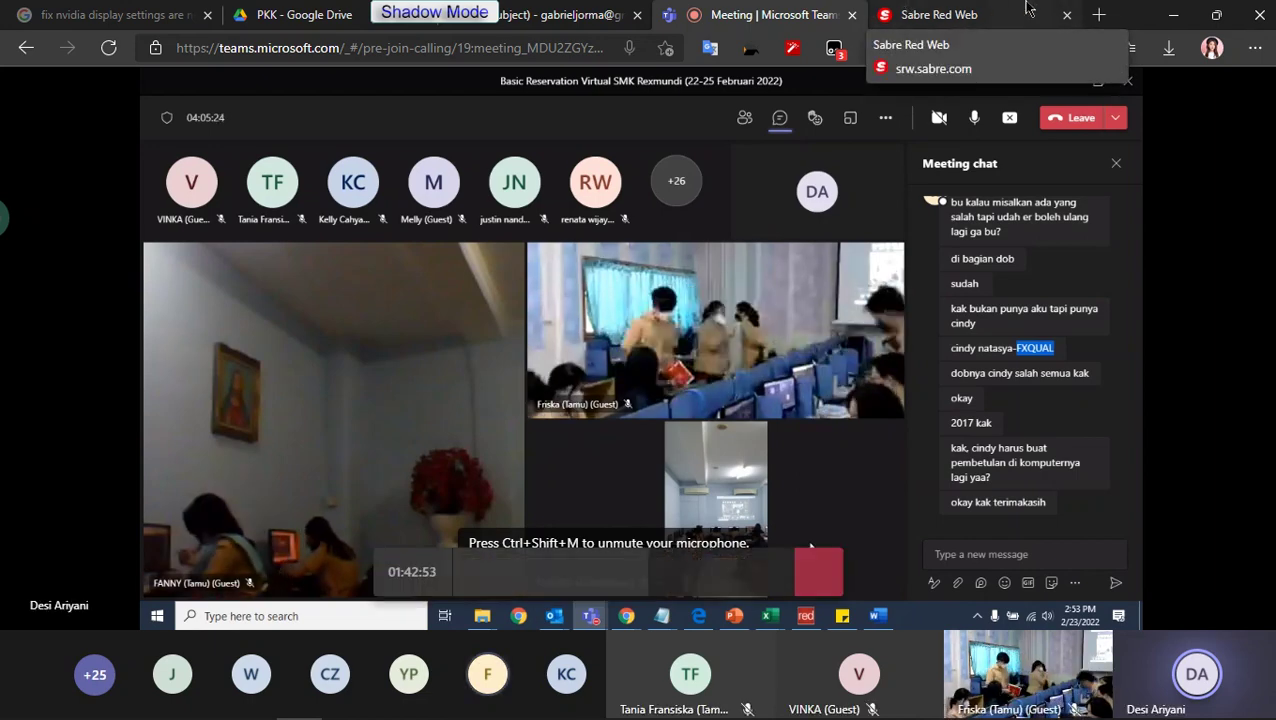
Step: Minimize Edge, return to the Teams meeting, and load Gmail in a new tab with 'gm'
{"action": "left_click", "coordinate": [1173, 15]}
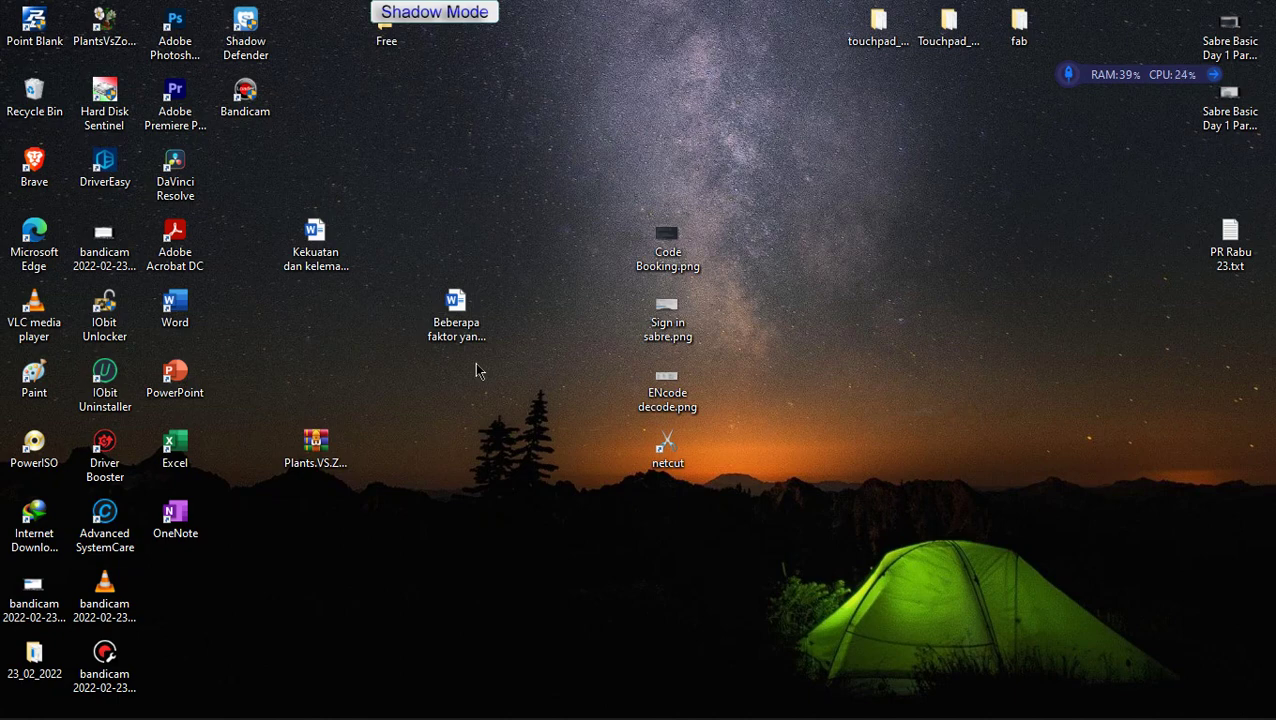
{"action": "key", "text": "alt+Tab"}
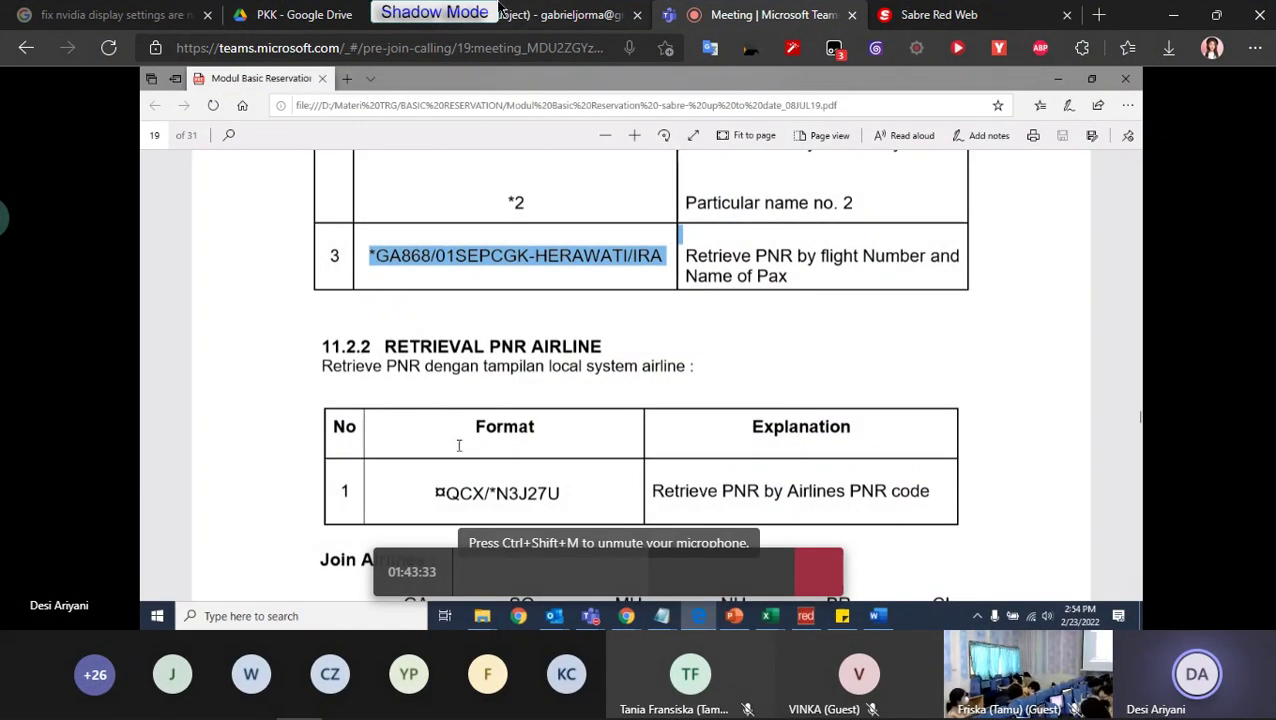
{"action": "left_click", "coordinate": [1100, 15]}
{"action": "type", "text": "gm"}
{"action": "key", "text": "Return"}
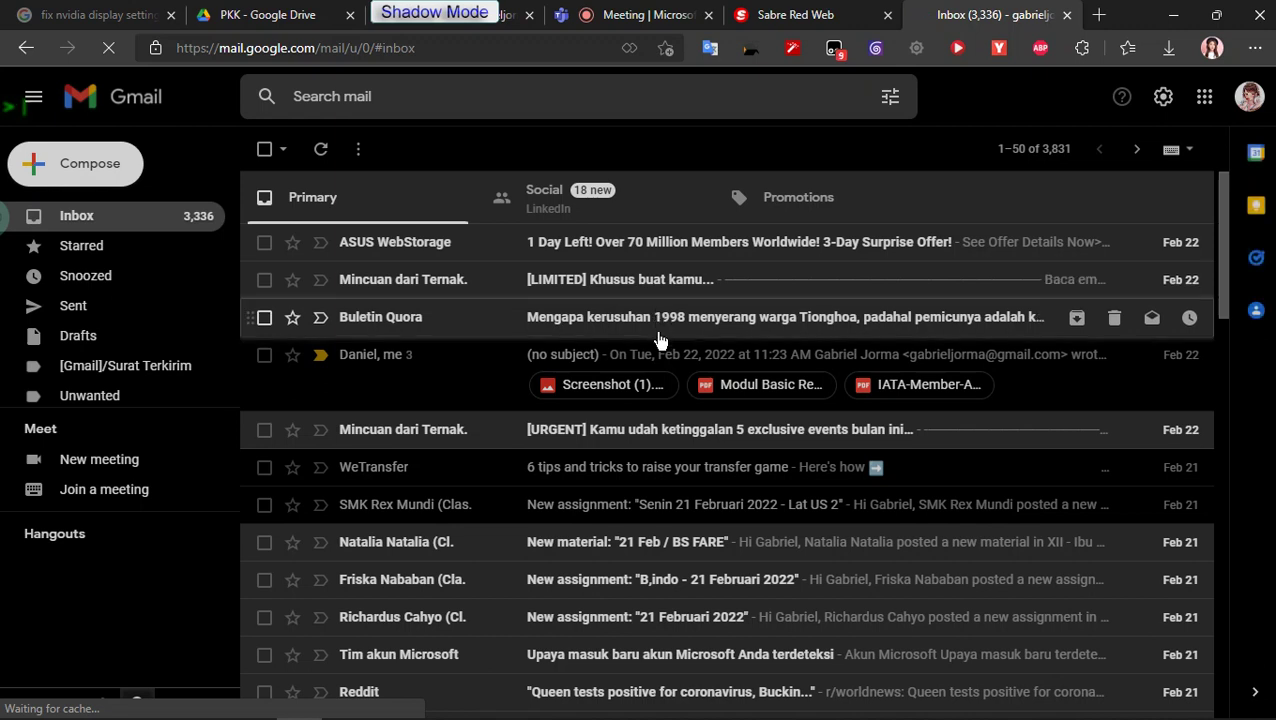
Step: In Gmail, open the newly forwarded message that contains the photo
{"action": "left_click", "coordinate": [495, 357]}
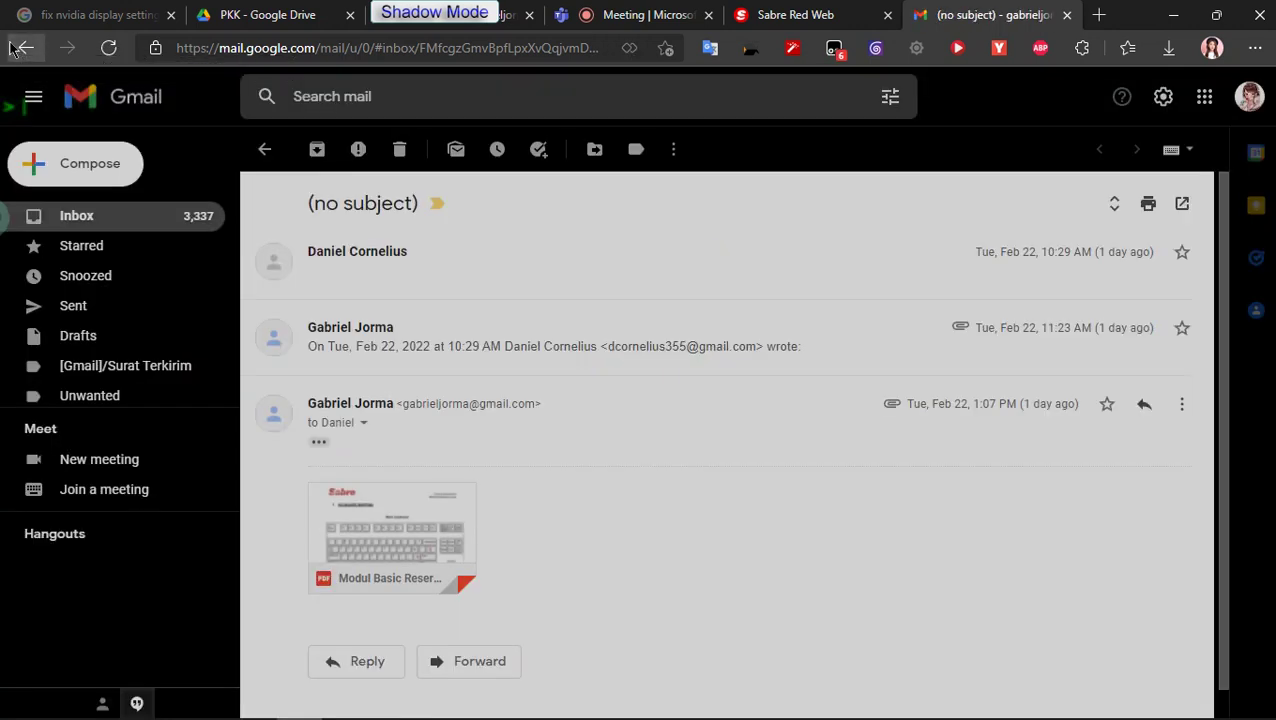
{"action": "left_click", "coordinate": [22, 48]}
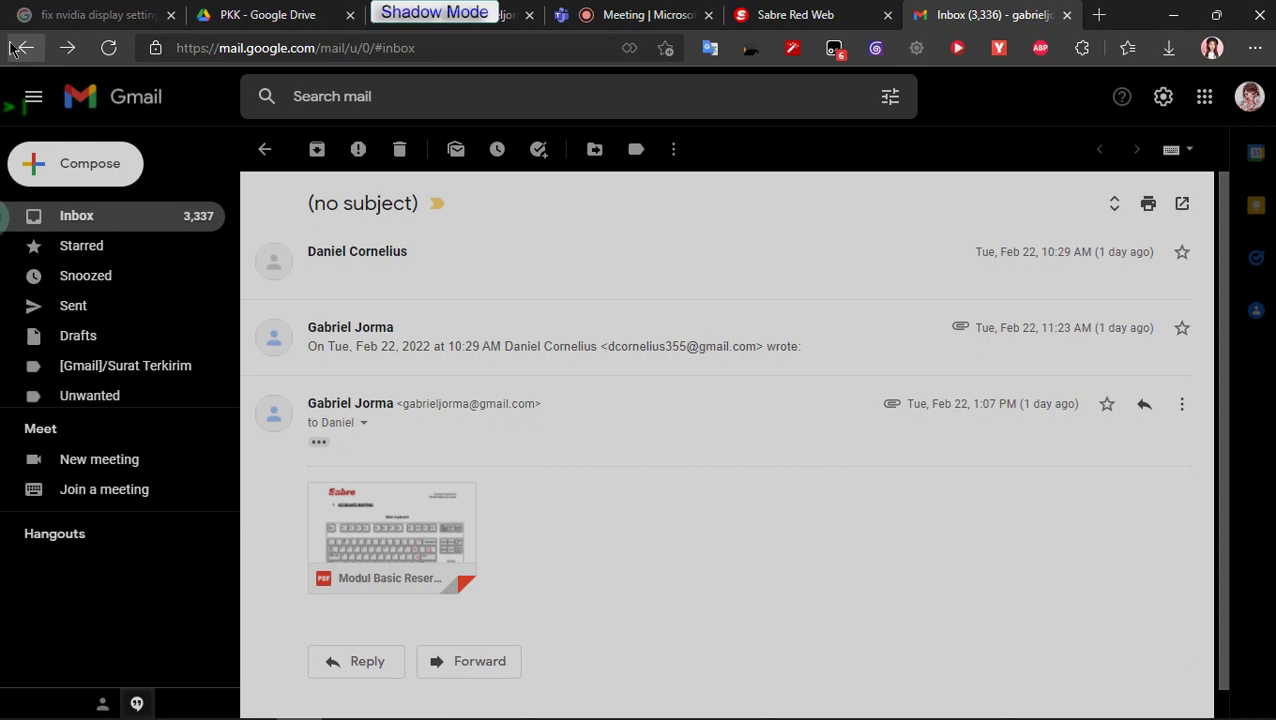
{"action": "left_click", "coordinate": [453, 244]}
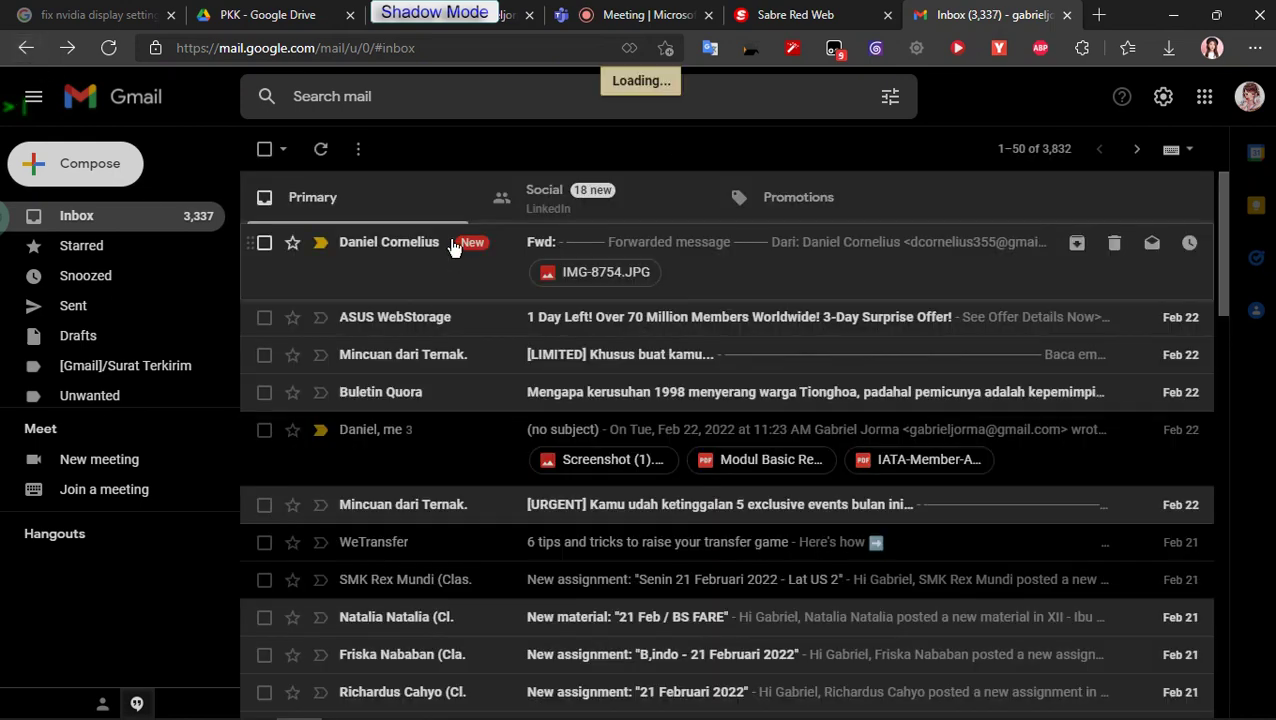
Step: Switch to the Sabre Red Web tab and send the I ignore command
{"action": "left_click", "coordinate": [779, 14]}
{"action": "key", "text": "ctrl+shift+Tab"}
{"action": "key", "text": "ctrl+Tab"}
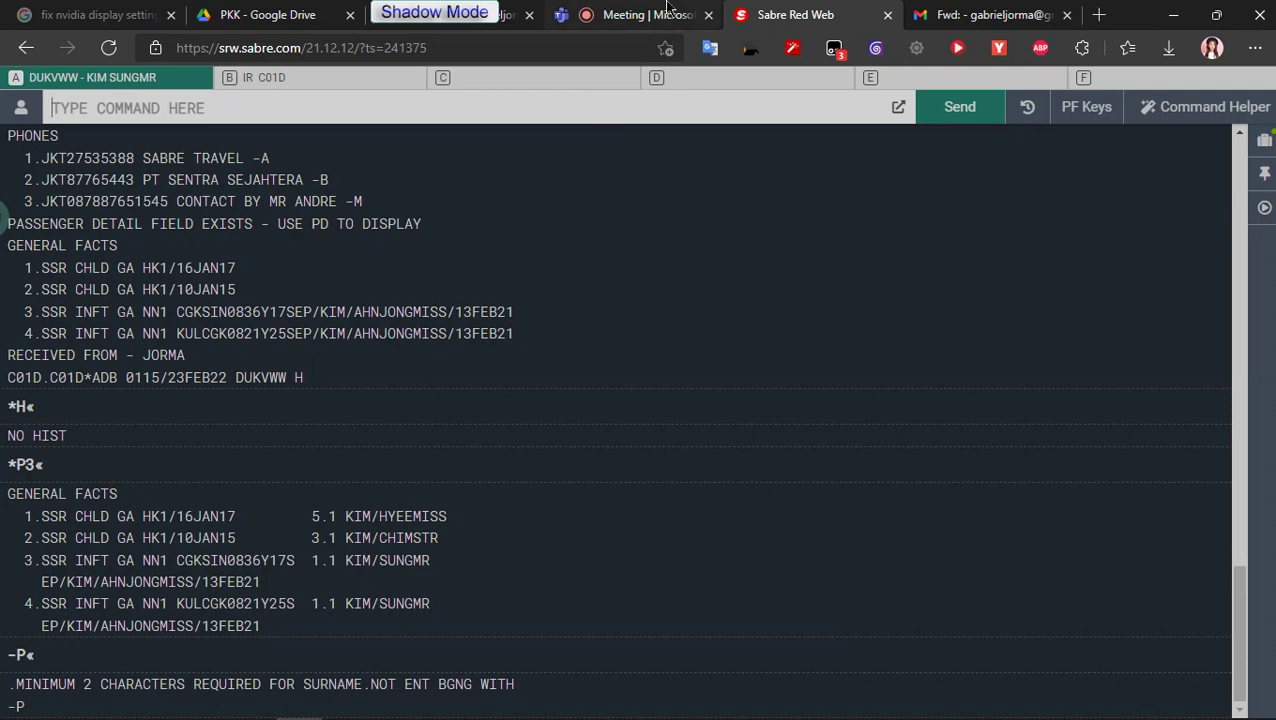
{"action": "type", "text": "I"}
{"action": "key", "text": "Return"}
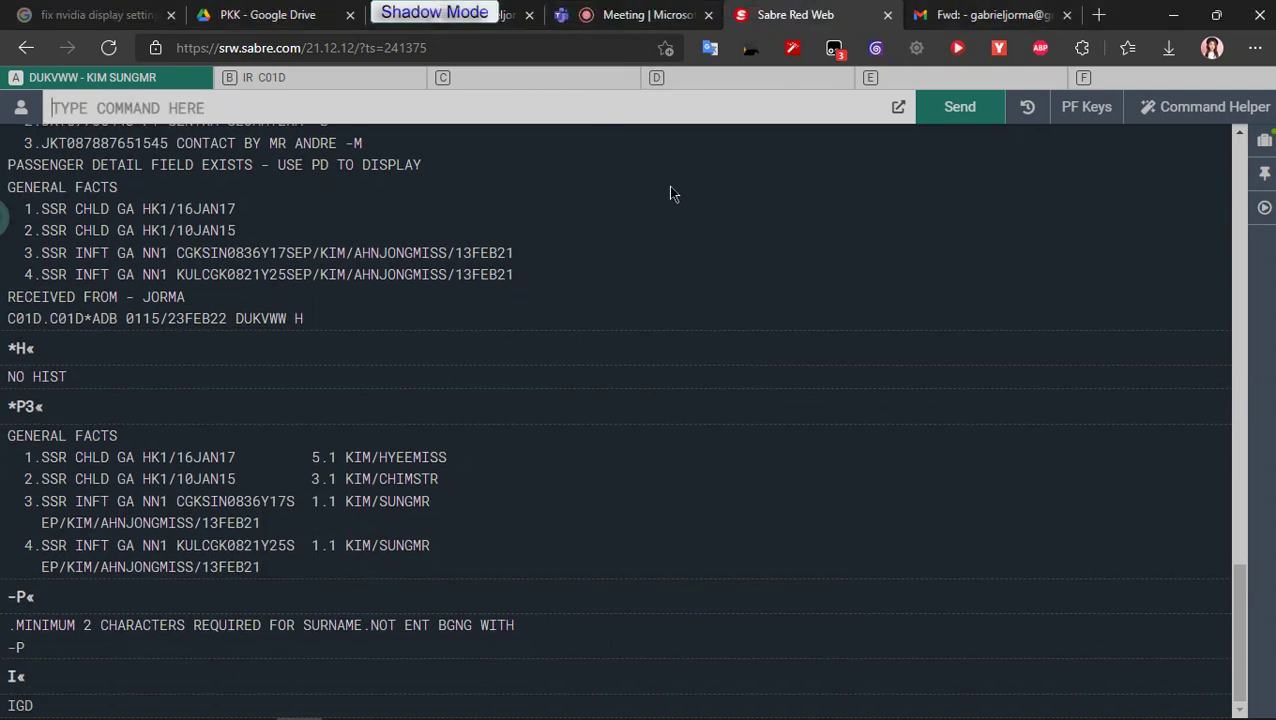
Step: Download the red-background photo IMG-8754.JPG, close the email tab, and view recent downloads
{"action": "left_click", "coordinate": [672, 14]}
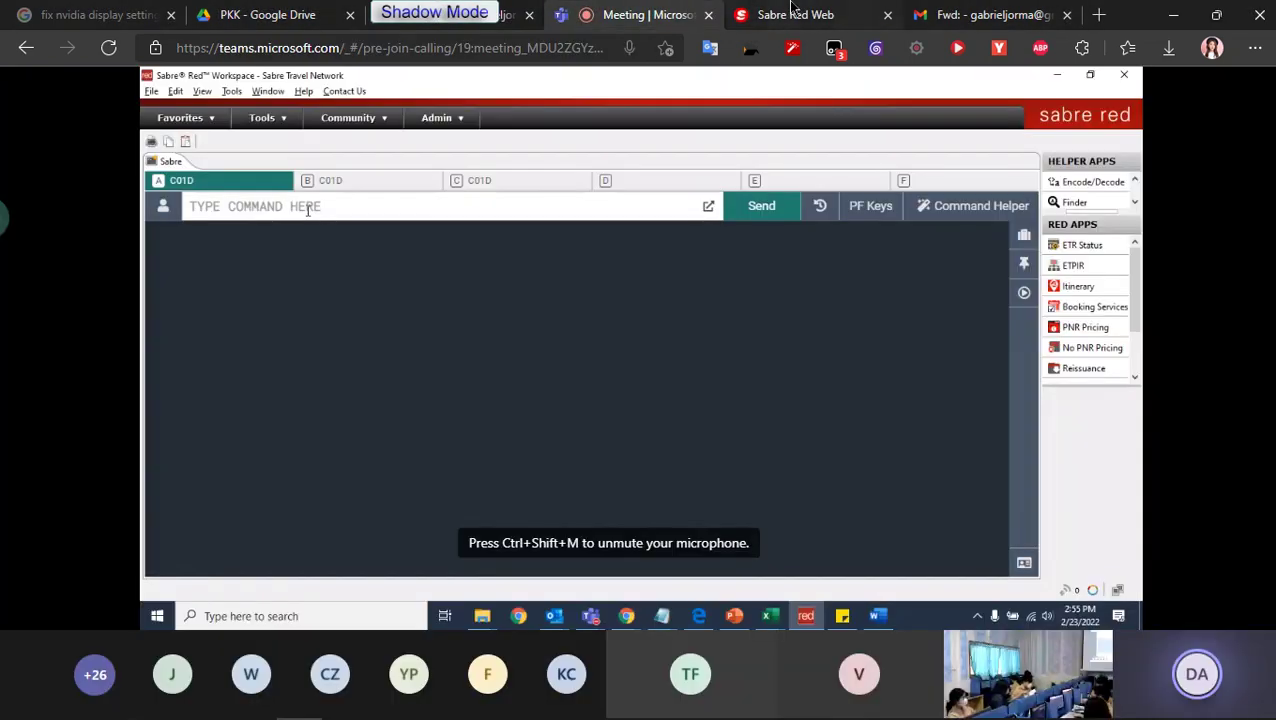
{"action": "left_click", "coordinate": [990, 14]}
{"action": "scroll", "coordinate": [473, 580], "scroll_direction": "down", "scroll_amount": 3}
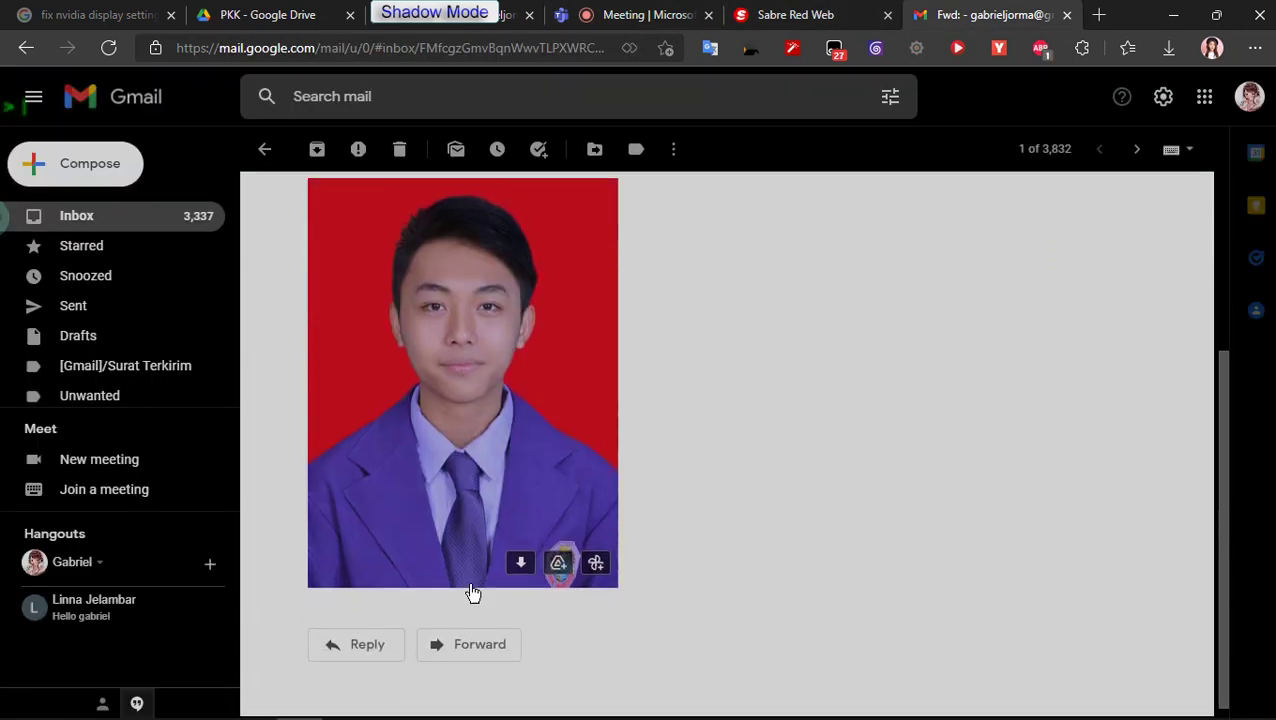
{"action": "left_click", "coordinate": [520, 562]}
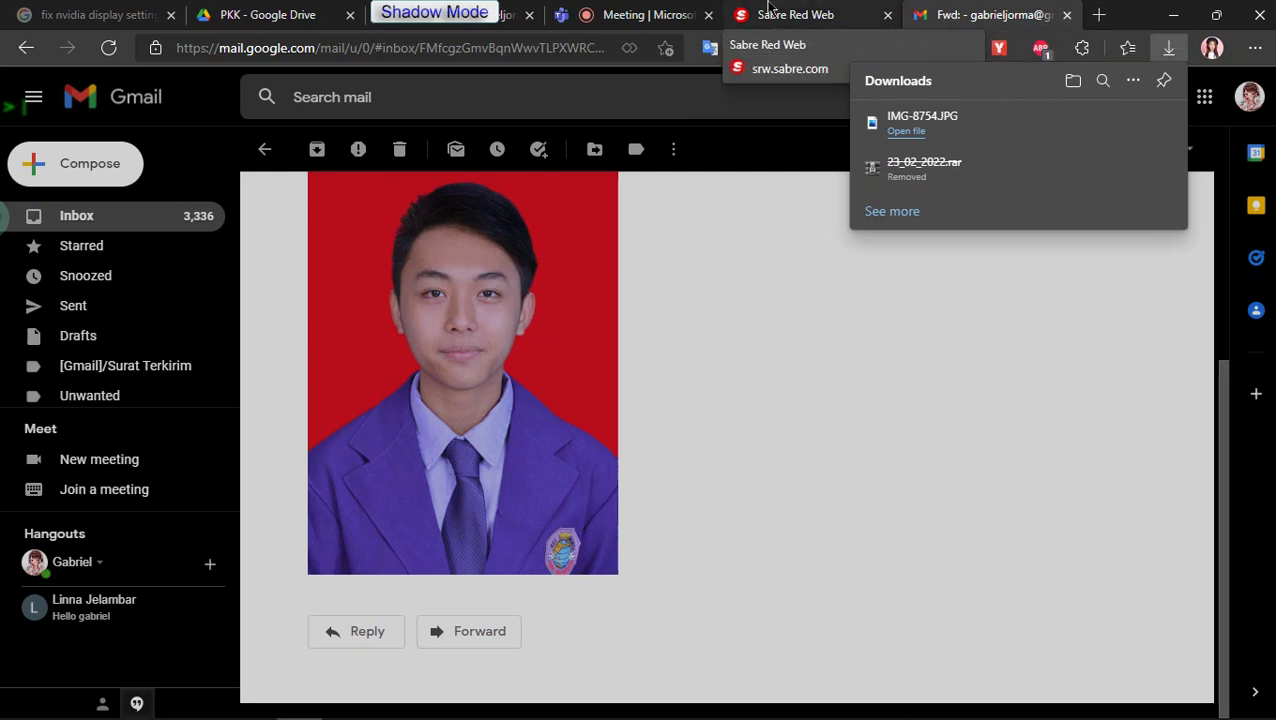
{"action": "left_click", "coordinate": [1068, 16]}
{"action": "left_click", "coordinate": [1168, 52]}
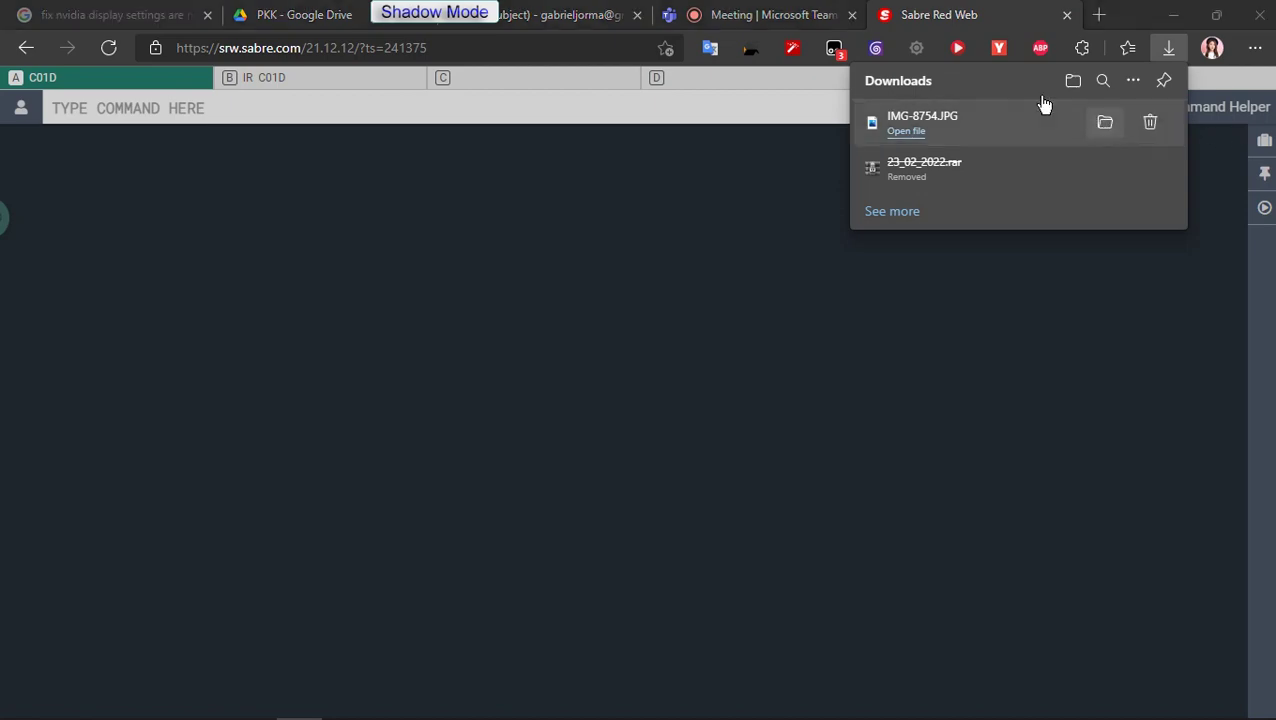
Step: Move IMG-8754.JPG from the Downloads folder onto the desktop and launch Photoshop 2022
{"action": "left_click", "coordinate": [1104, 122]}
{"action": "left_click", "coordinate": [1068, 15]}
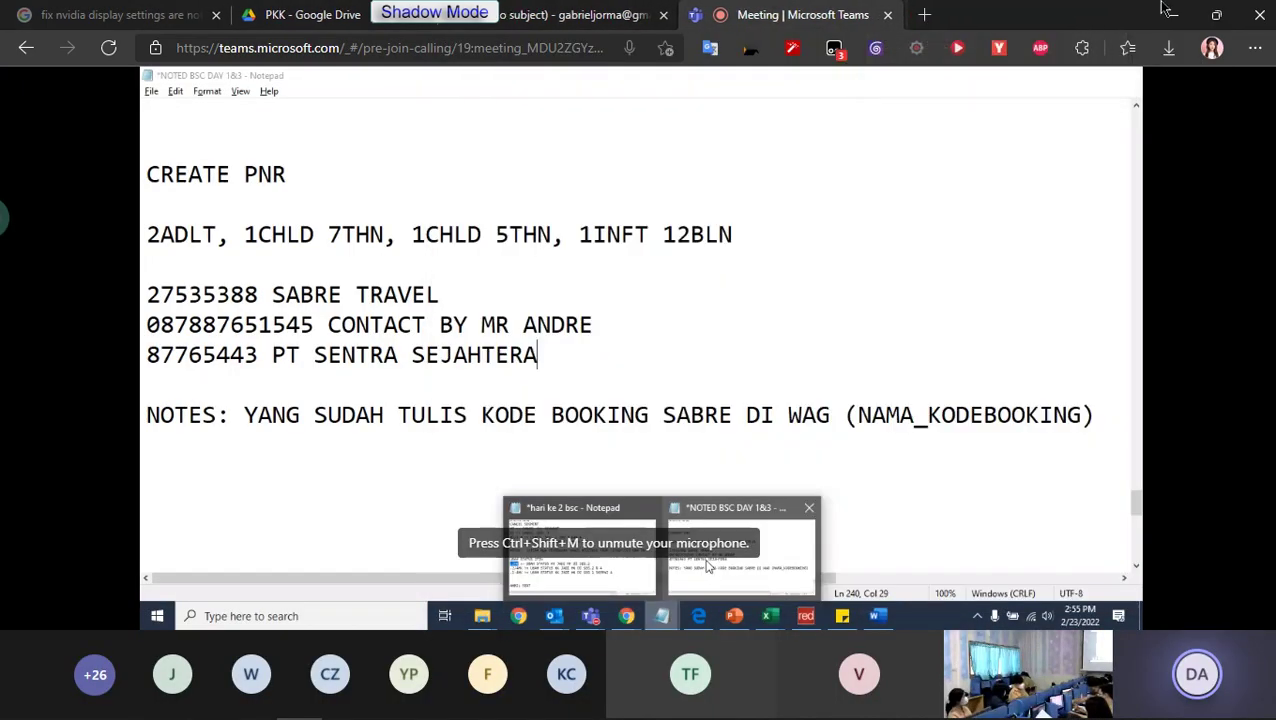
{"action": "left_click", "coordinate": [1174, 14]}
{"action": "left_click_drag", "start_coordinate": [405, 500], "coordinate": [315, 375]}
{"action": "left_click", "coordinate": [1180, 56]}
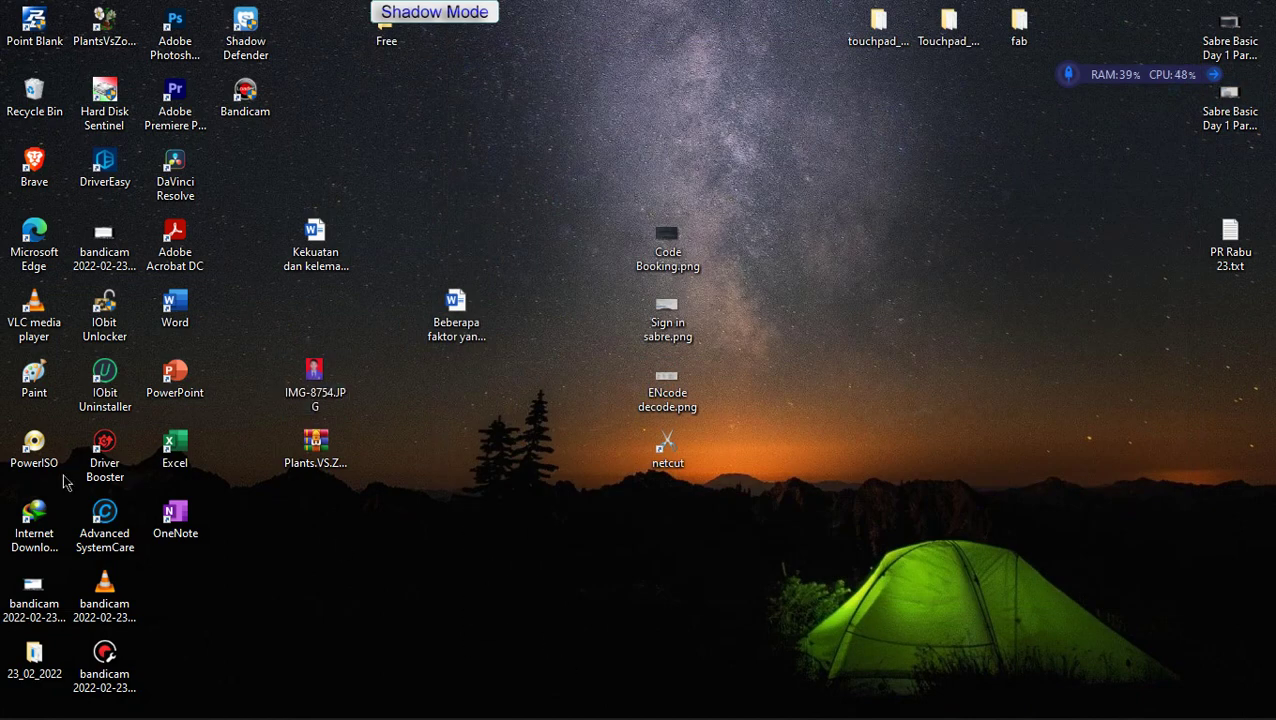
{"action": "double_click", "coordinate": [178, 40]}
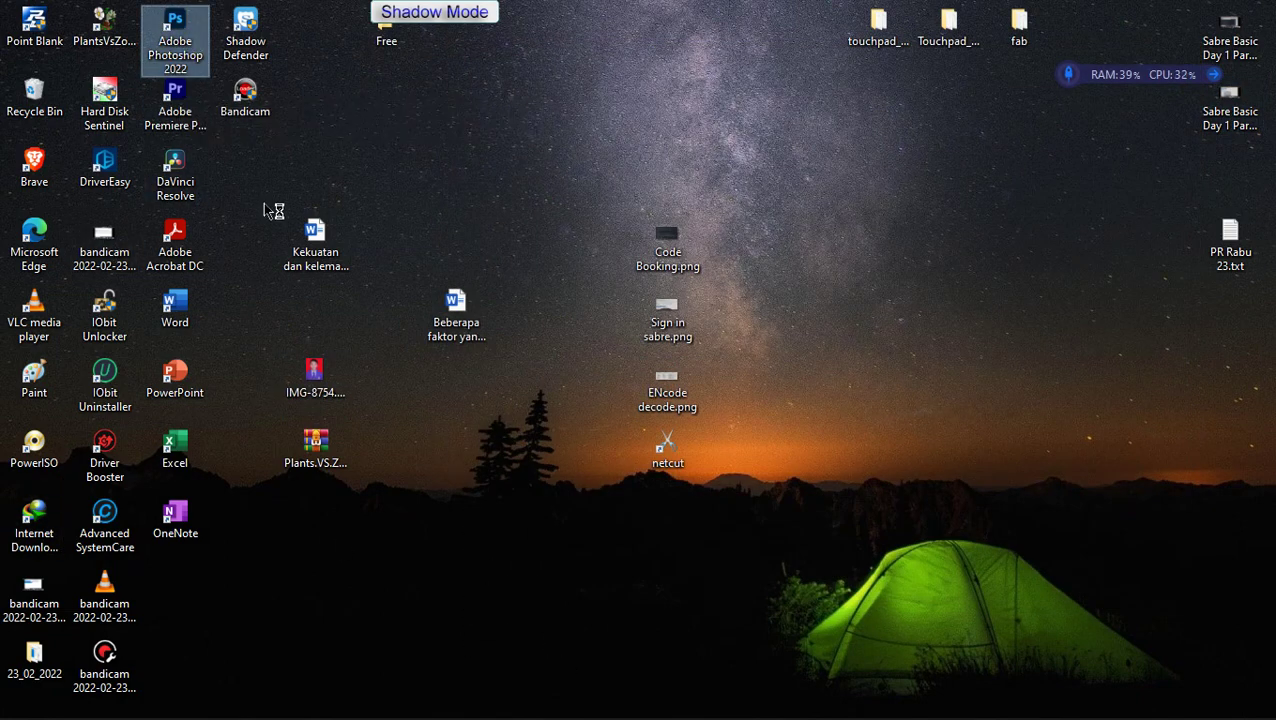
Step: Return to the Teams meeting tab in Edge and open a new blank tab with the browser menu
{"action": "mouse_move", "coordinate": [406, 706]}
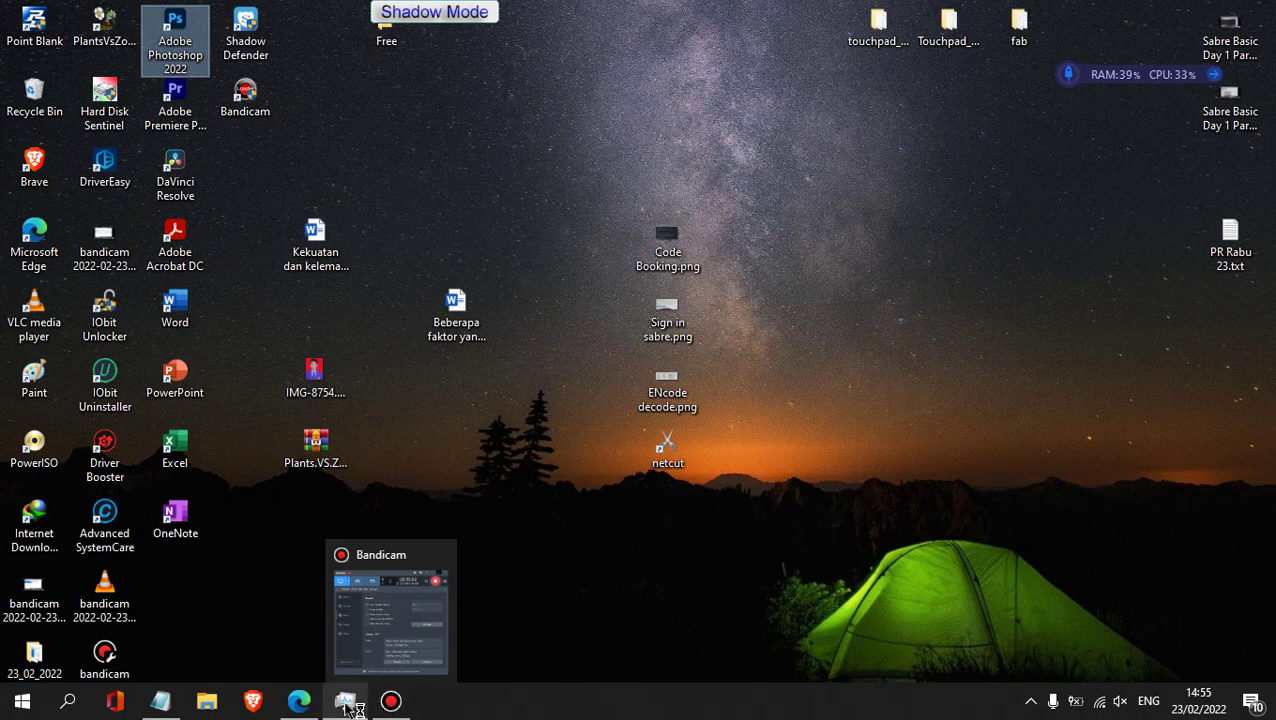
{"action": "left_click", "coordinate": [299, 703]}
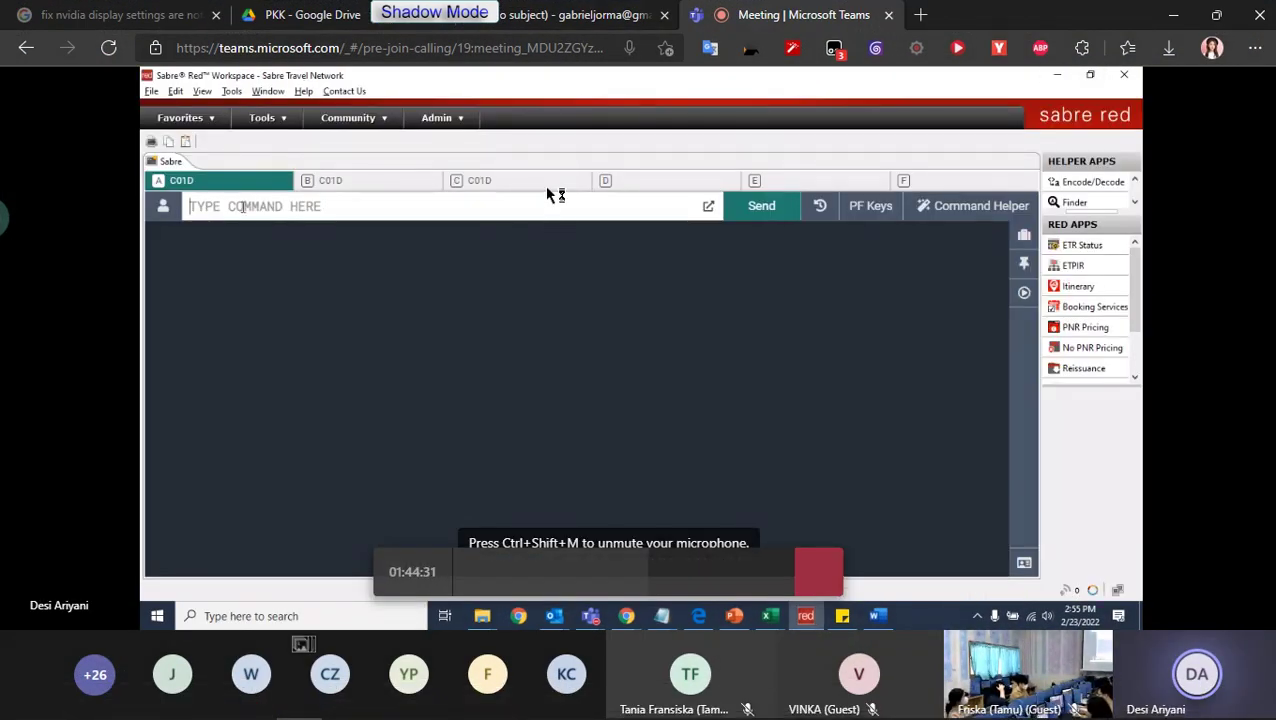
{"action": "mouse_move", "coordinate": [383, 705]}
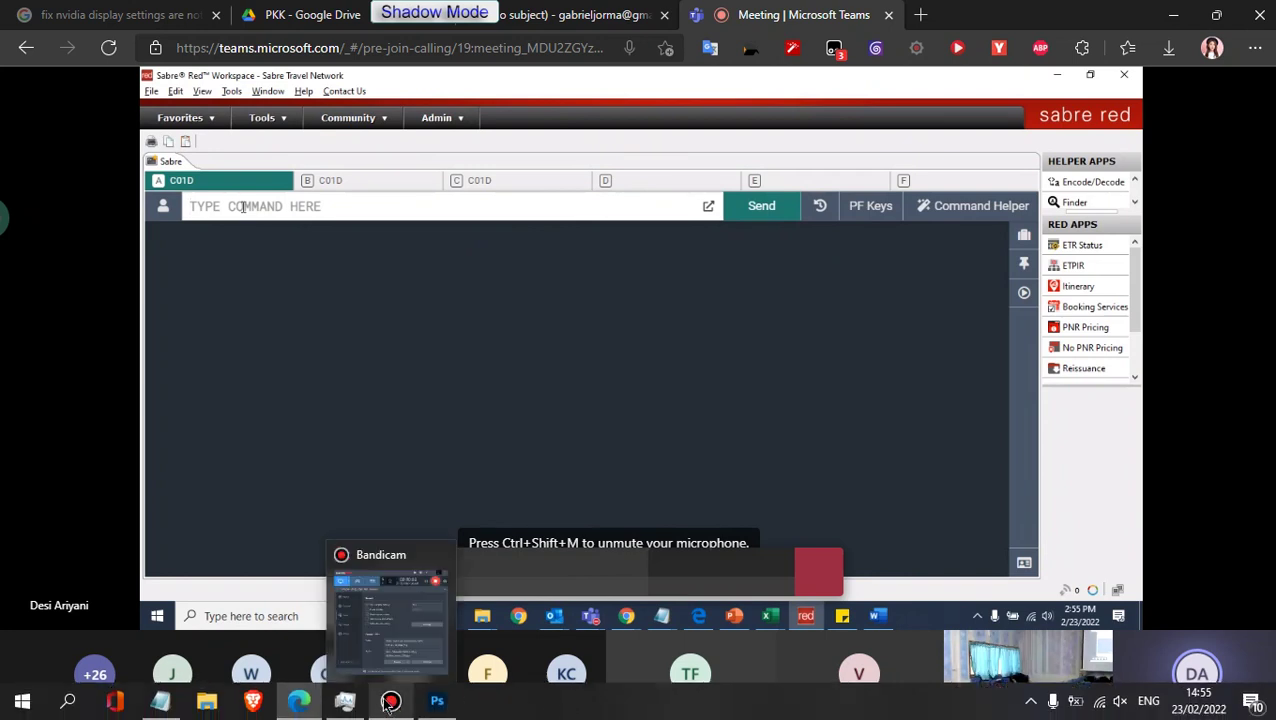
{"action": "left_click", "coordinate": [616, 12]}
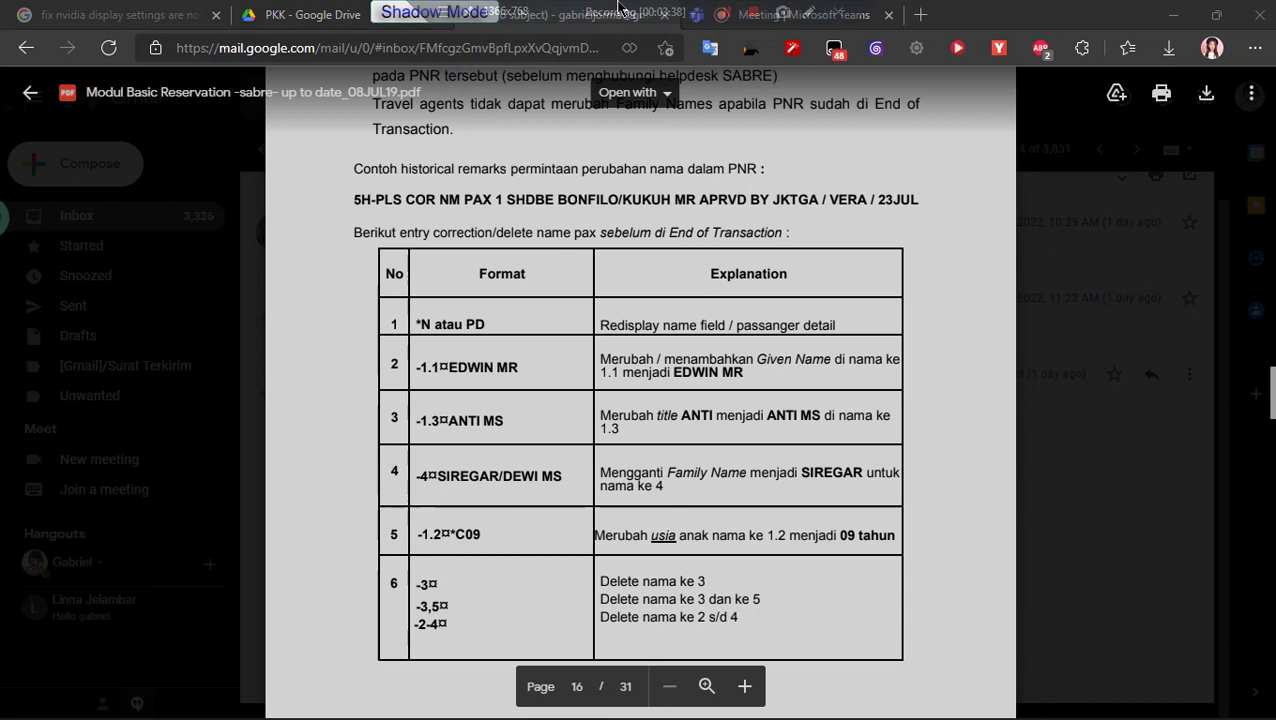
{"action": "left_click", "coordinate": [832, 12]}
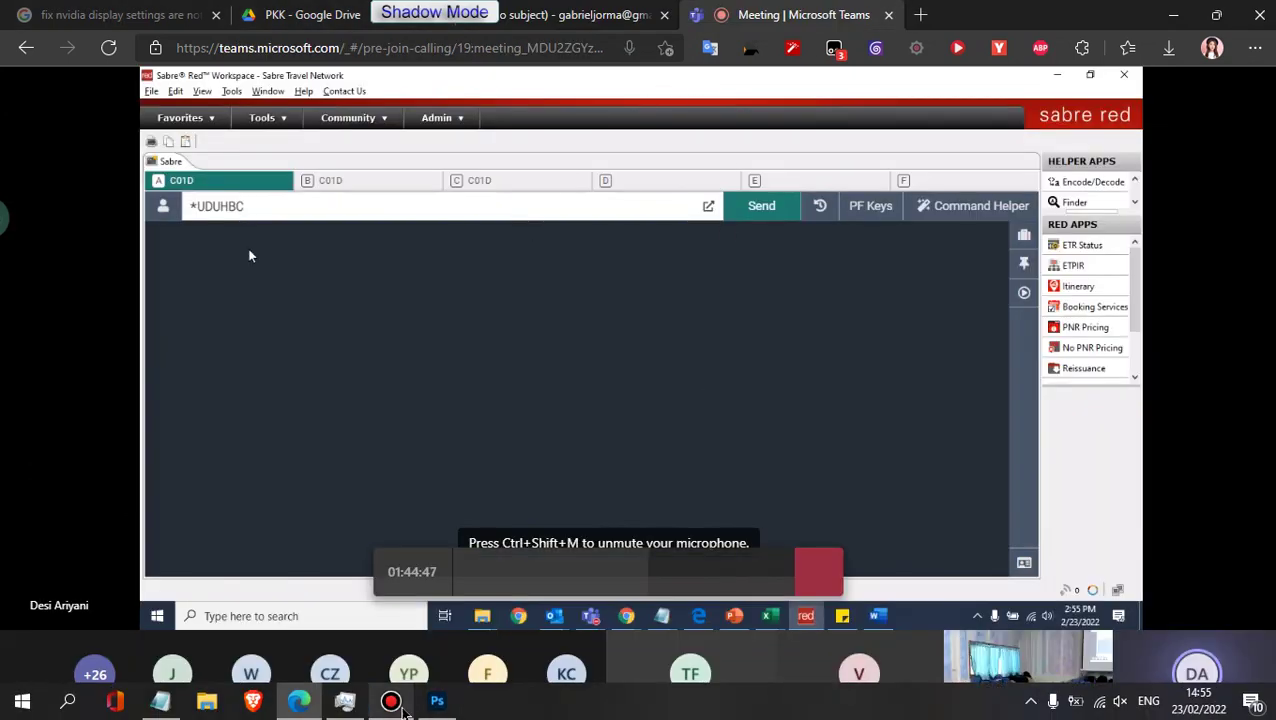
{"action": "left_click", "coordinate": [922, 16]}
{"action": "left_click", "coordinate": [1255, 47]}
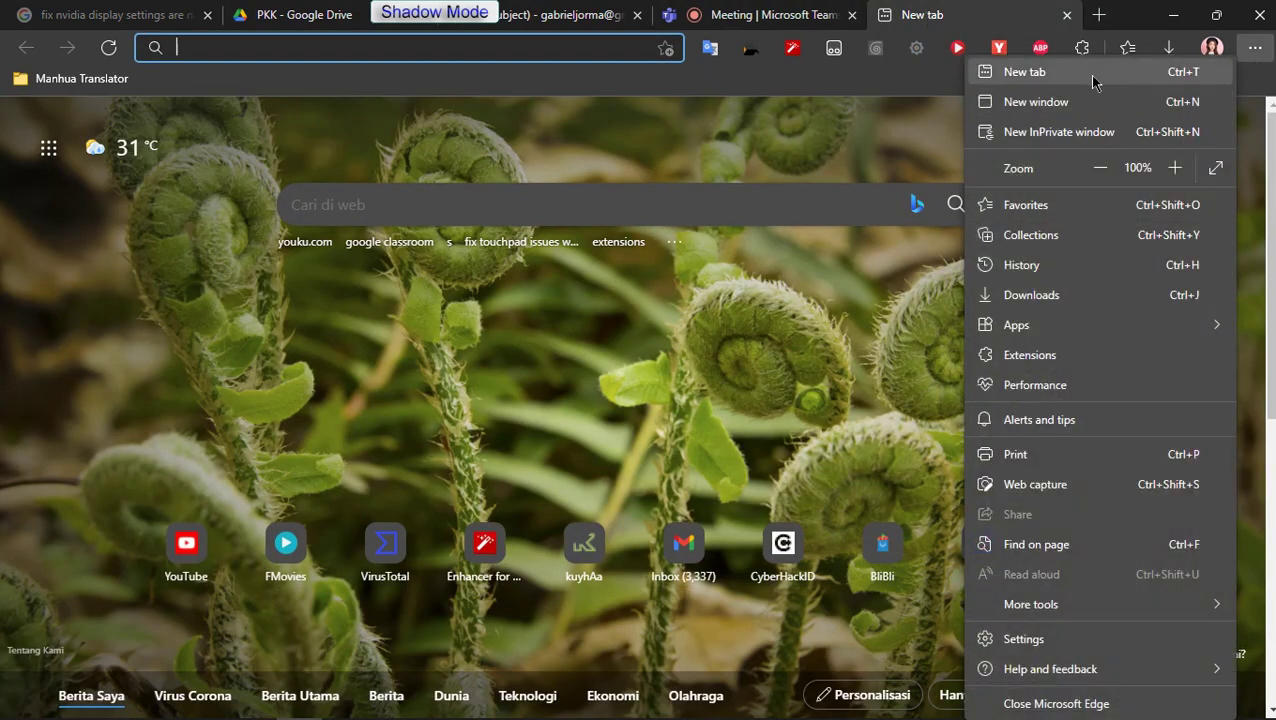
Step: Restore Sabre Red Web from History's recently closed list, discard the blank tab, and return to Teams
{"action": "left_click", "coordinate": [1051, 266]}
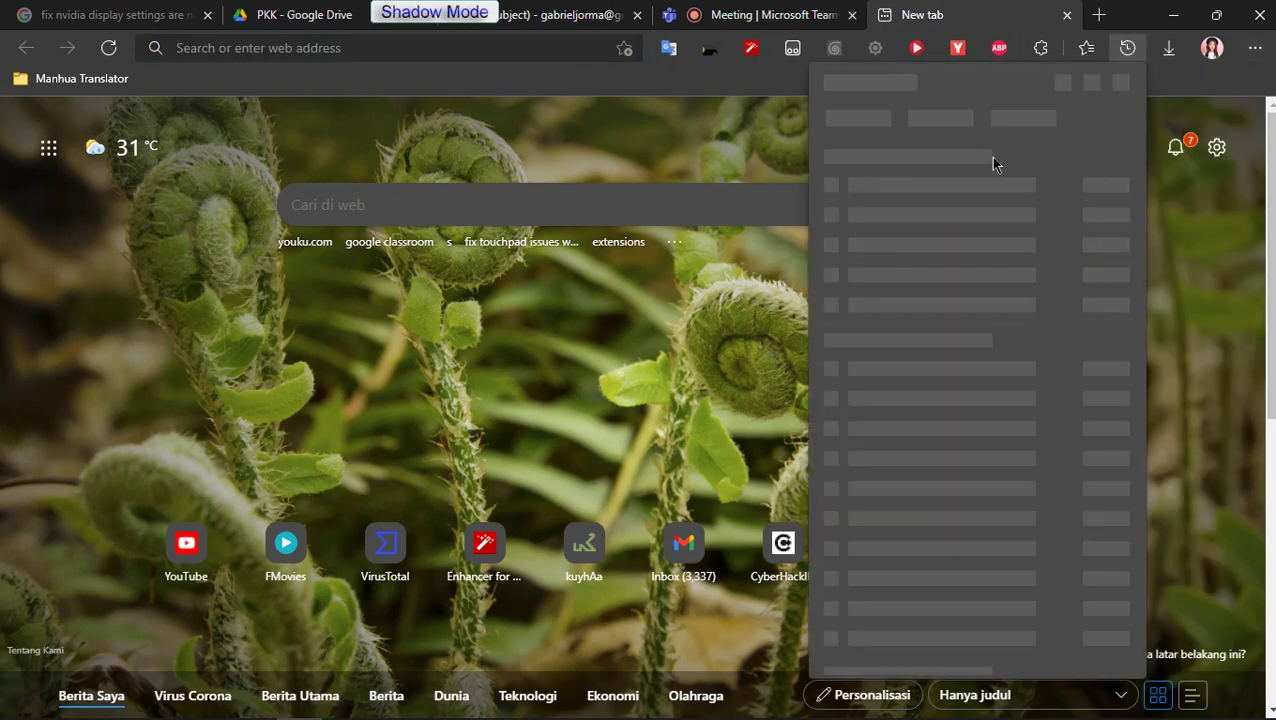
{"action": "left_click", "coordinate": [890, 152]}
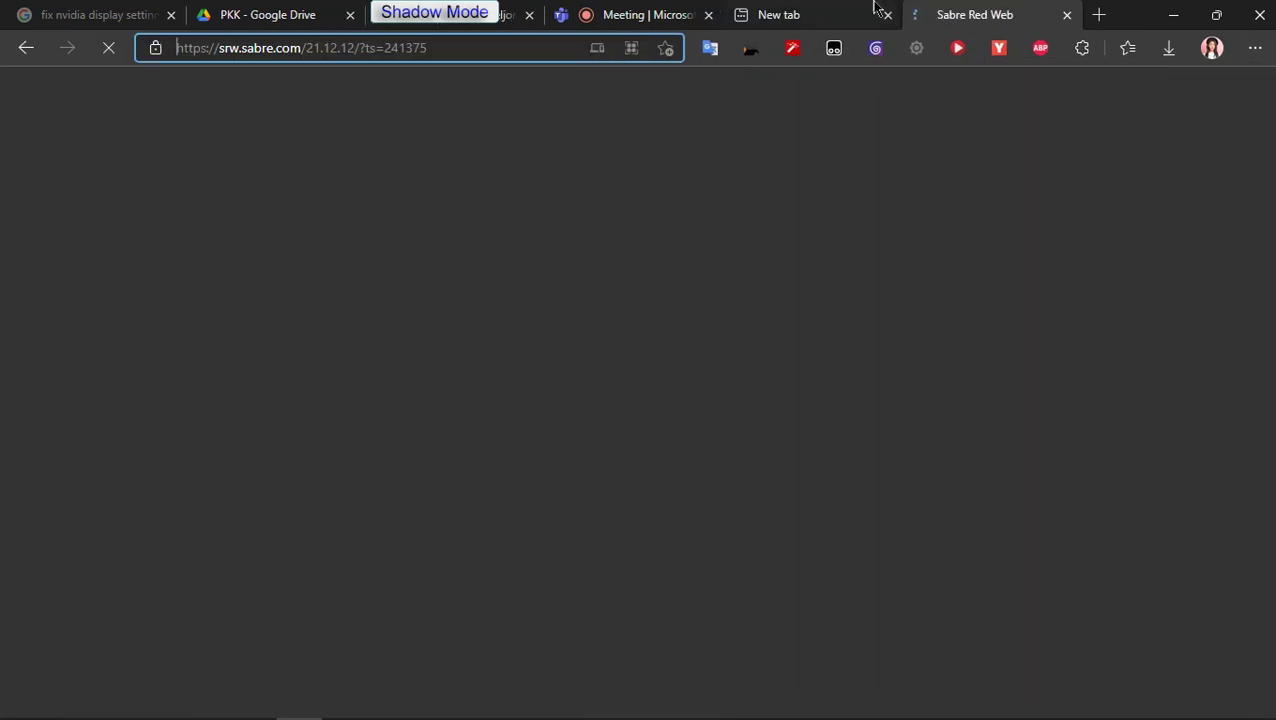
{"action": "left_click", "coordinate": [836, 10]}
{"action": "left_click", "coordinate": [887, 14]}
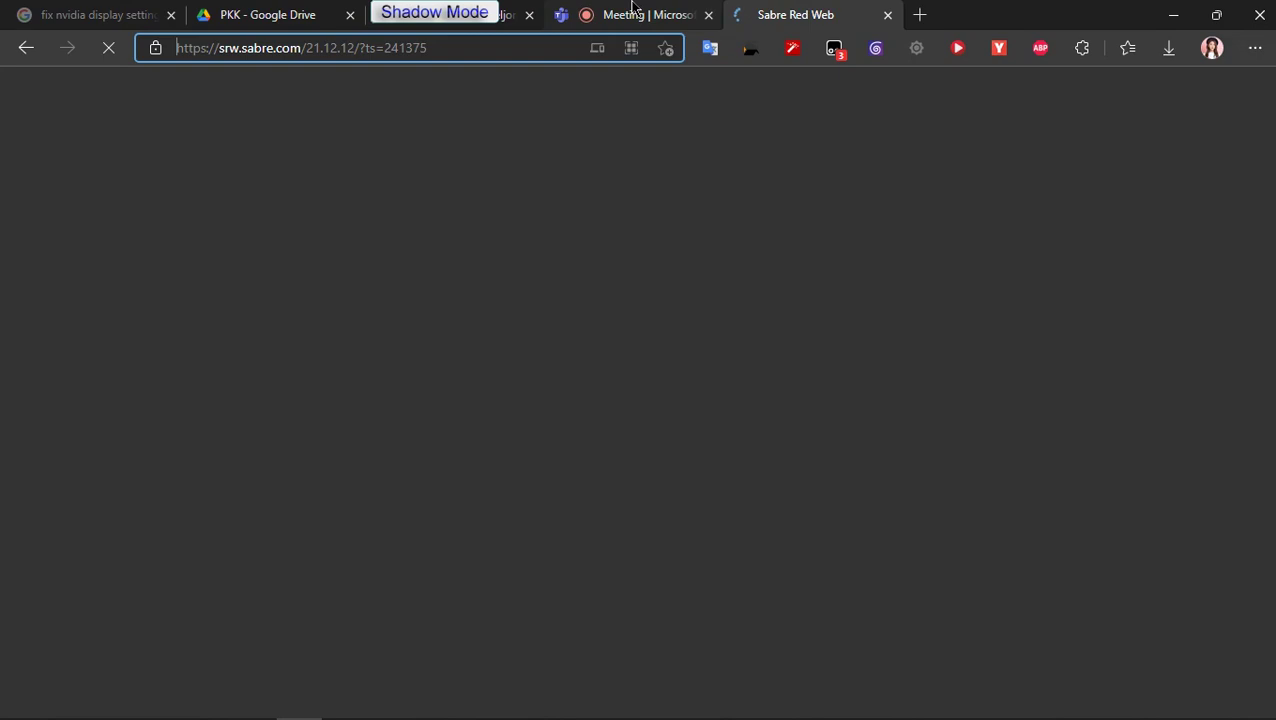
{"action": "left_click", "coordinate": [632, 12]}
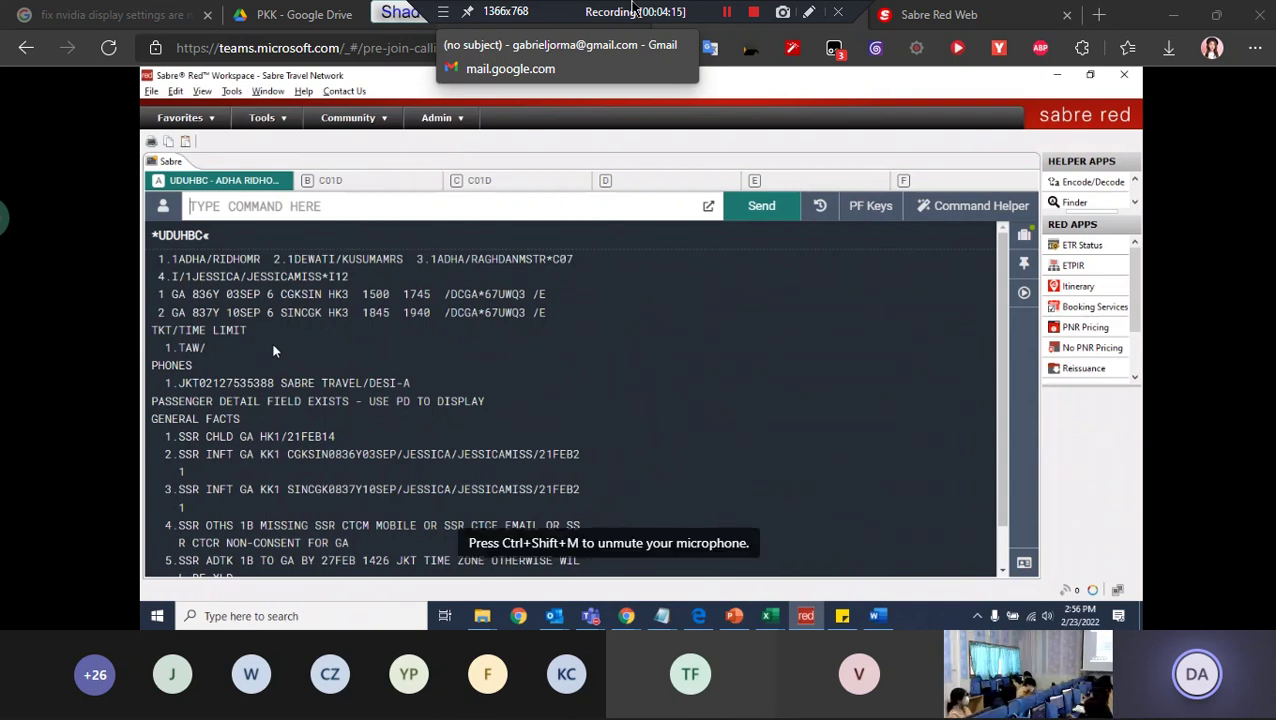
{"action": "type", "text": "I"}
{"action": "key", "text": "Return"}
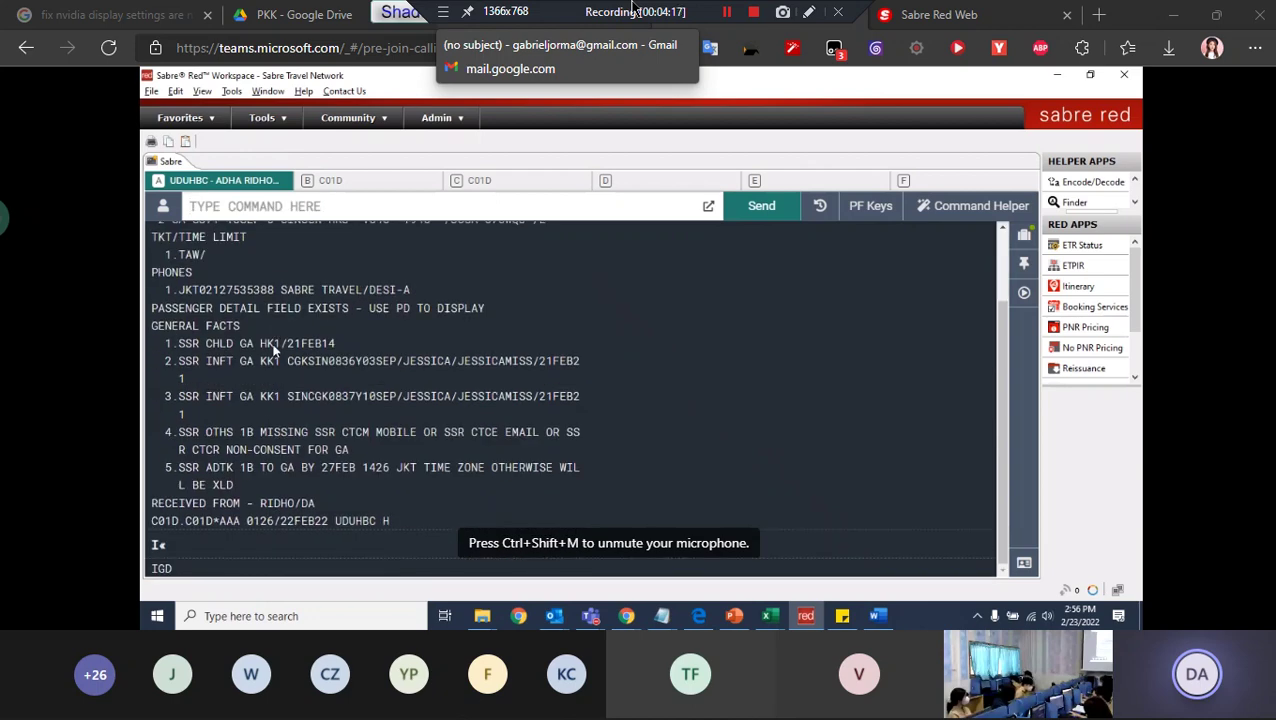
{"action": "key", "text": "ctrl+shift+Delete"}
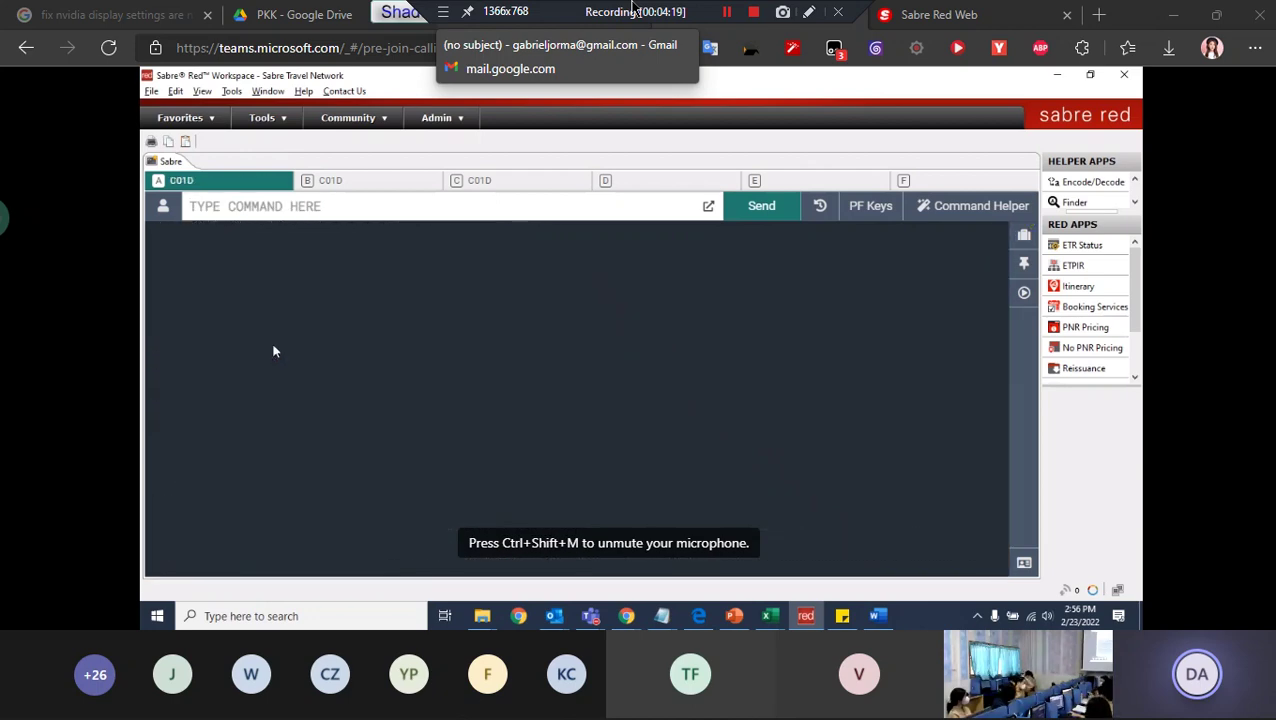
{"action": "type", "text": "*"}
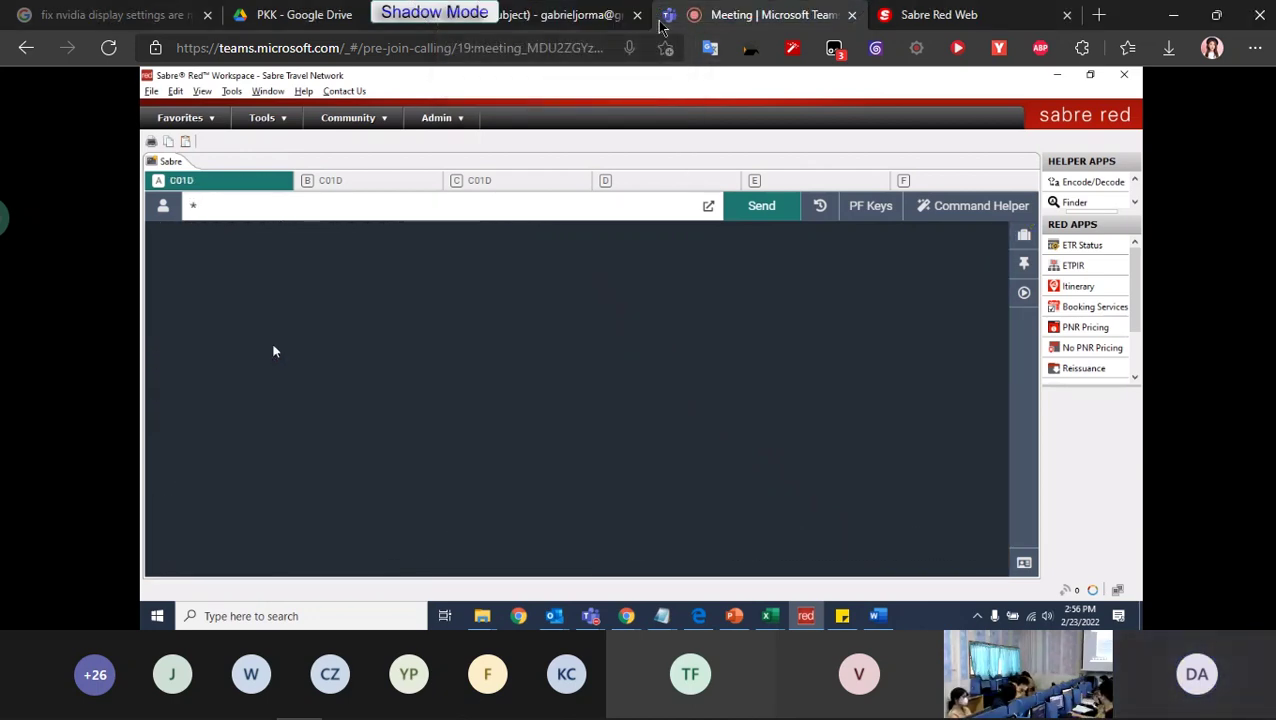
{"action": "type", "text": "-AG"}
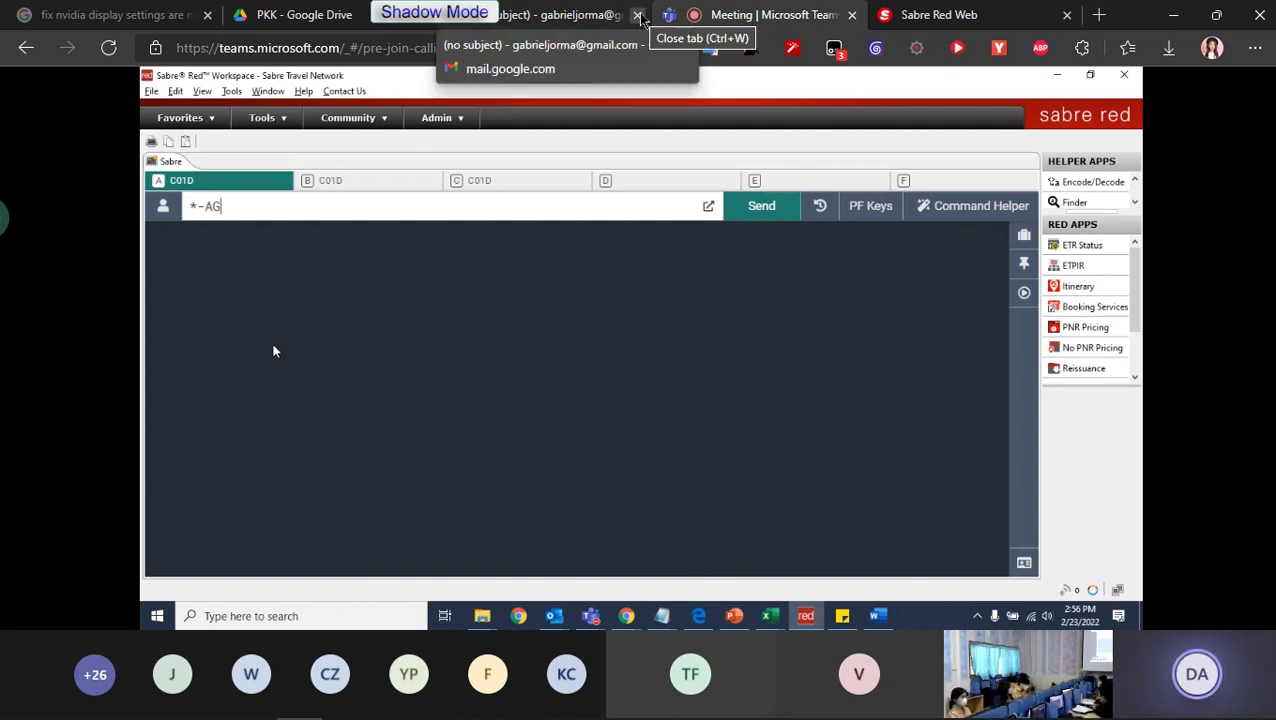
{"action": "key", "text": "BackSpace"}
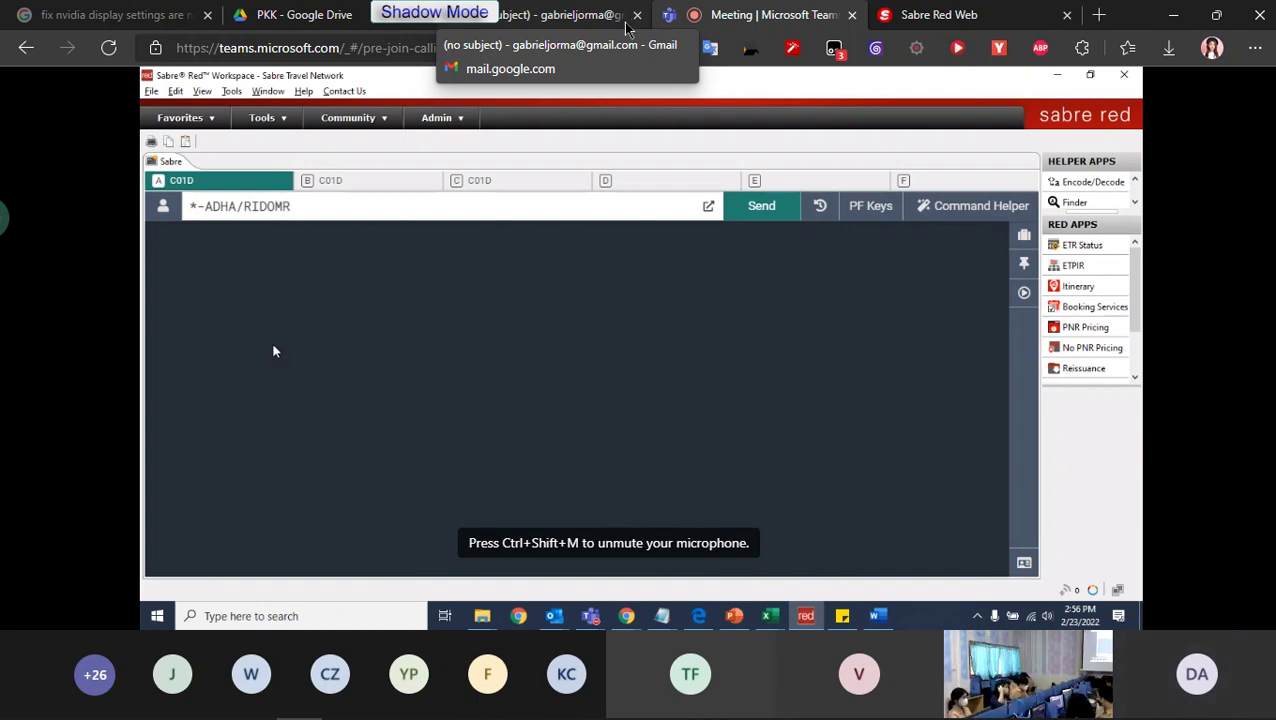
{"action": "key", "text": "Return"}
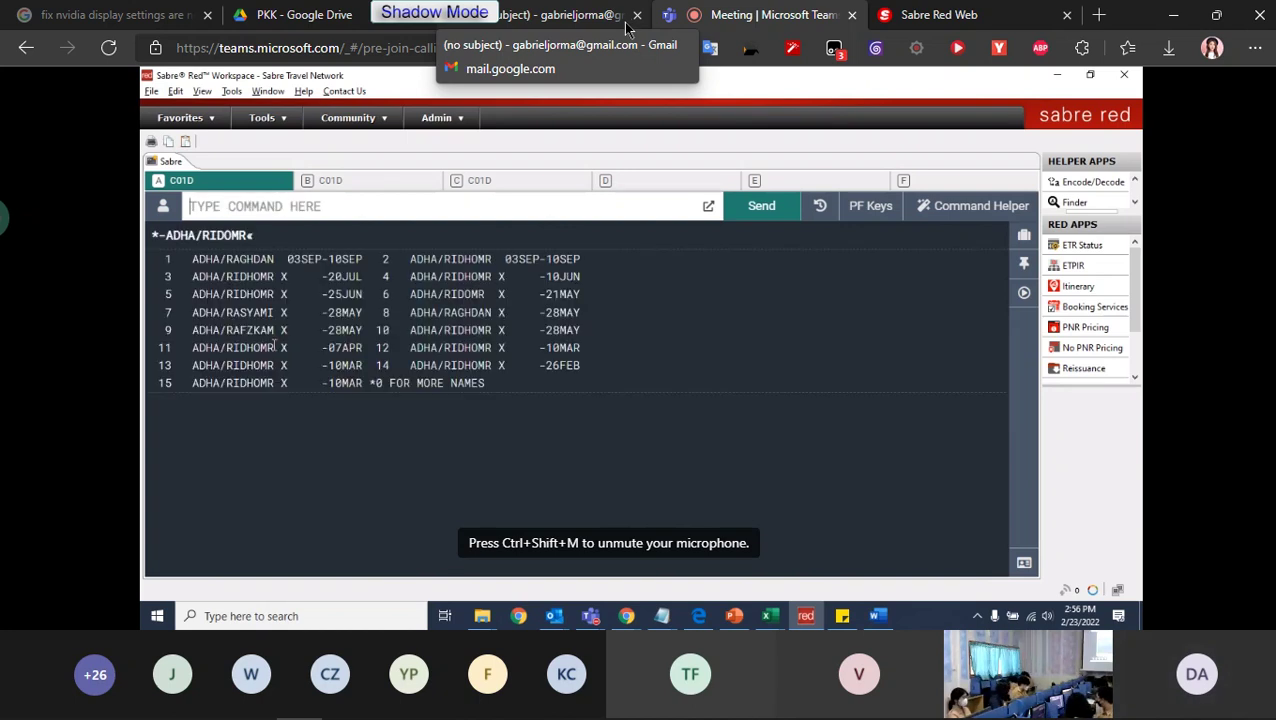
{"action": "type", "text": "I"}
{"action": "key", "text": "Return"}
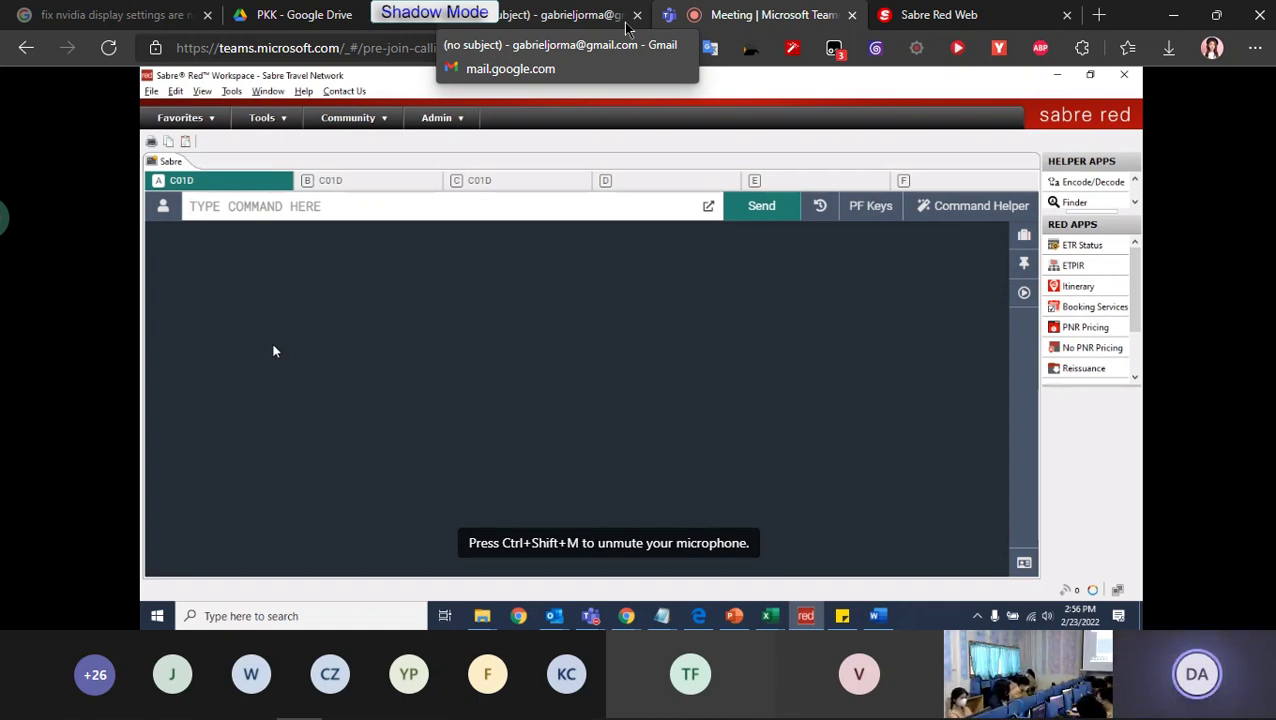
{"action": "type", "text": "*"}
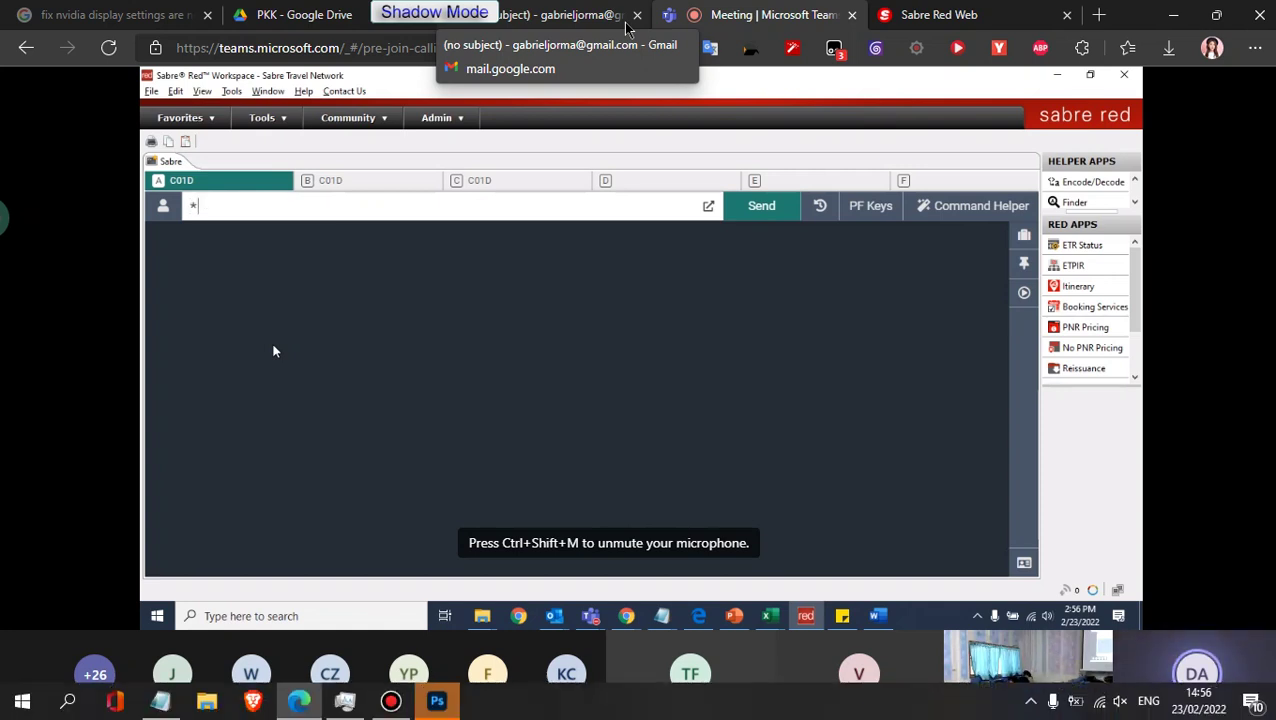
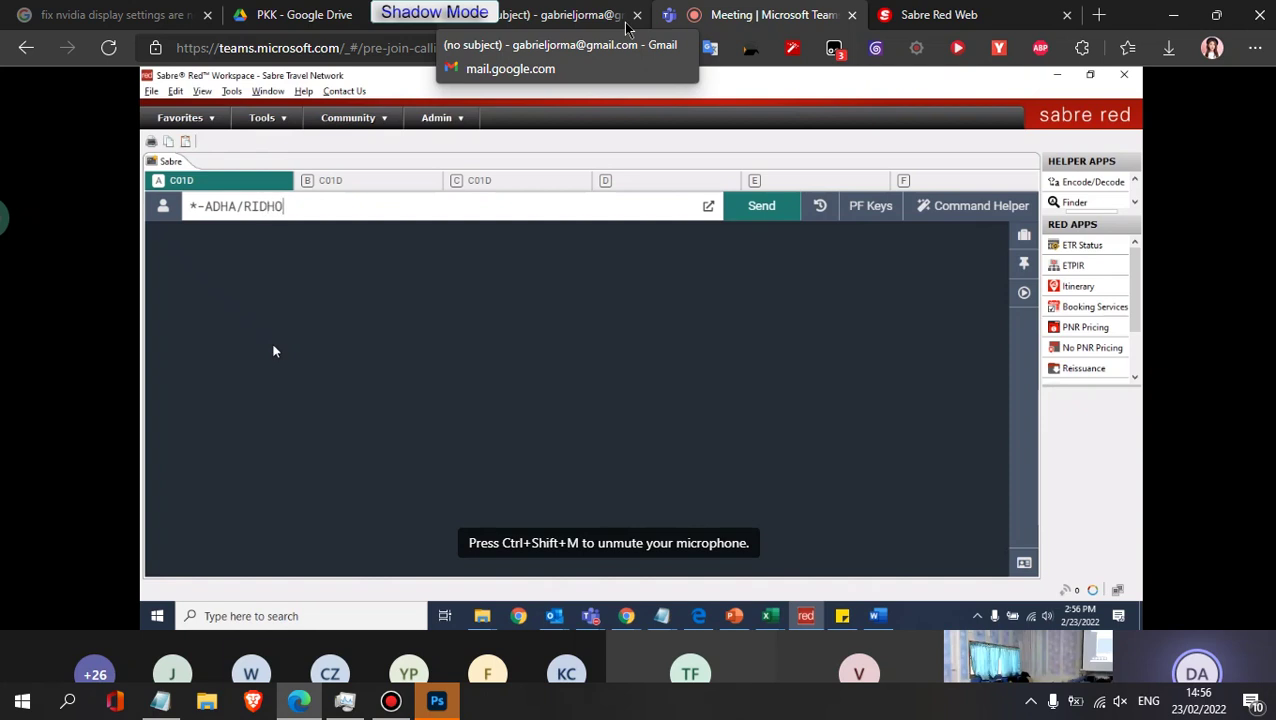
{"action": "key", "text": "Return"}
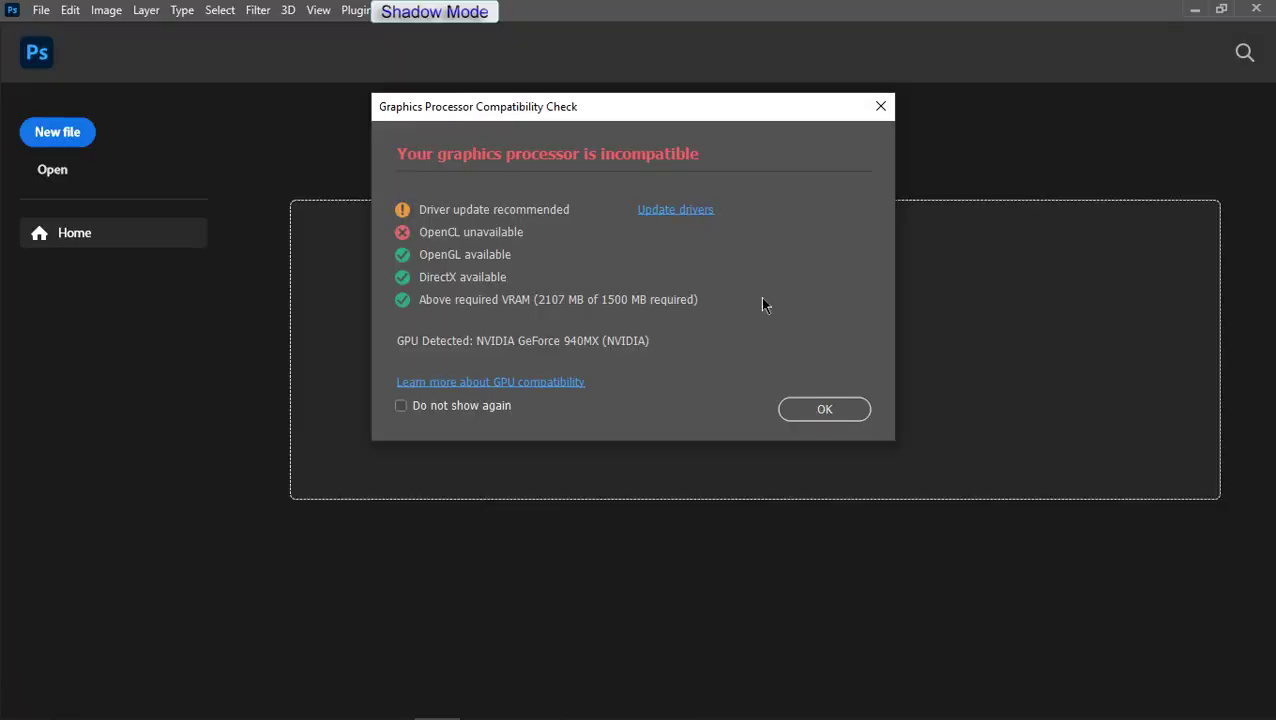
Step: Click OK on Photoshop's Graphics Processor Compatibility Check warning
{"action": "left_click", "coordinate": [822, 410]}
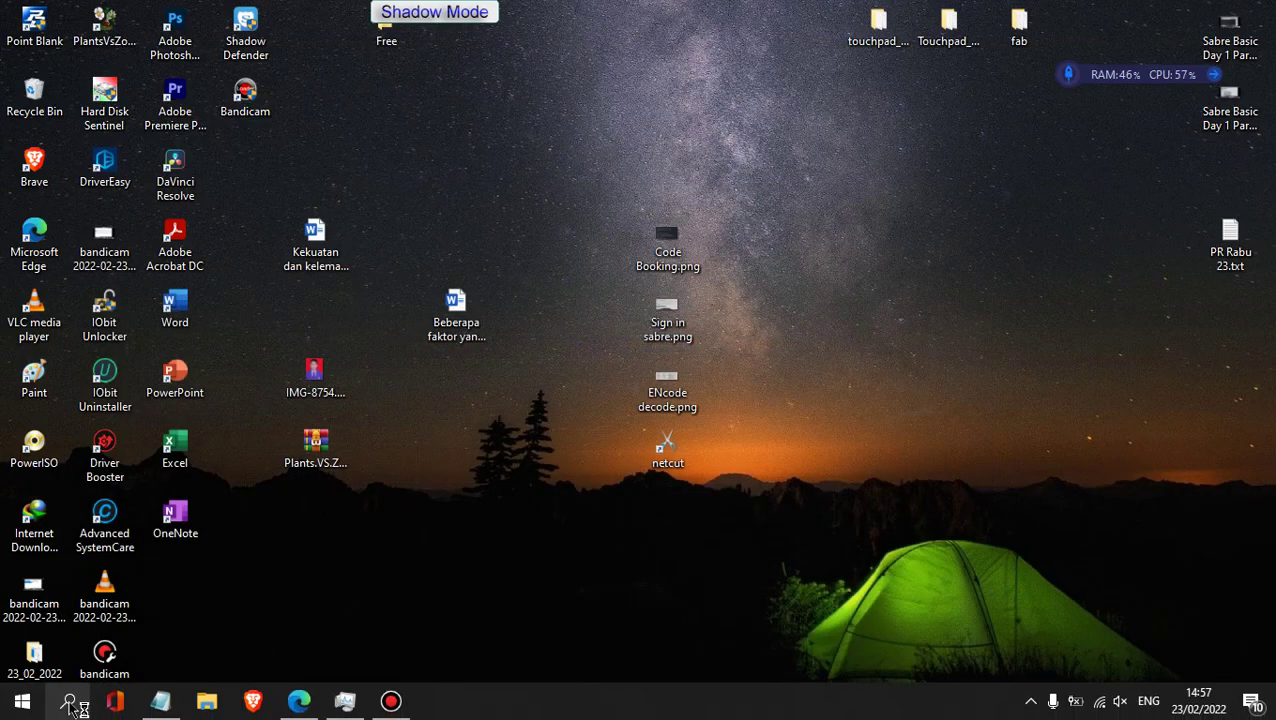
Step: Set Adobe Photoshop 2022 to High performance (NVIDIA GeForce 940MX) in Windows Graphics settings and save
{"action": "left_click", "coordinate": [70, 703]}
{"action": "type", "text": "grap"}
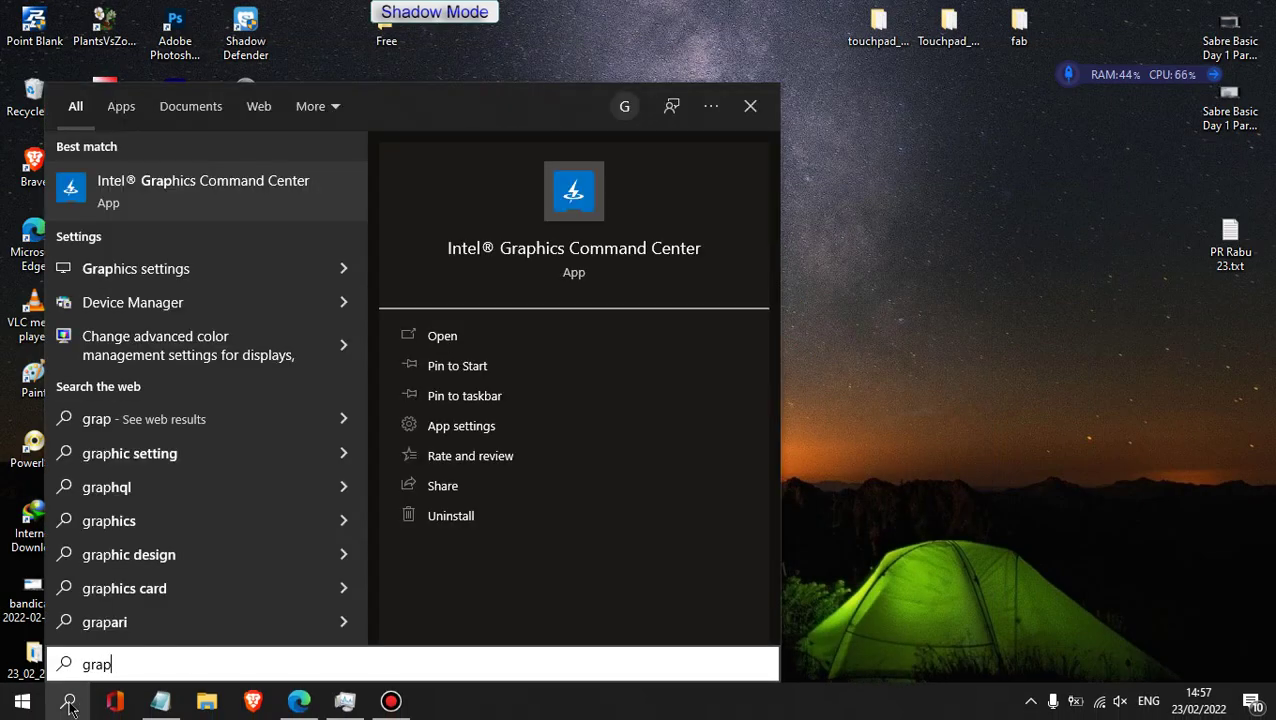
{"action": "key", "text": "Down"}
{"action": "key", "text": "Return"}
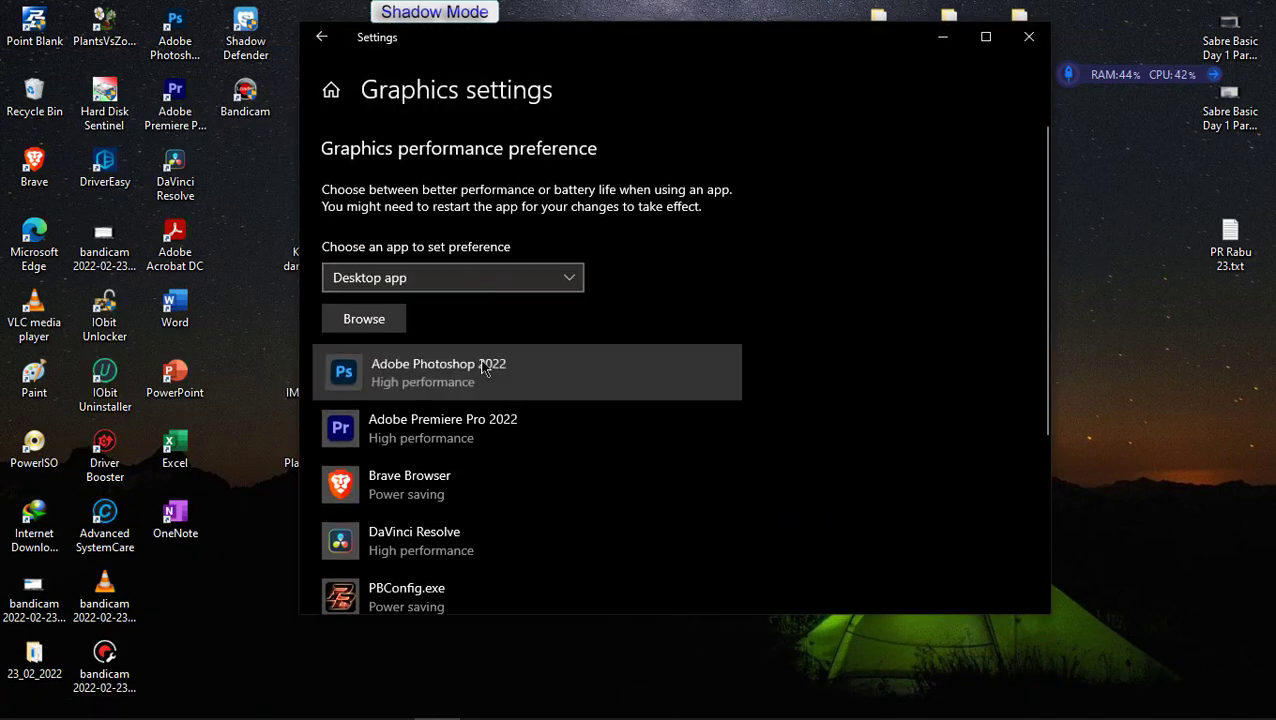
{"action": "left_click", "coordinate": [560, 385]}
{"action": "left_click", "coordinate": [591, 456]}
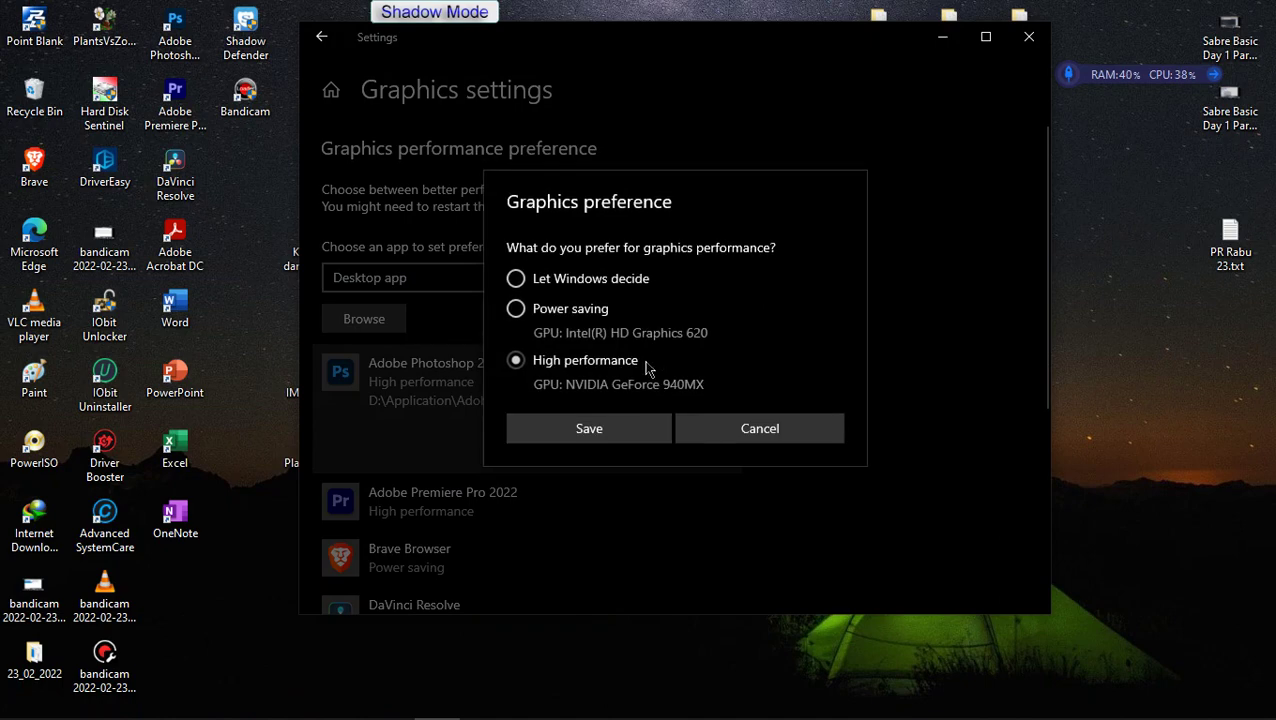
{"action": "left_click", "coordinate": [597, 438]}
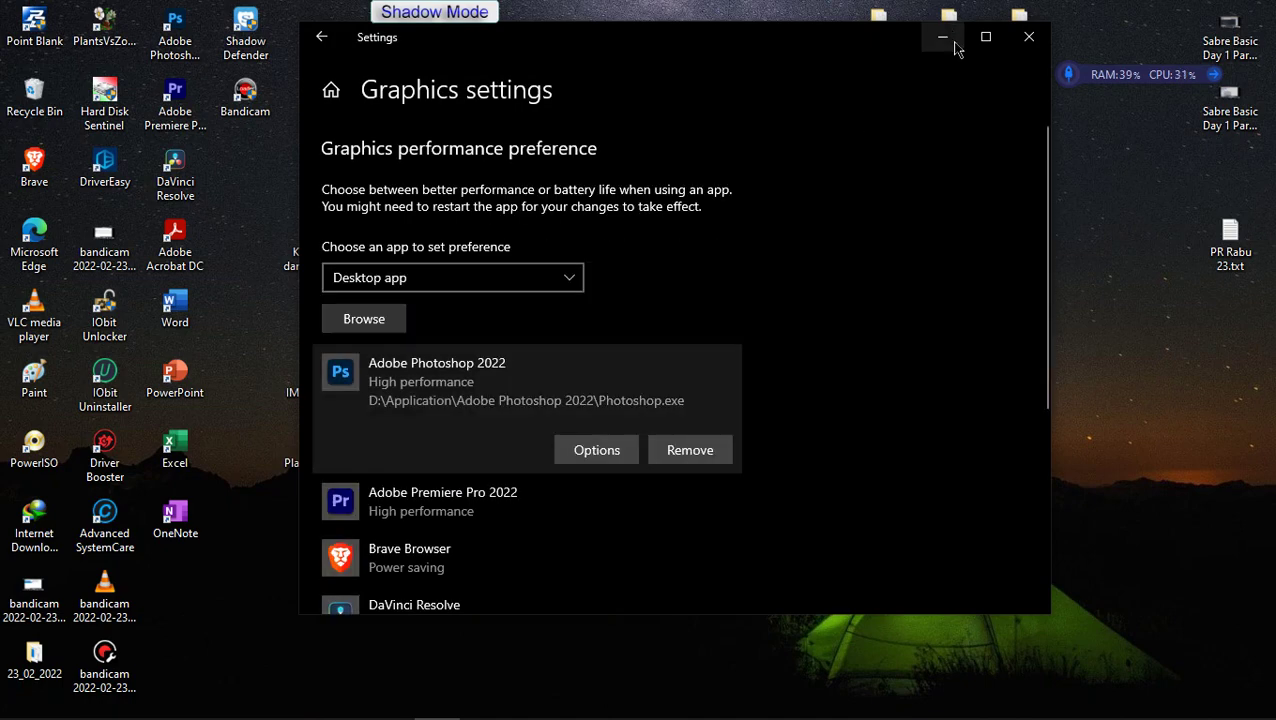
{"action": "left_click", "coordinate": [1029, 35]}
Step: Open the NVIDIA Control Panel from the desktop context menu
{"action": "right_click", "coordinate": [851, 335]}
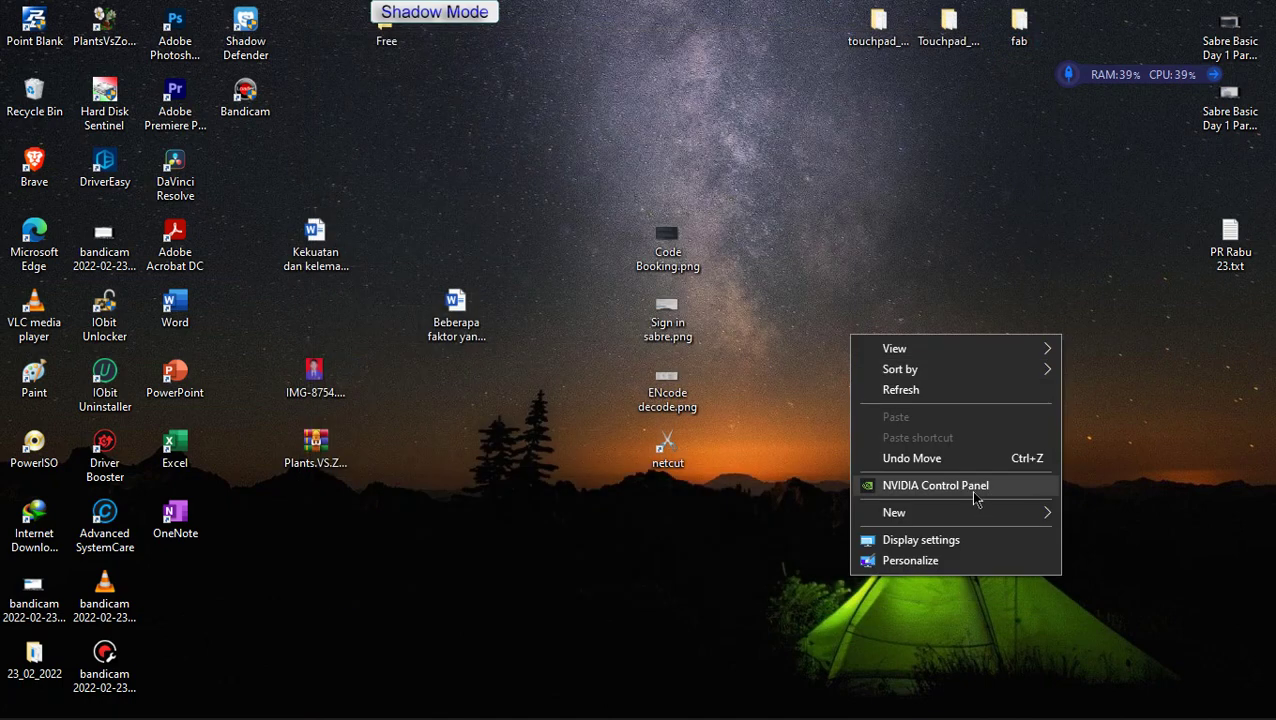
{"action": "left_click", "coordinate": [976, 489]}
{"action": "left_click", "coordinate": [316, 710]}
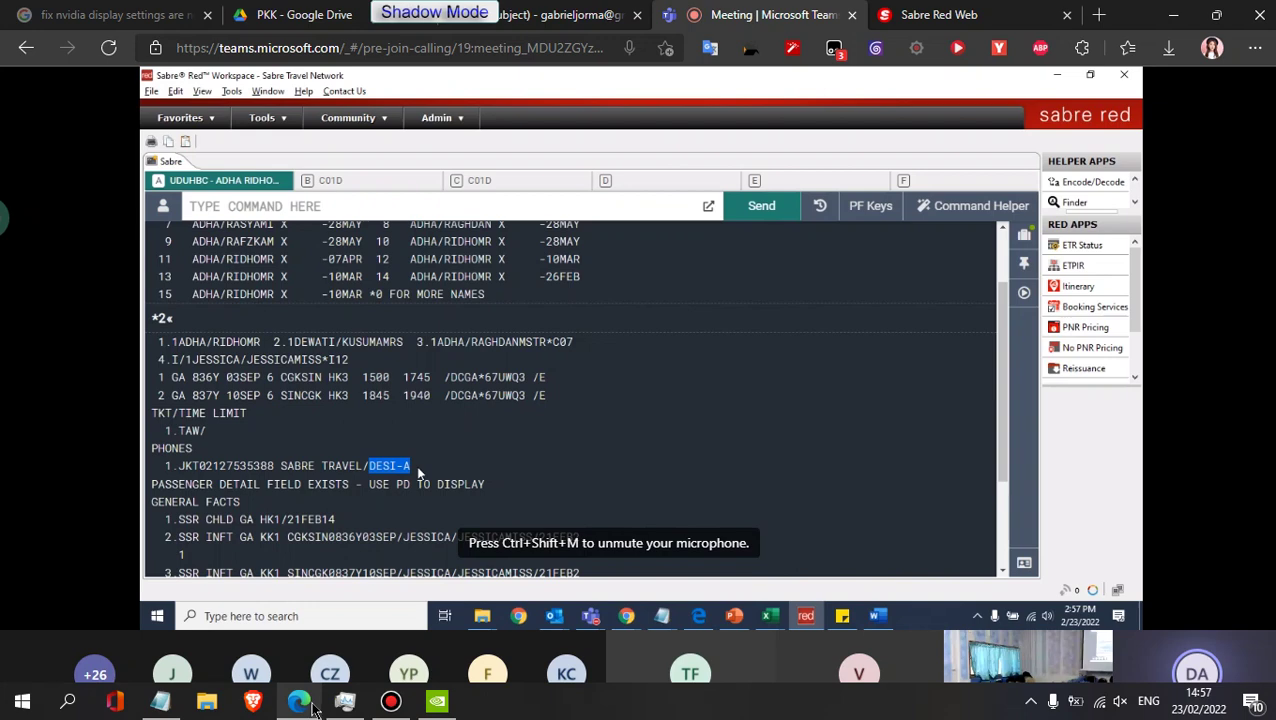
{"action": "left_click", "coordinate": [437, 701]}
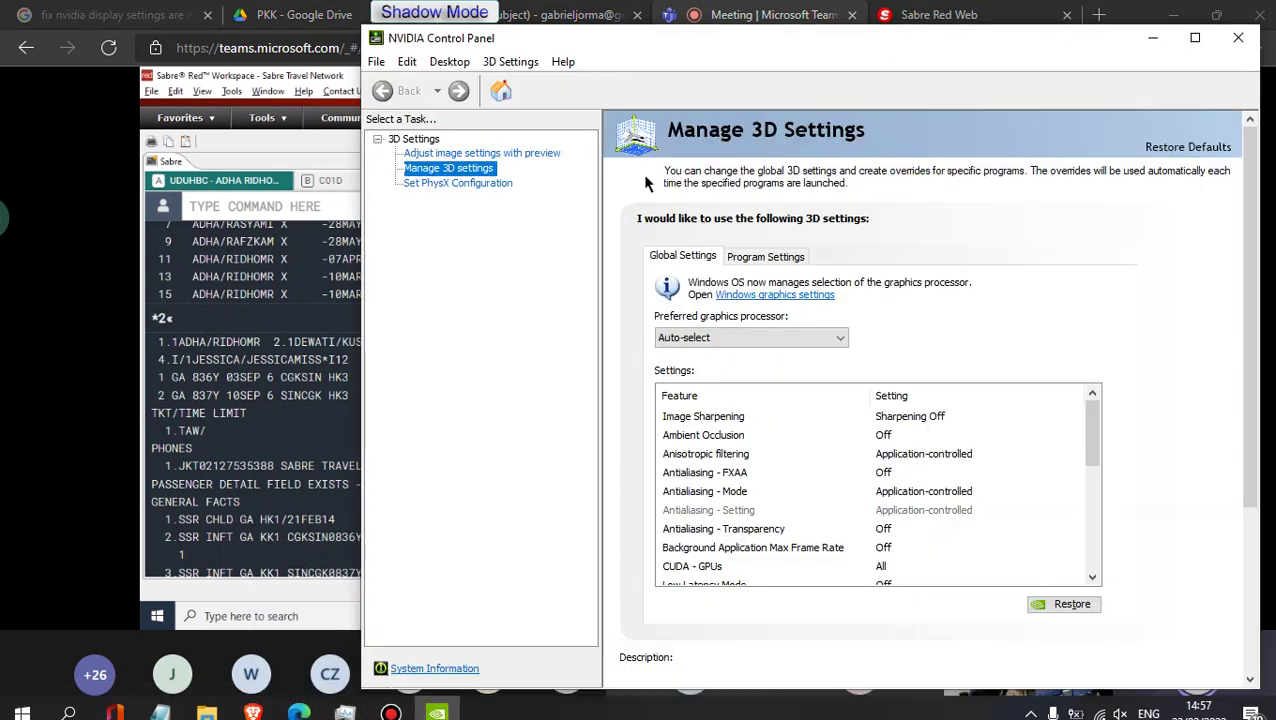
Step: Add Adobe Photoshop 2022 under Program Settings with the high-performance NVIDIA processor preferred, then close
{"action": "left_click", "coordinate": [766, 257]}
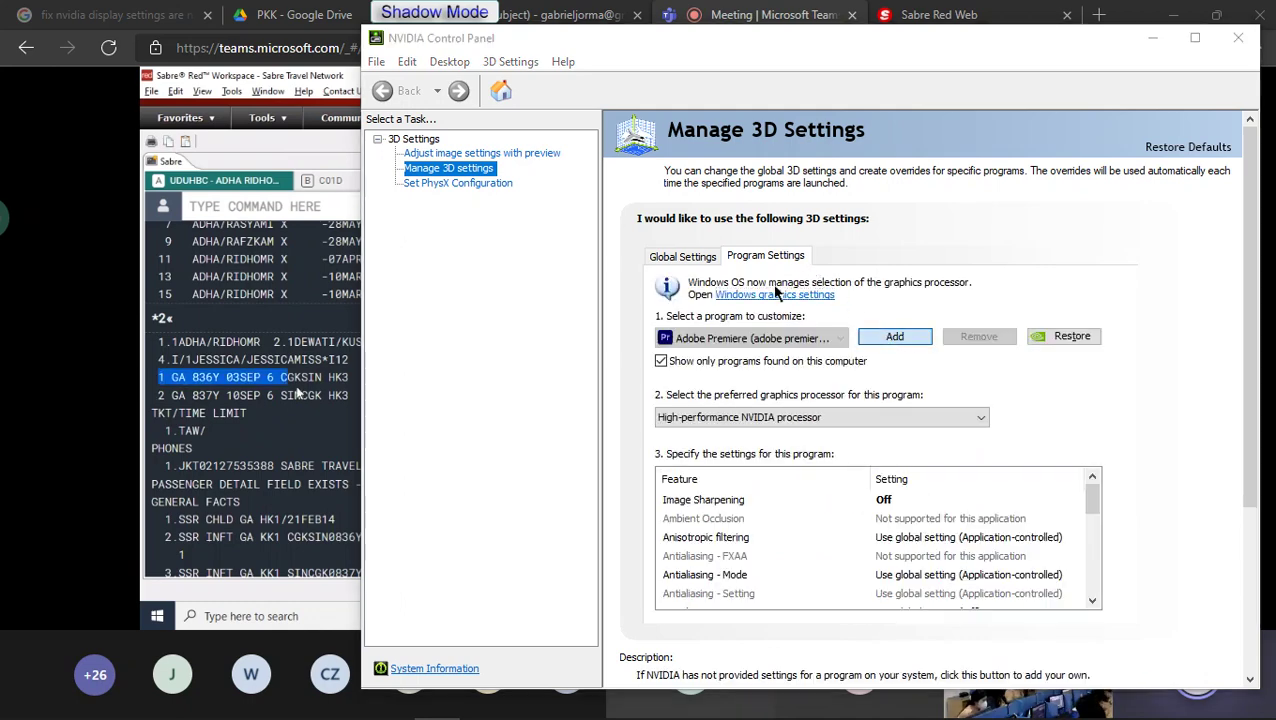
{"action": "left_click", "coordinate": [896, 338]}
{"action": "left_click", "coordinate": [813, 212]}
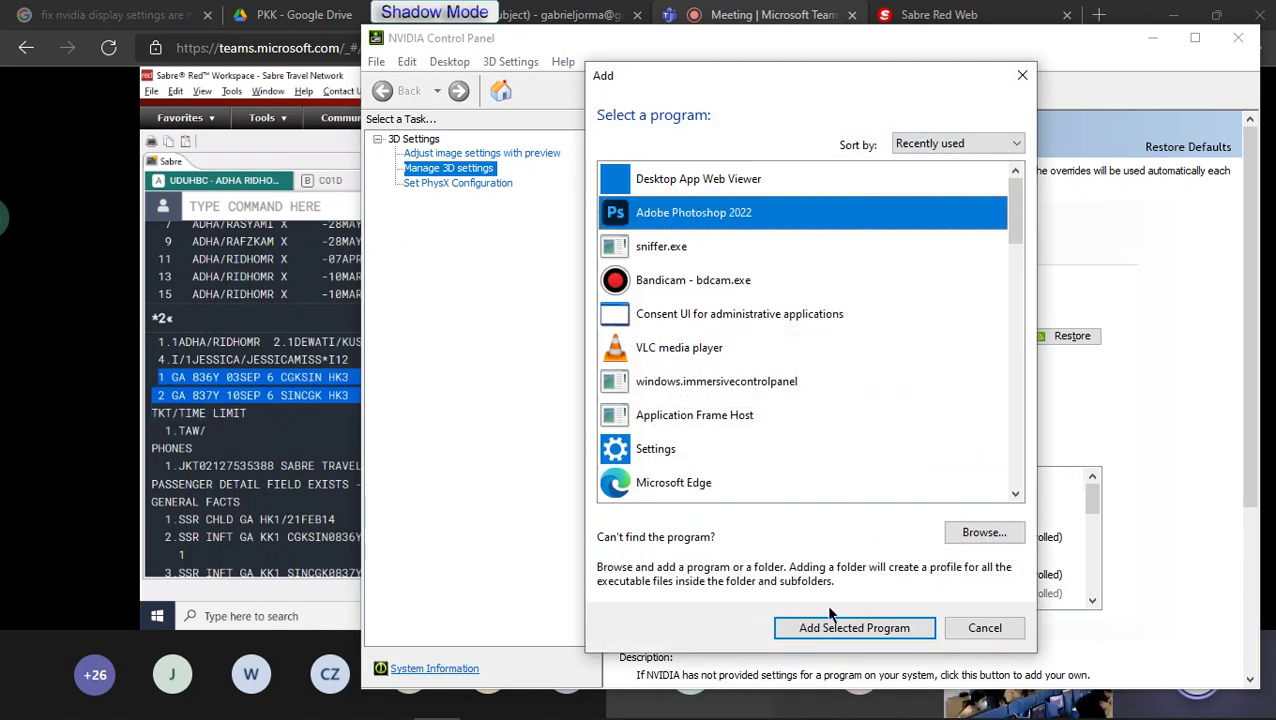
{"action": "left_click", "coordinate": [830, 627]}
{"action": "left_click", "coordinate": [888, 416]}
{"action": "left_click", "coordinate": [893, 421]}
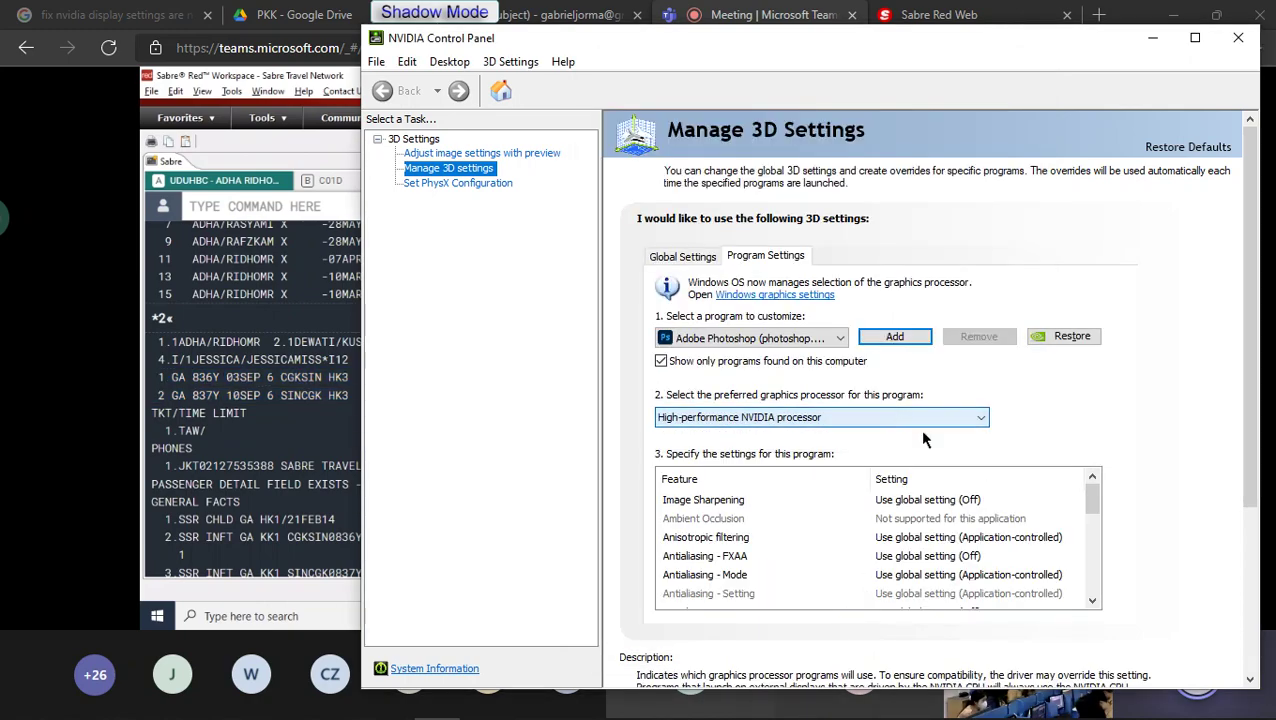
{"action": "left_click", "coordinate": [1238, 37]}
{"action": "left_click", "coordinate": [1176, 14]}
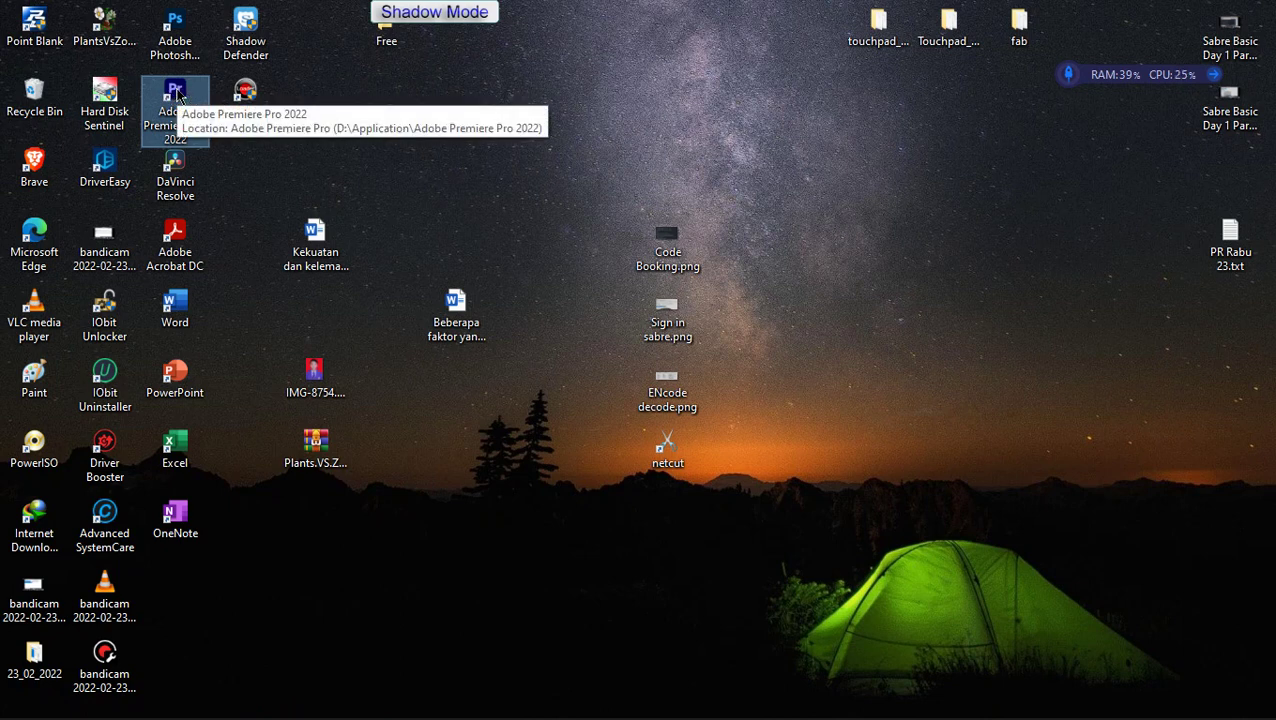
Step: Relaunch Adobe Photoshop 2022 from its desktop shortcut
{"action": "left_click", "coordinate": [365, 368]}
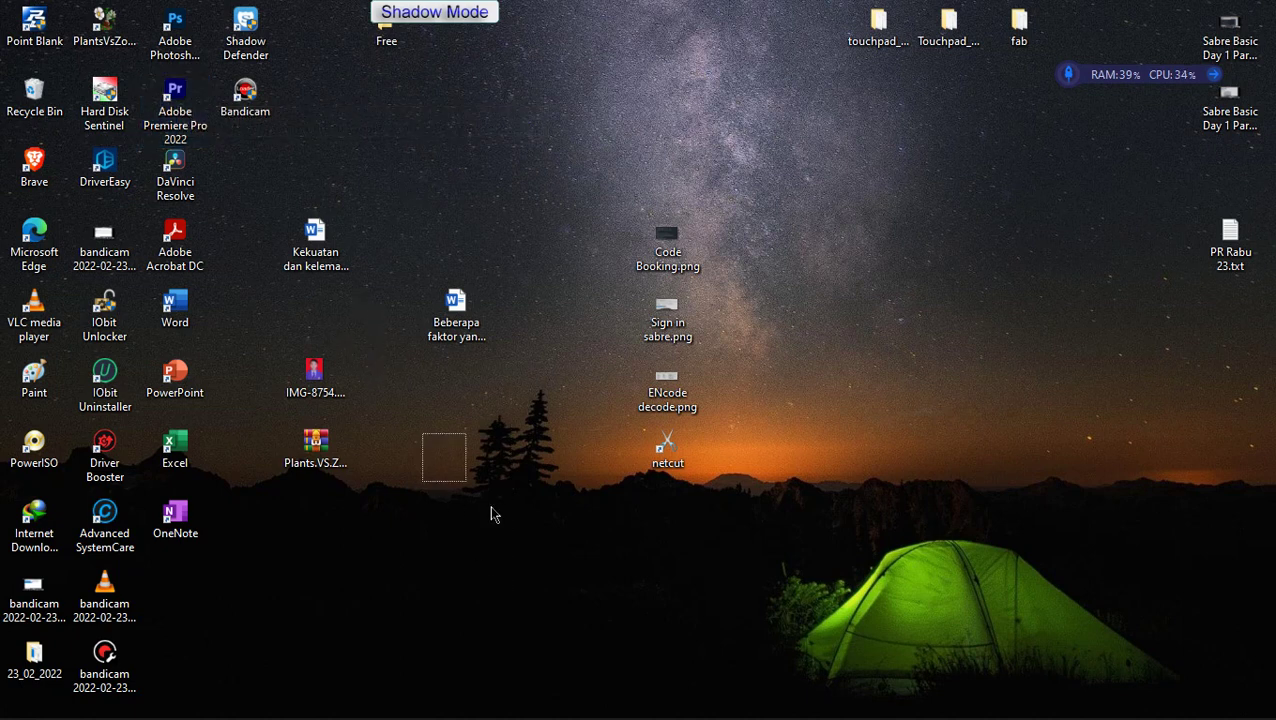
{"action": "left_click_drag", "start_coordinate": [1104, 582], "coordinate": [1074, 540]}
{"action": "left_click_drag", "start_coordinate": [876, 296], "coordinate": [944, 450]}
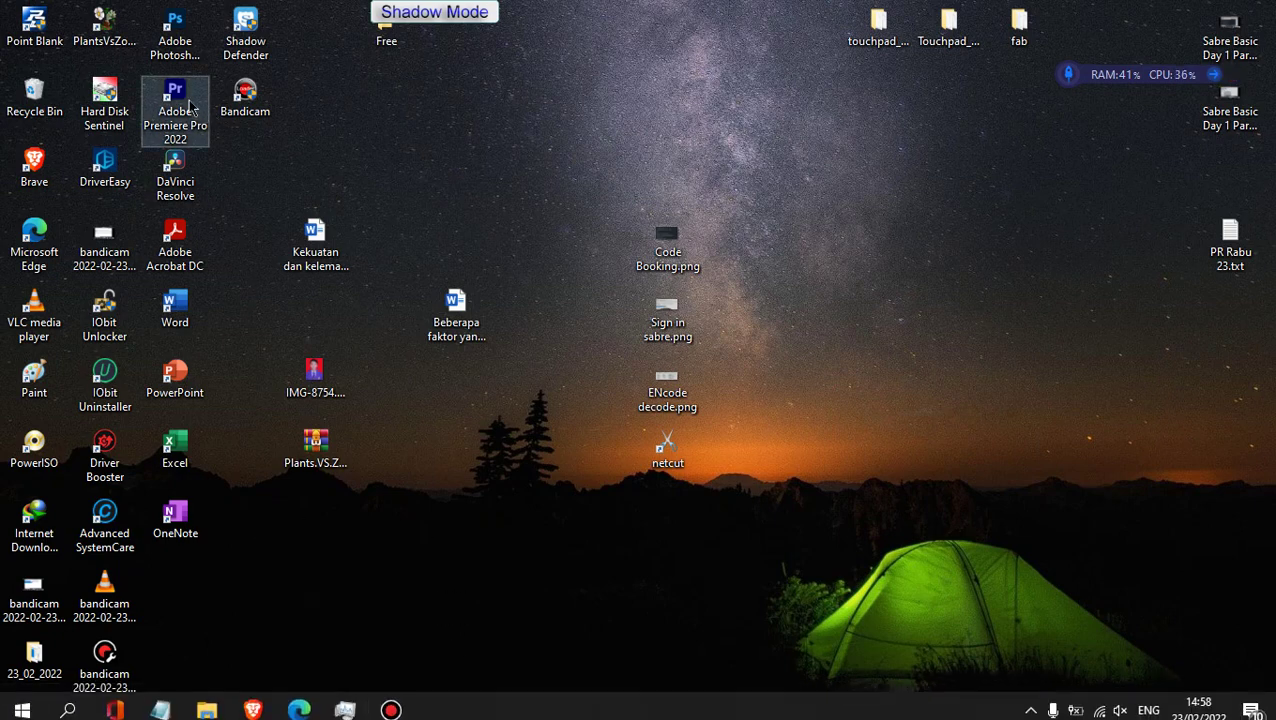
{"action": "left_click", "coordinate": [188, 32]}
{"action": "double_click", "coordinate": [188, 32]}
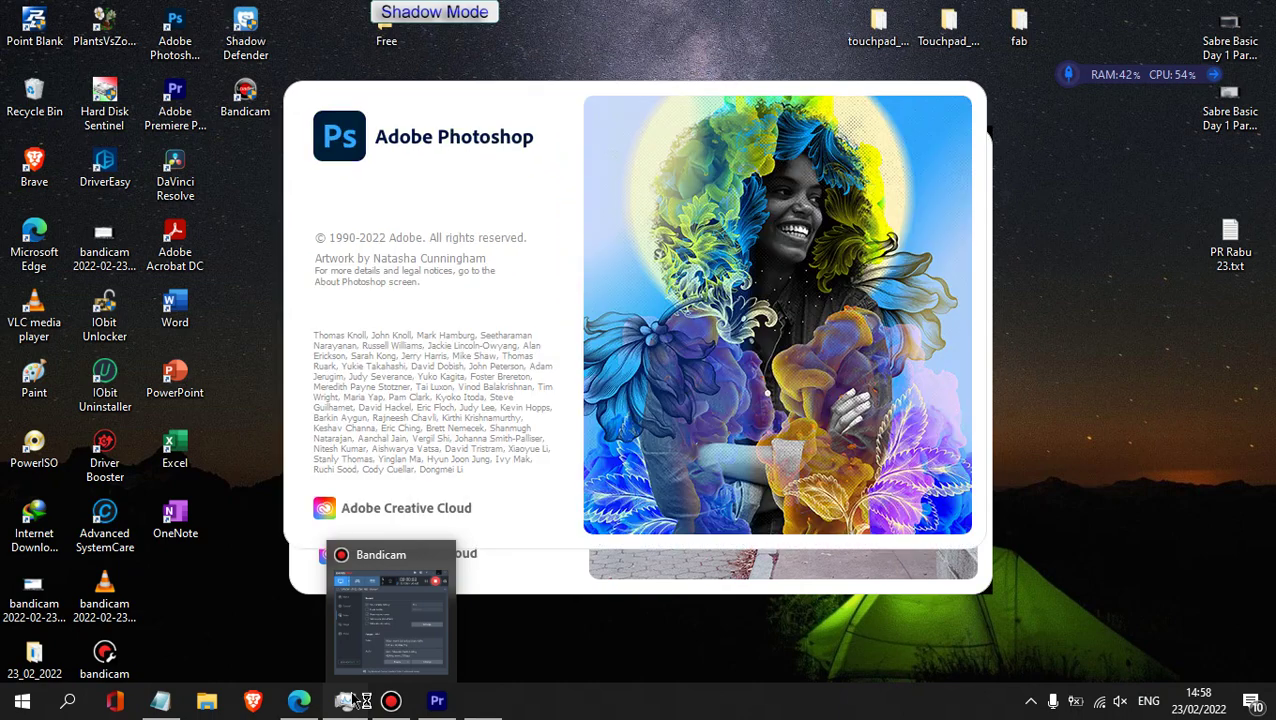
Step: End the Adobe Premiere Pro 2022 task in Task Manager and minimize Task Manager
{"action": "left_click", "coordinate": [344, 700]}
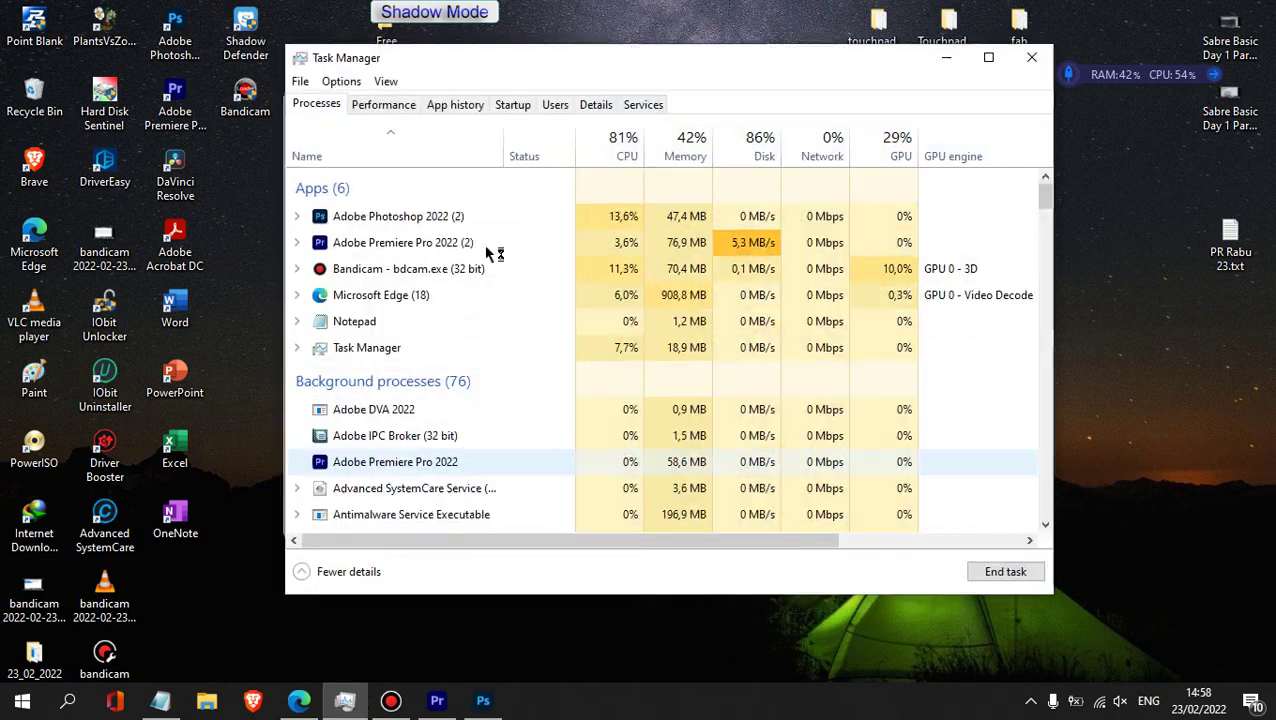
{"action": "right_click", "coordinate": [405, 244]}
{"action": "left_click", "coordinate": [464, 290]}
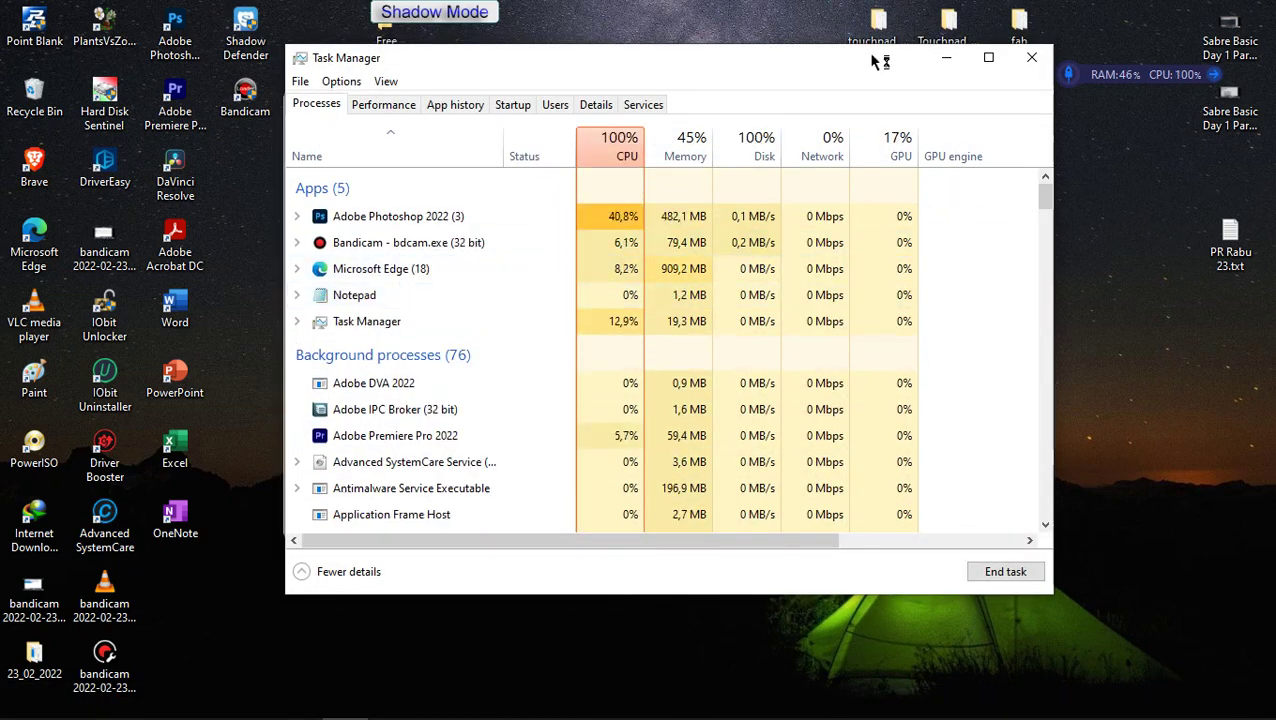
{"action": "left_click", "coordinate": [946, 57]}
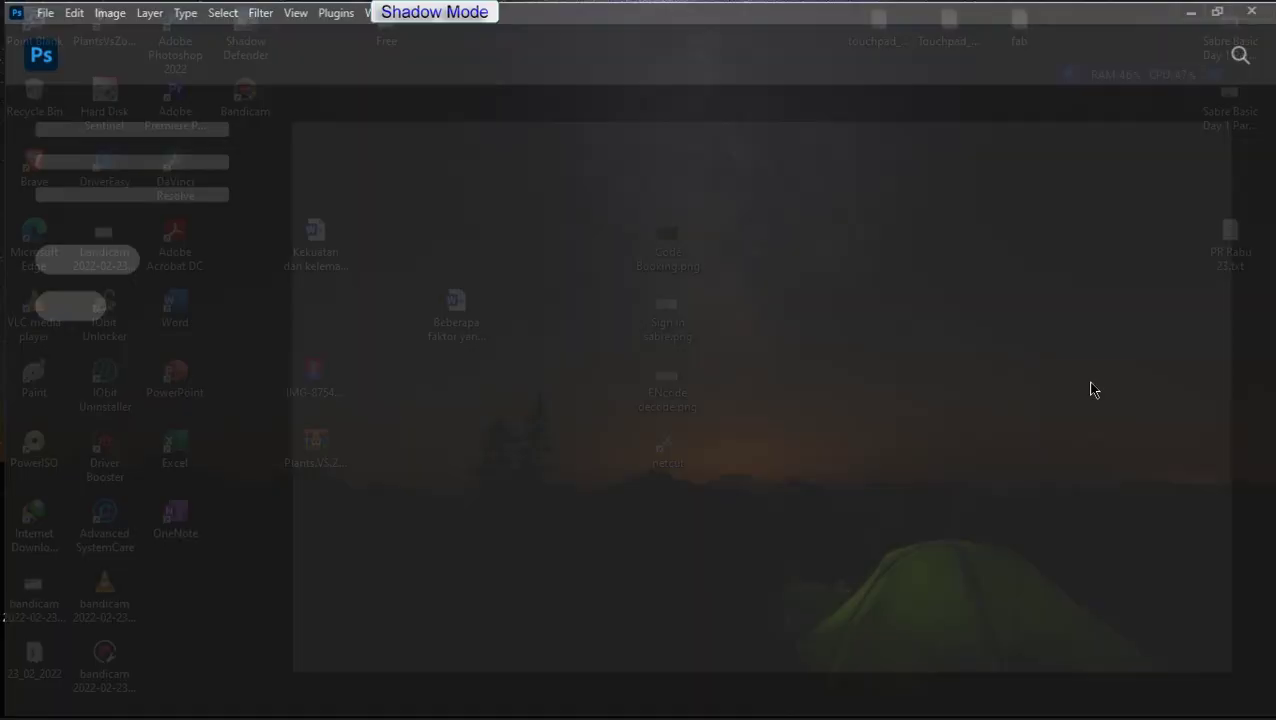
Step: Restore down the Photoshop window and drag it toward the lower right, uncovering the desktop icons
{"action": "double_click", "coordinate": [917, 20]}
{"action": "left_click_drag", "start_coordinate": [718, 47], "coordinate": [1086, 82]}
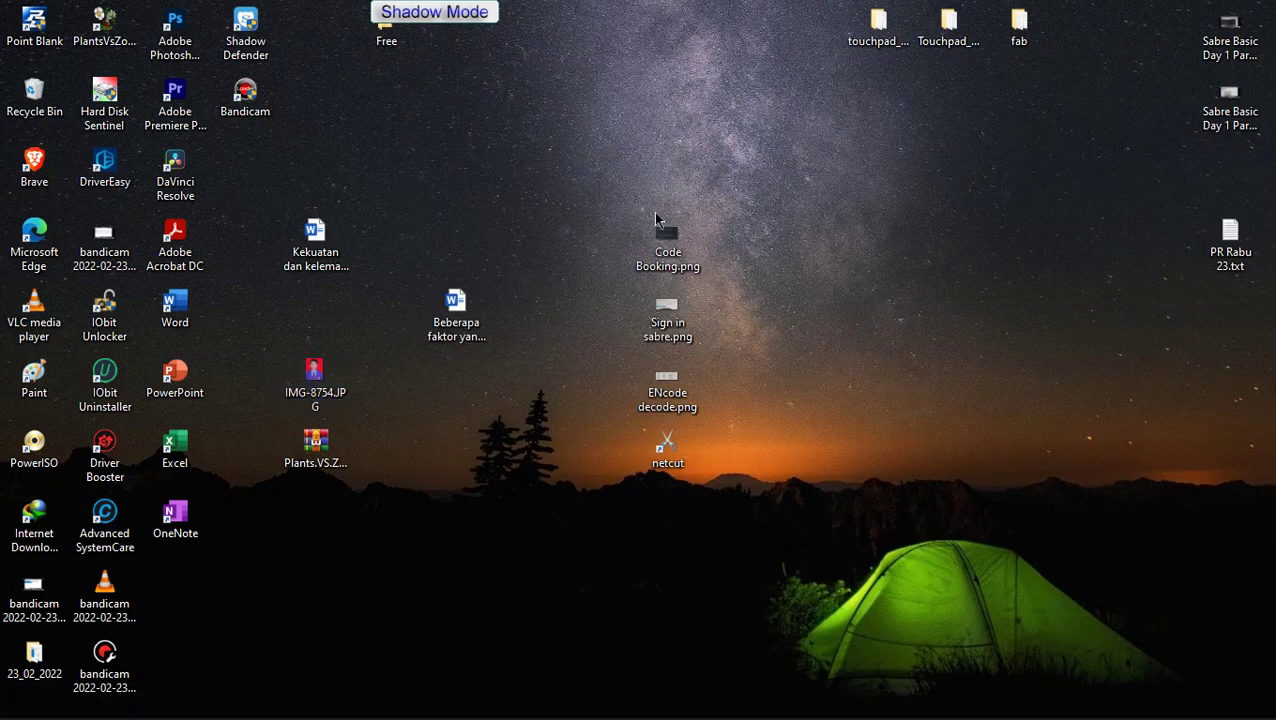
Step: View Code Booking.png in Photos at 133% zoom, then return to Sabre Red Web's sign-in page
{"action": "left_click", "coordinate": [665, 248]}
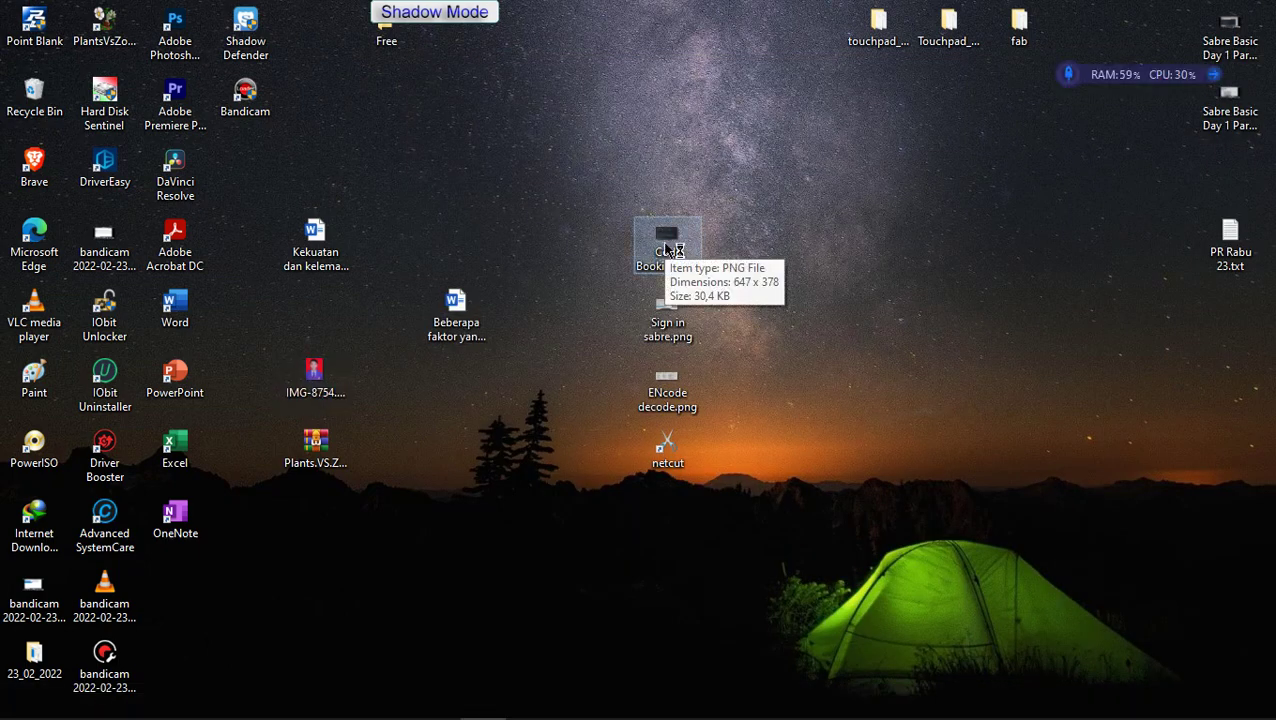
{"action": "double_click", "coordinate": [665, 248]}
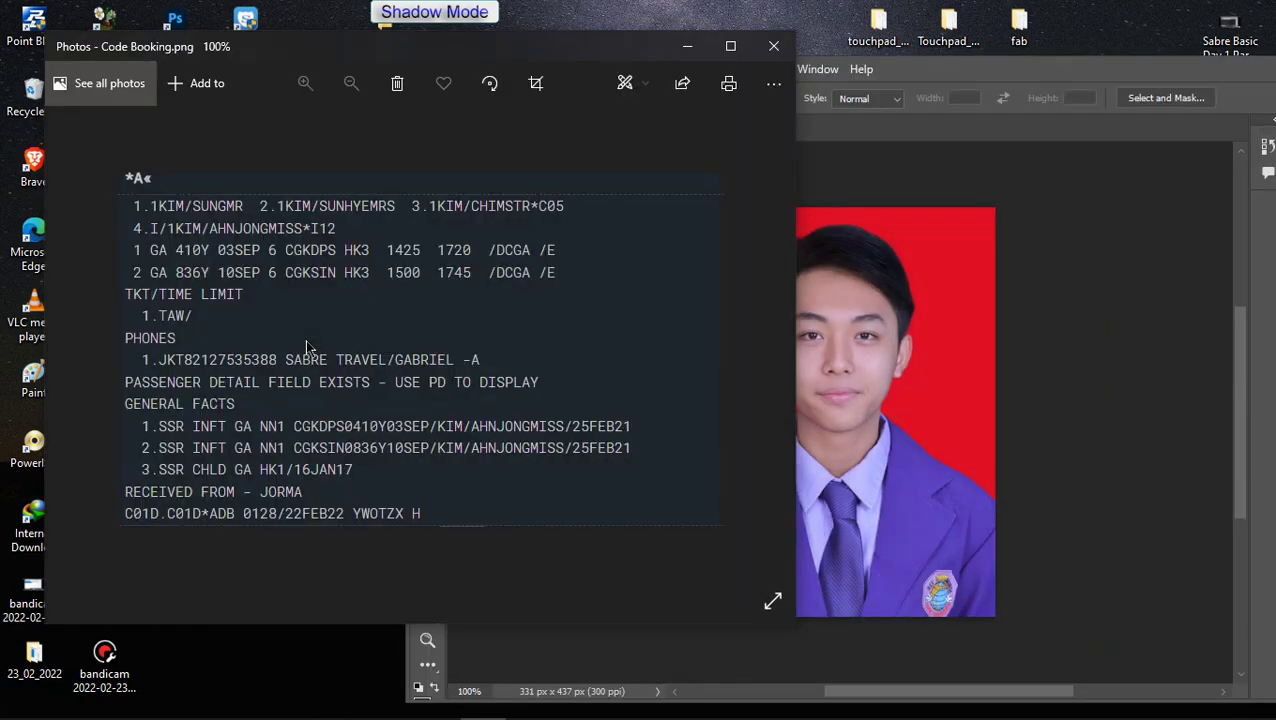
{"action": "scroll", "coordinate": [267, 411], "scroll_direction": "up", "scroll_amount": 1}
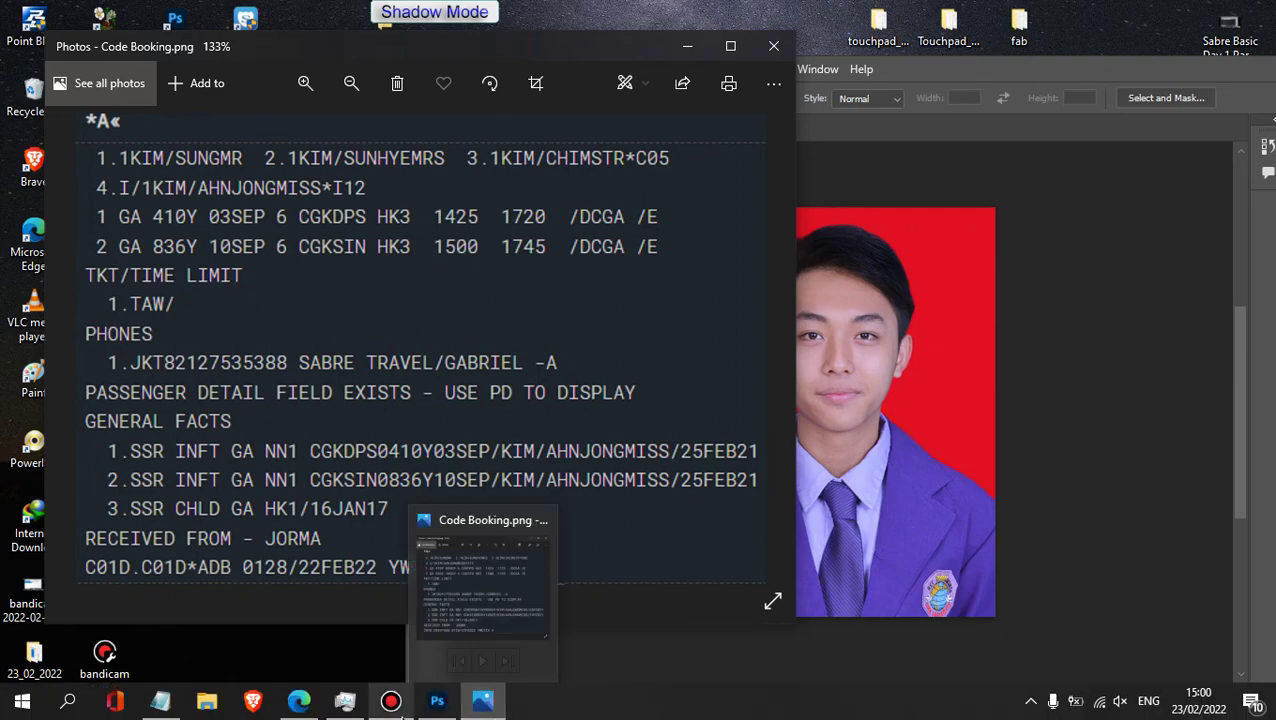
{"action": "left_click", "coordinate": [320, 655]}
{"action": "left_click", "coordinate": [960, 14]}
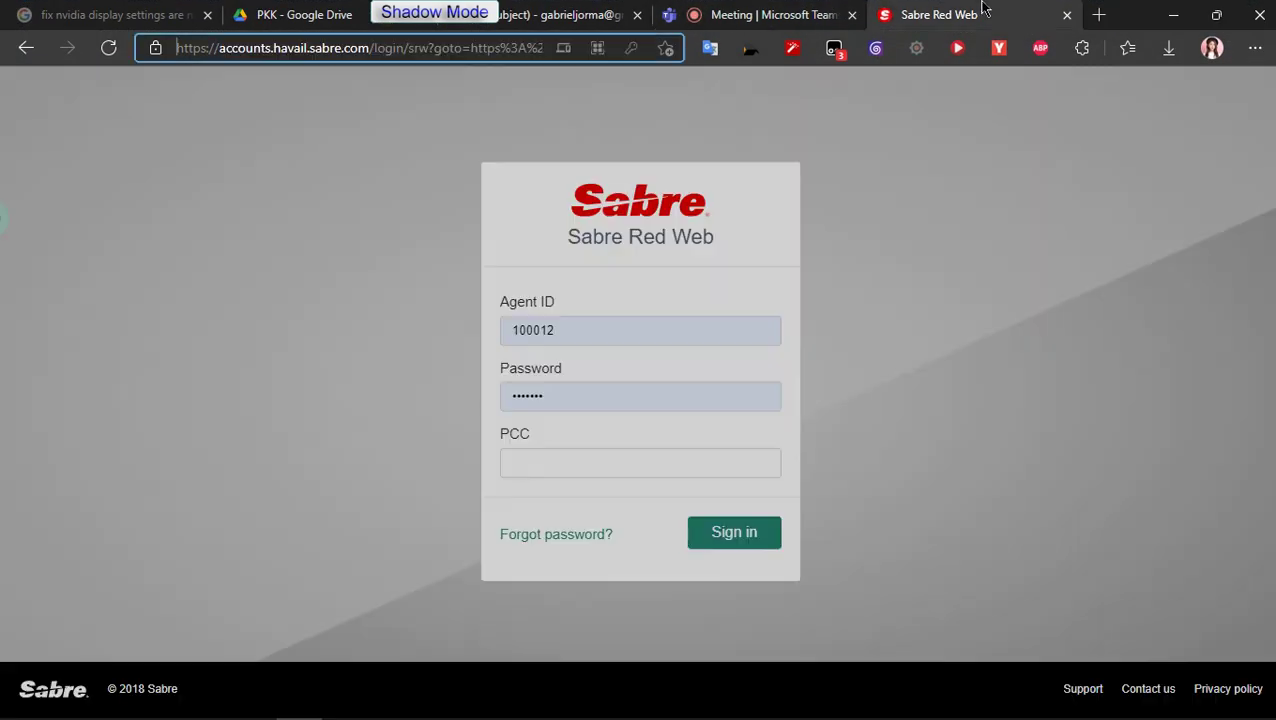
Step: Enter the PCC code and submit the Sabre Red Web sign-in, then maximize Photoshop
{"action": "left_click", "coordinate": [617, 459]}
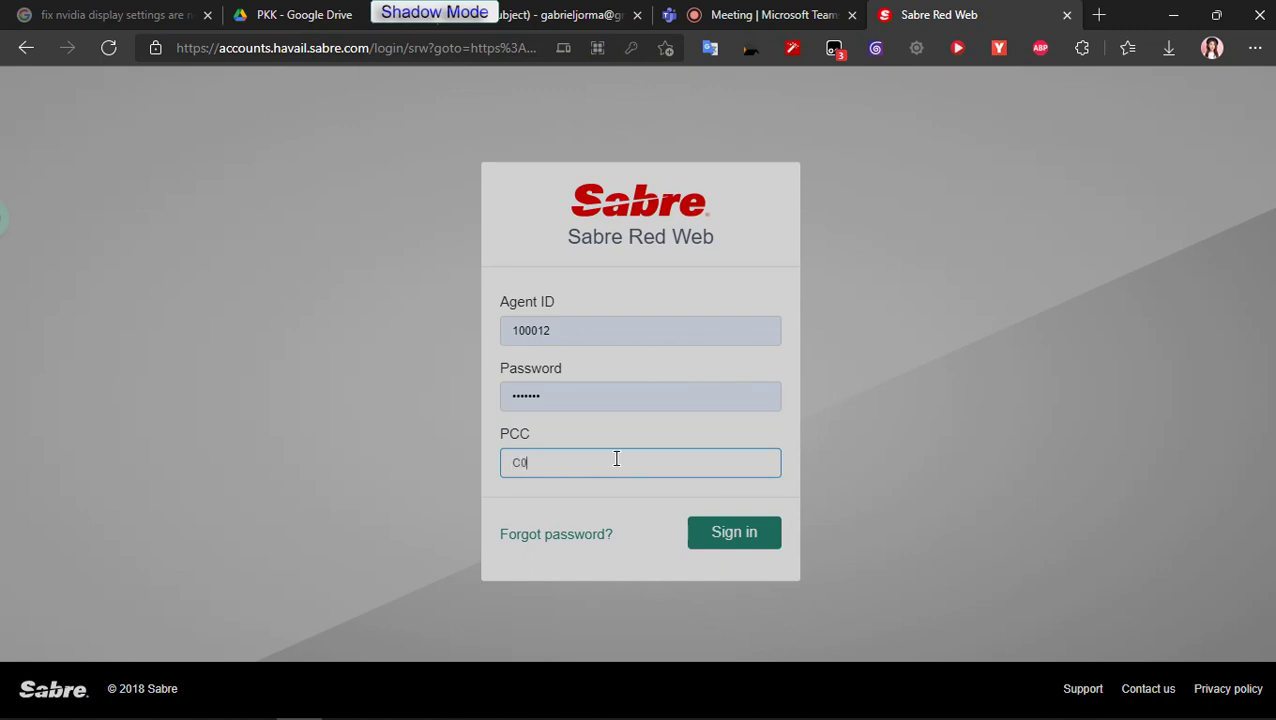
{"action": "type", "text": "C01D"}
{"action": "key", "text": "Return"}
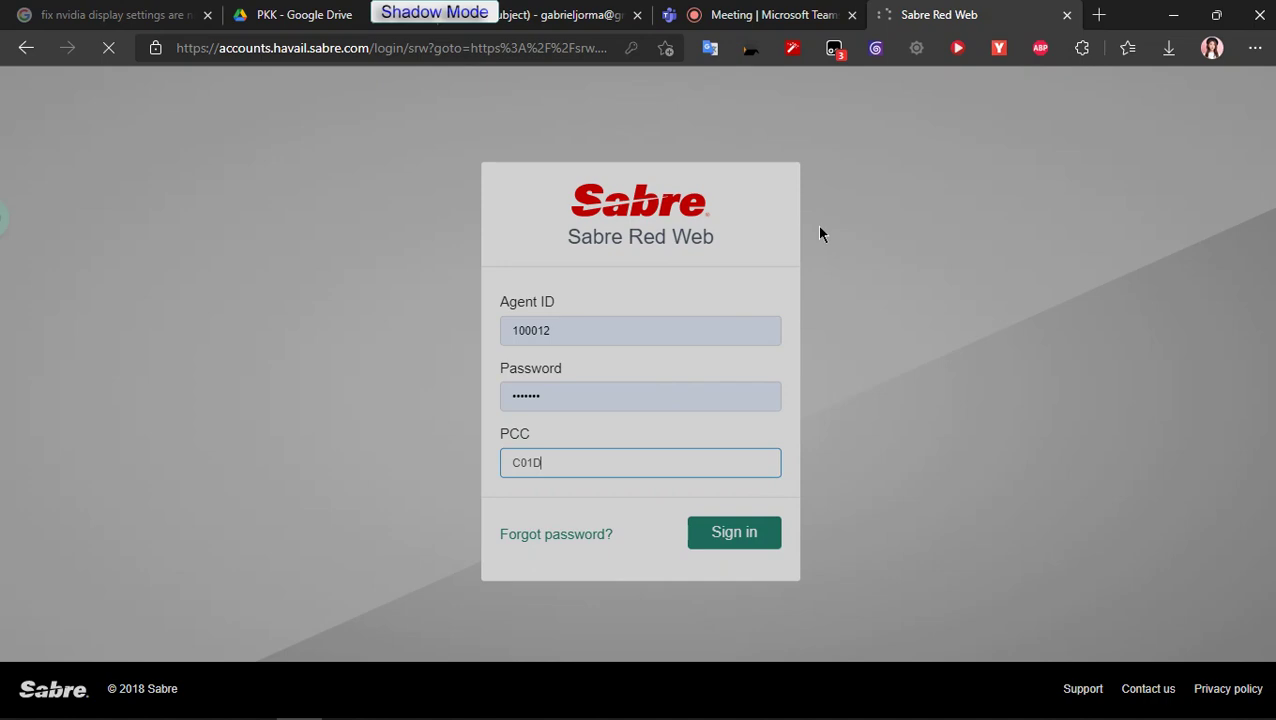
{"action": "left_click", "coordinate": [1173, 15]}
{"action": "double_click", "coordinate": [1010, 76]}
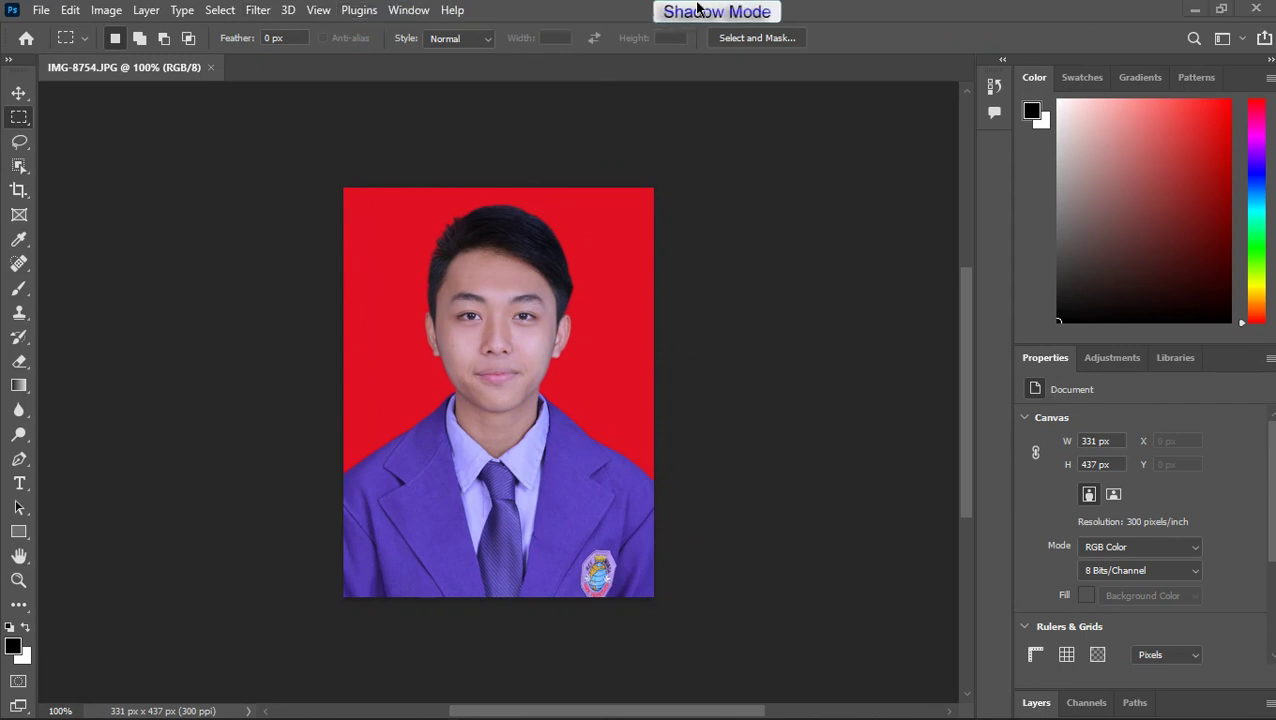
Step: In Image Size, change the width from 2,8 to 4 cm, giving 5,28 cm height at 300 ppi
{"action": "left_click", "coordinate": [104, 14]}
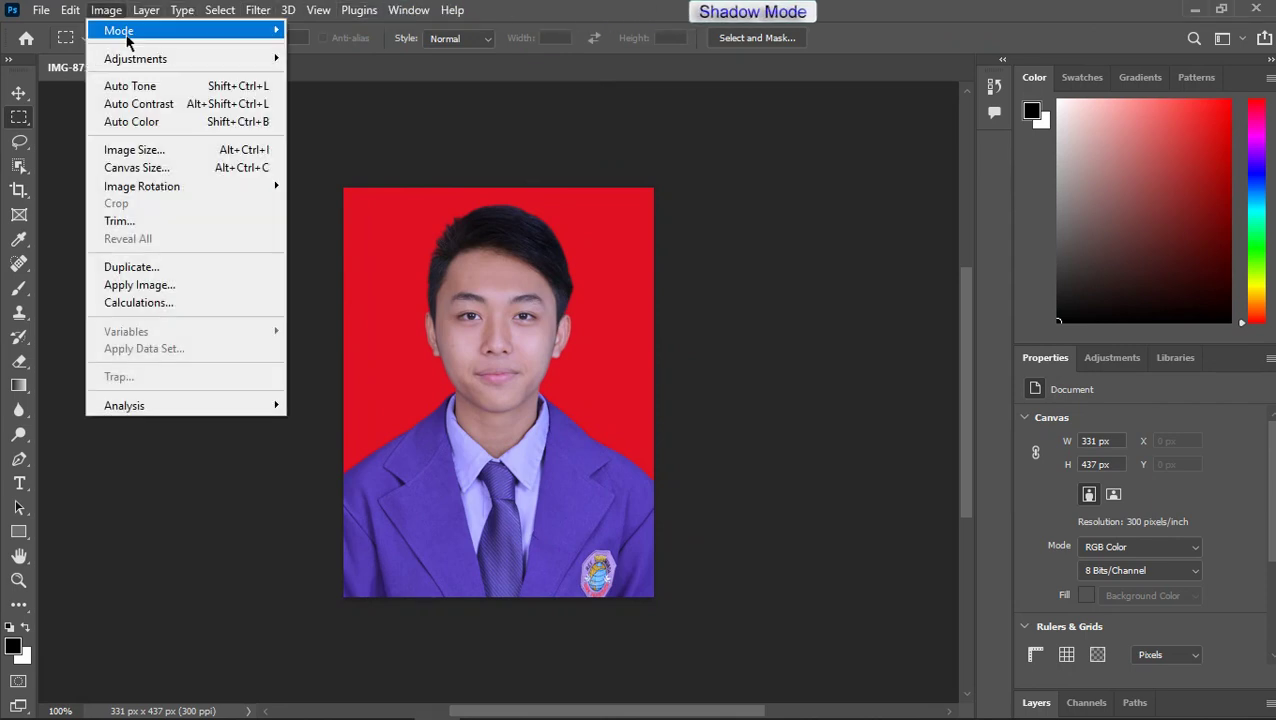
{"action": "left_click", "coordinate": [176, 158]}
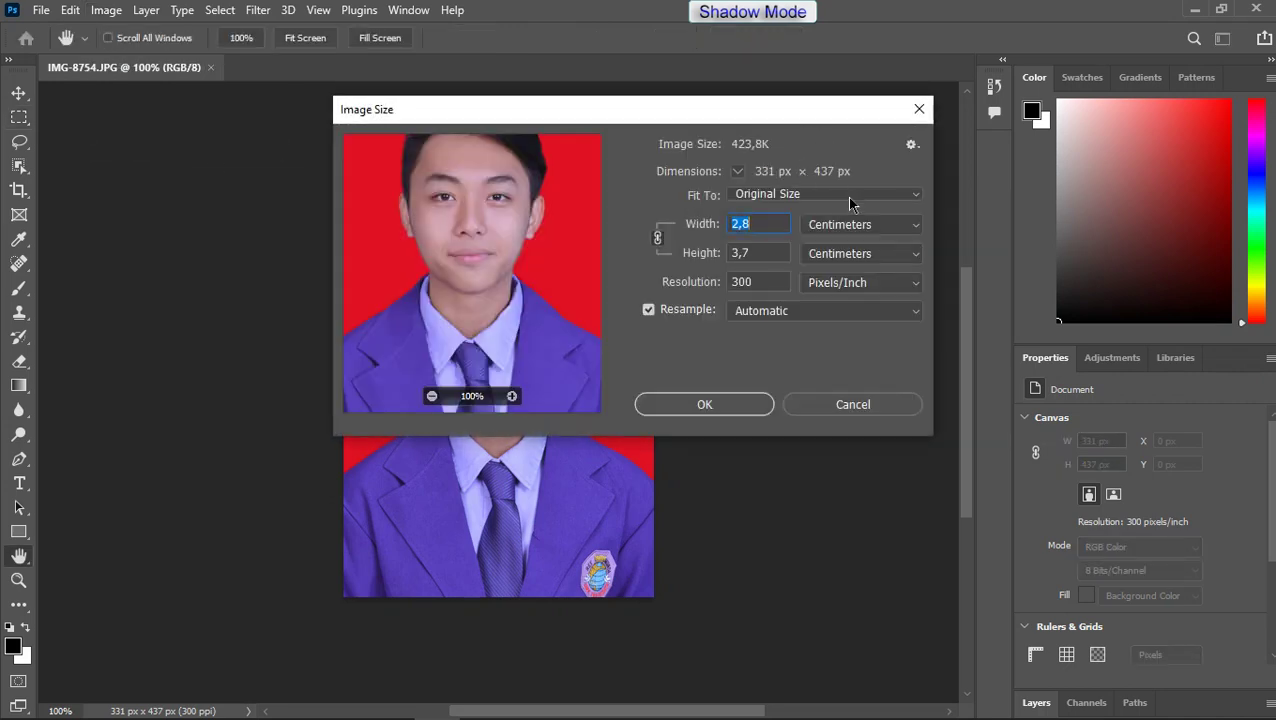
{"action": "left_click", "coordinate": [852, 196]}
{"action": "left_click", "coordinate": [849, 197]}
{"action": "left_click", "coordinate": [853, 226]}
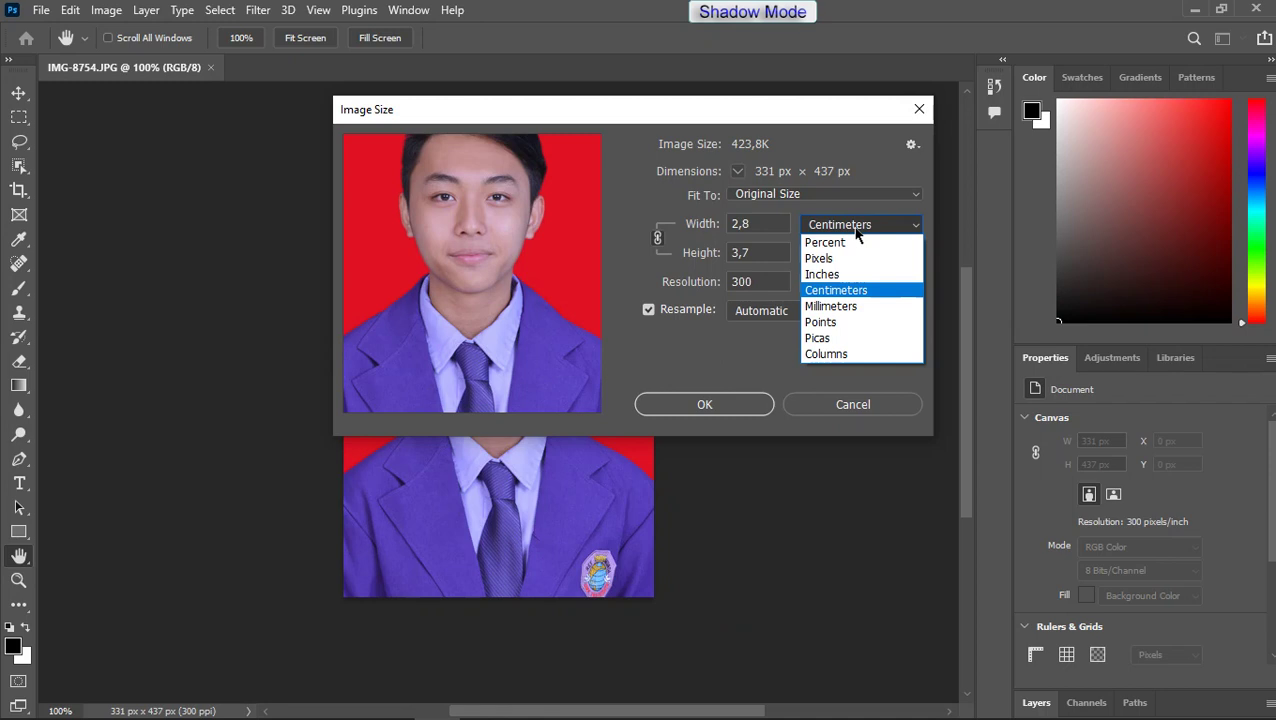
{"action": "left_click", "coordinate": [857, 232]}
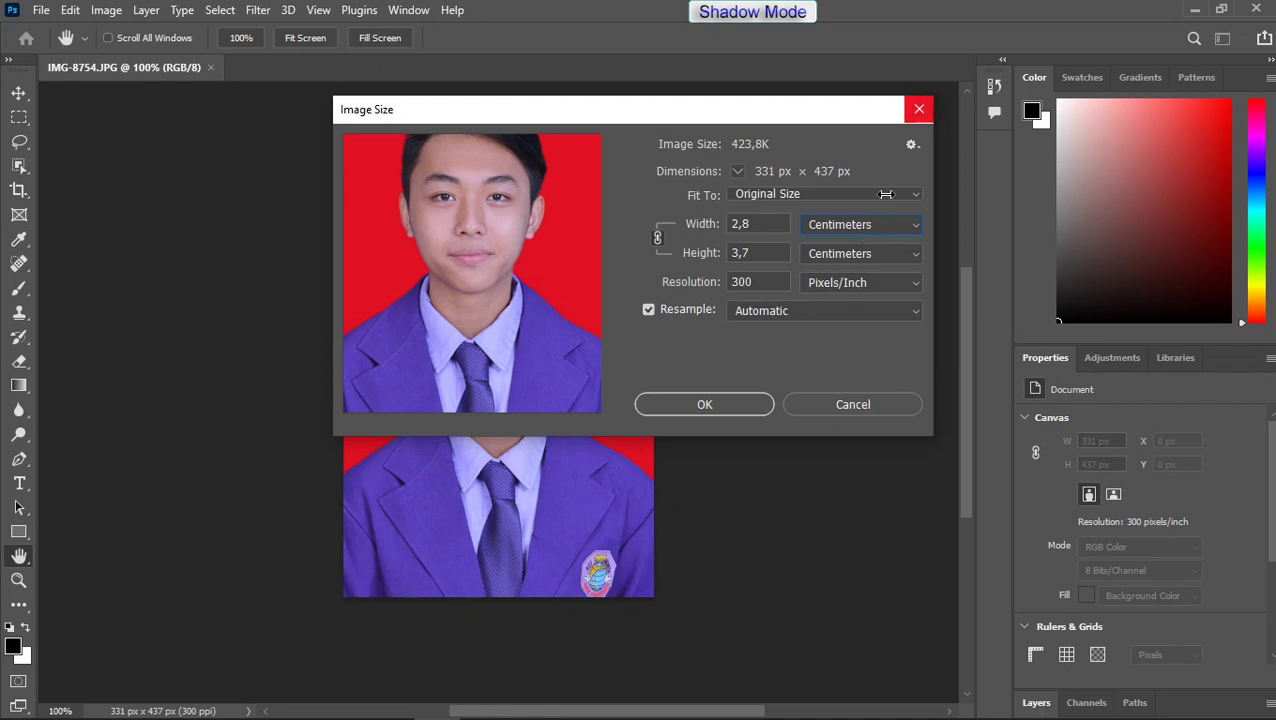
{"action": "left_click", "coordinate": [770, 228]}
{"action": "double_click", "coordinate": [770, 228]}
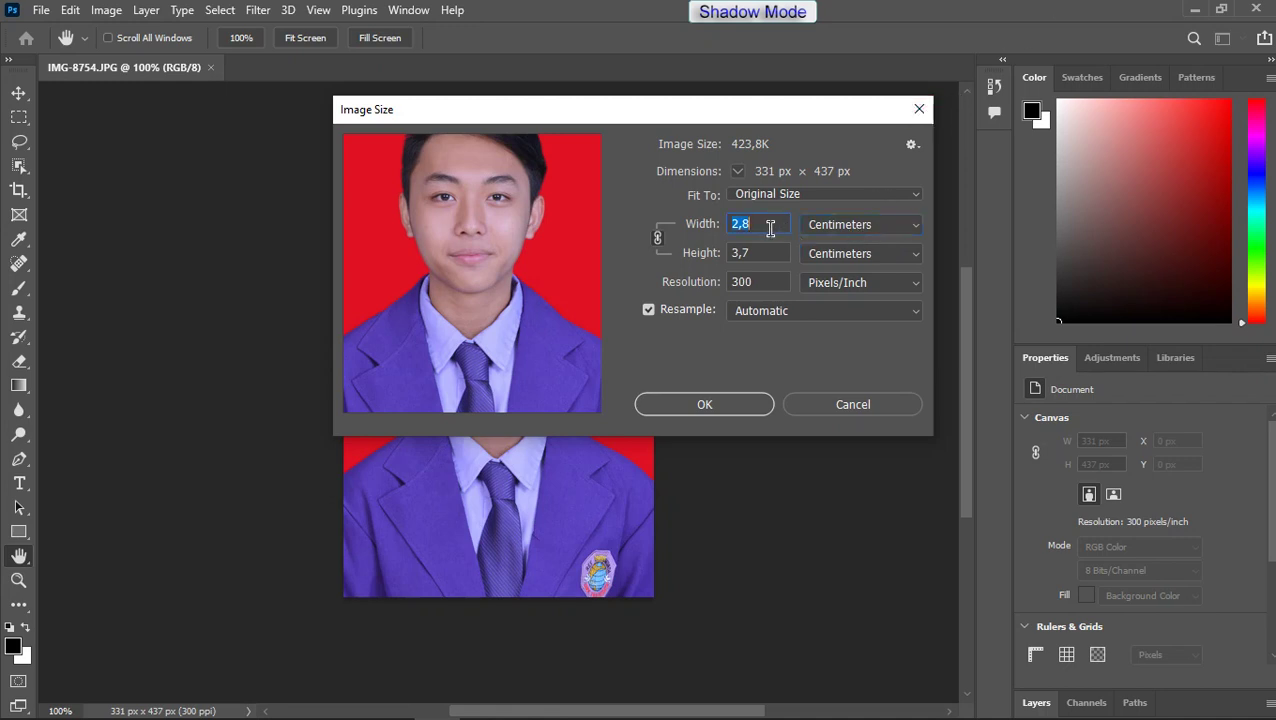
{"action": "type", "text": "4"}
{"action": "left_click", "coordinate": [777, 252]}
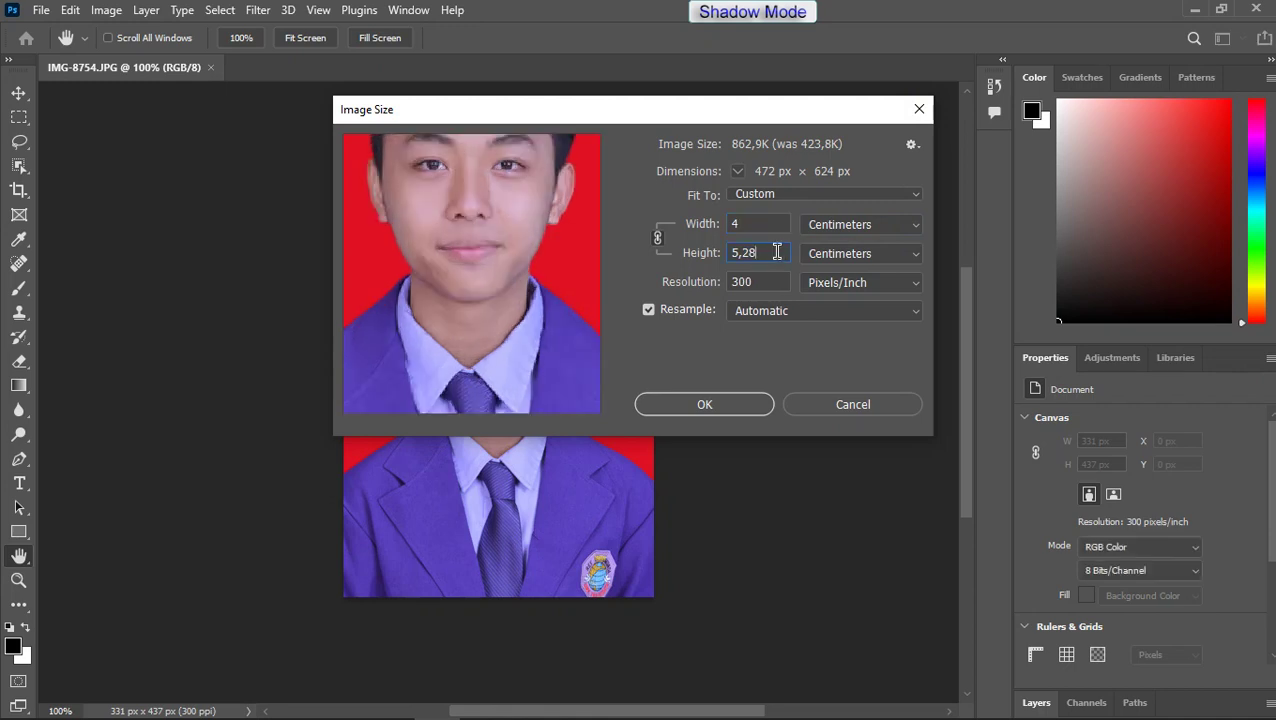
Step: Resample with Preserve Details 2.0 and 100% noise reduction, applying the resize to 472 x 624 px
{"action": "left_click", "coordinate": [805, 312]}
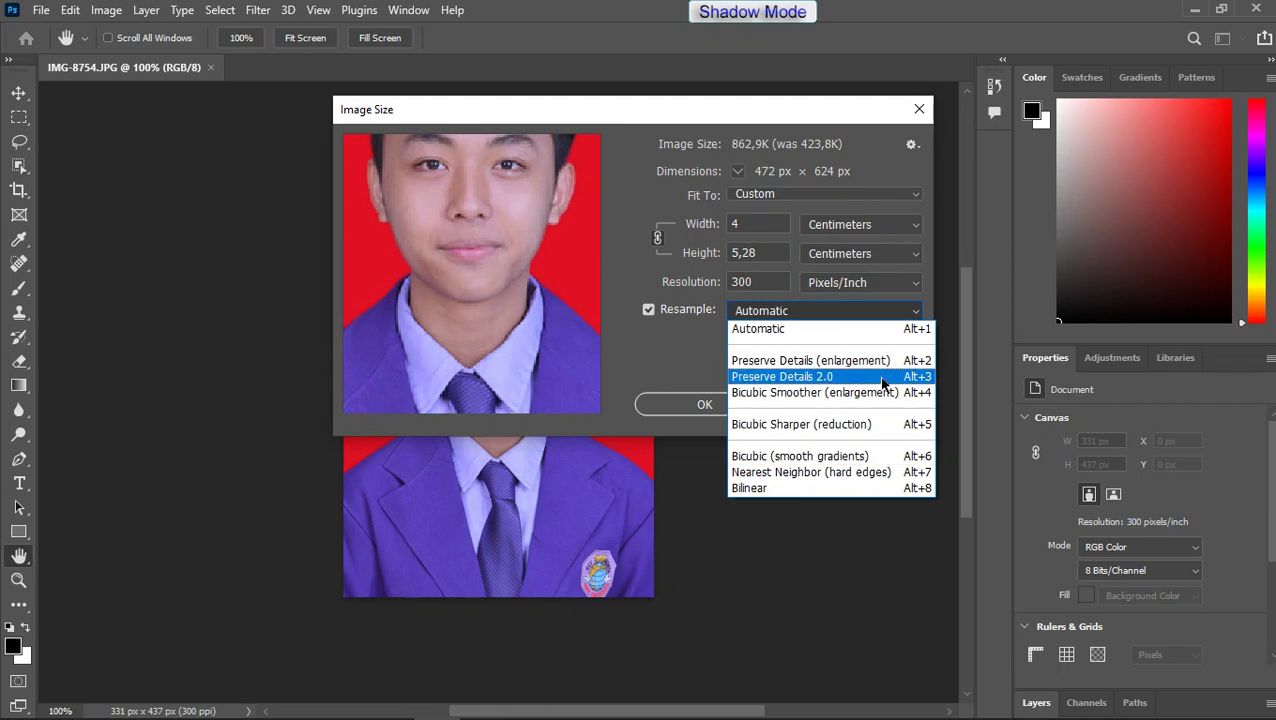
{"action": "left_click", "coordinate": [884, 384]}
{"action": "left_click_drag", "start_coordinate": [729, 343], "coordinate": [844, 338]}
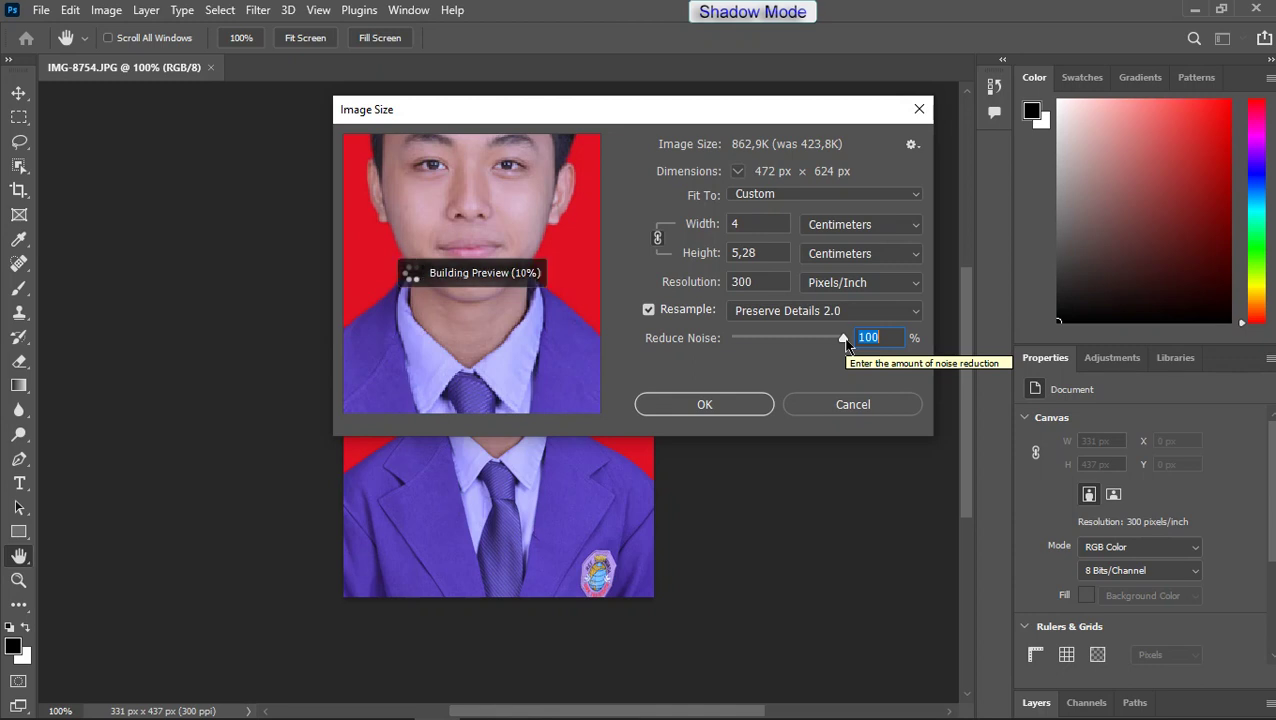
{"action": "left_click", "coordinate": [744, 401]}
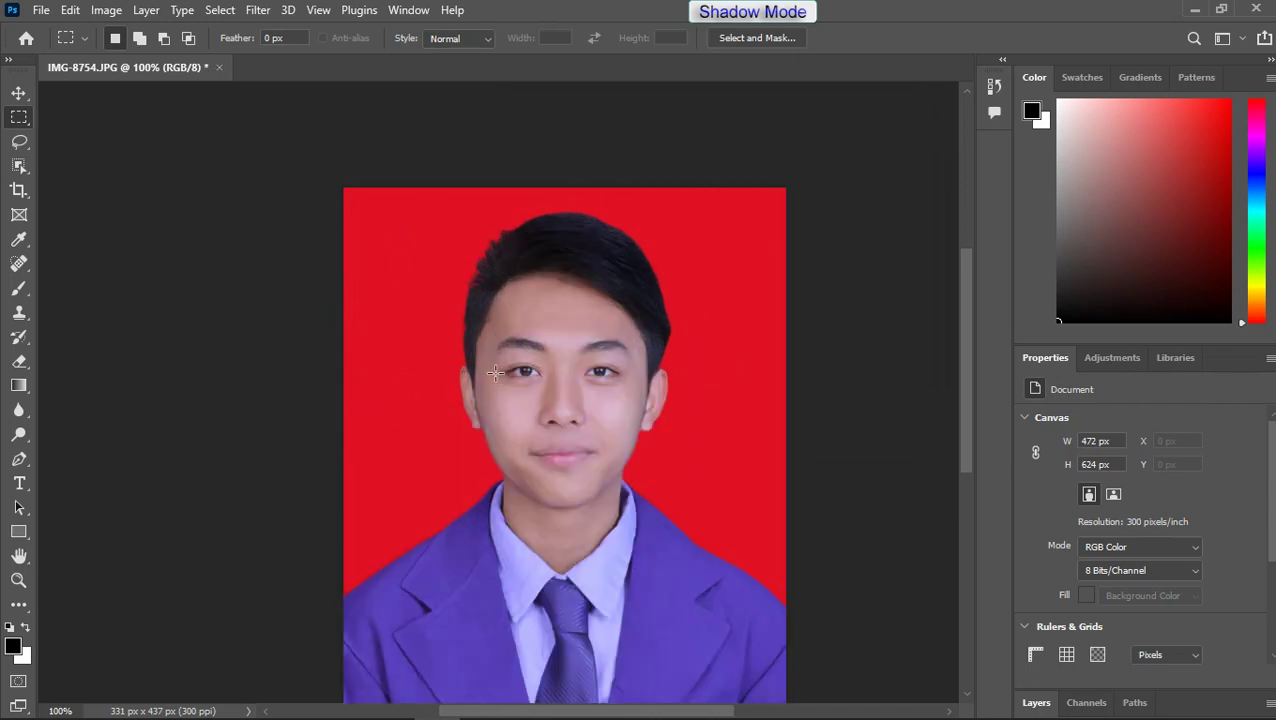
{"action": "scroll", "coordinate": [490, 370], "scroll_direction": "up", "scroll_amount": 1}
{"action": "scroll", "coordinate": [577, 440], "scroll_direction": "down", "scroll_amount": 3}
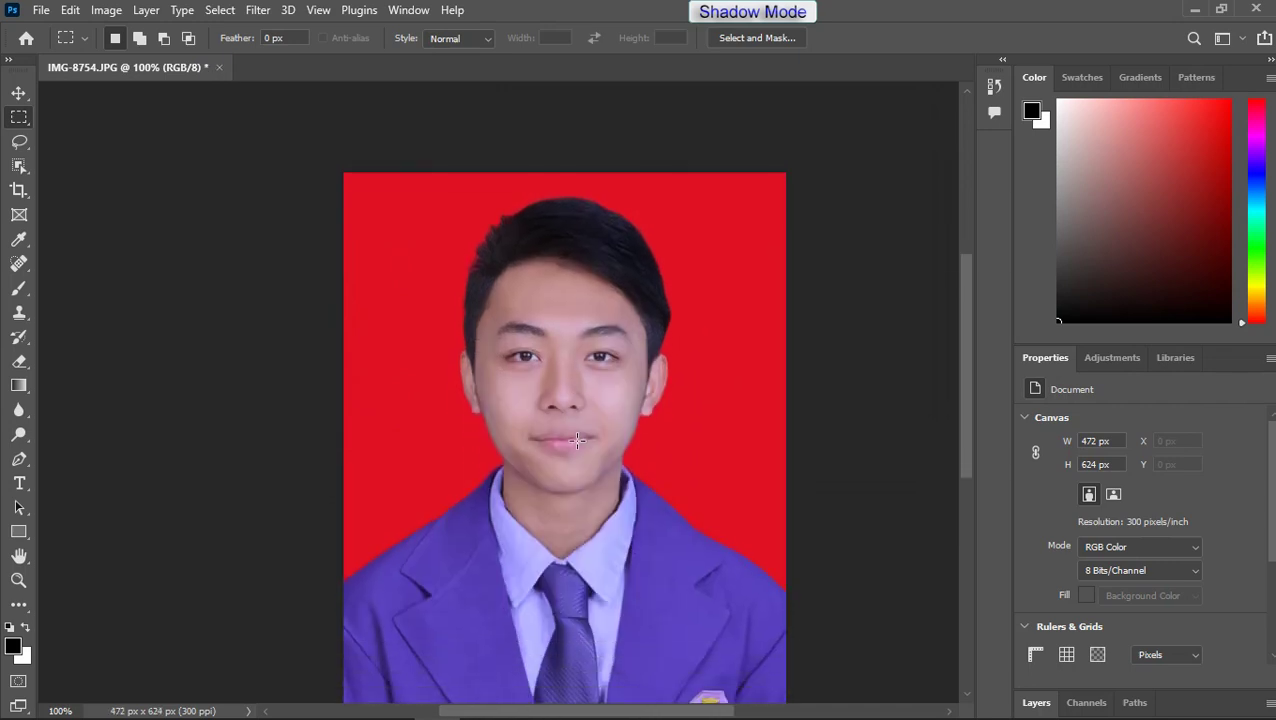
{"action": "left_click", "coordinate": [41, 12]}
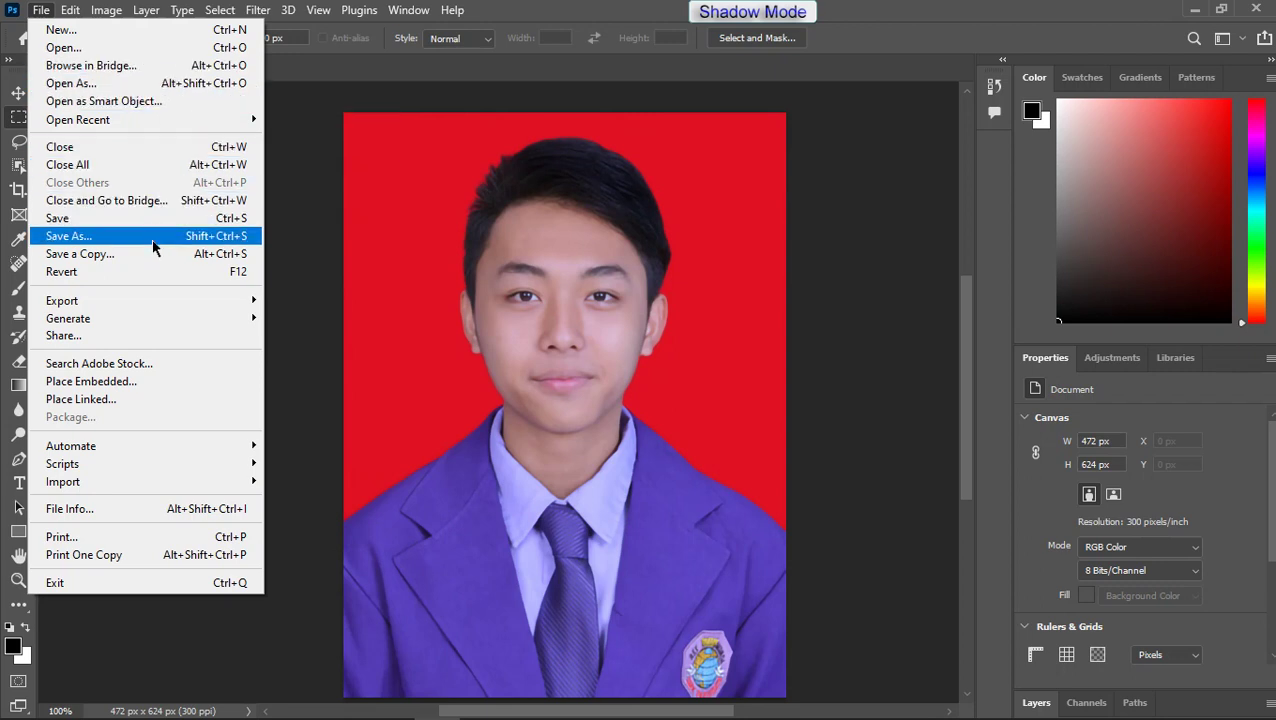
Step: Quick Export the photo as PNG, appending -2 to the IMG-8754 file name, then minimize Photoshop
{"action": "mouse_move", "coordinate": [161, 300]}
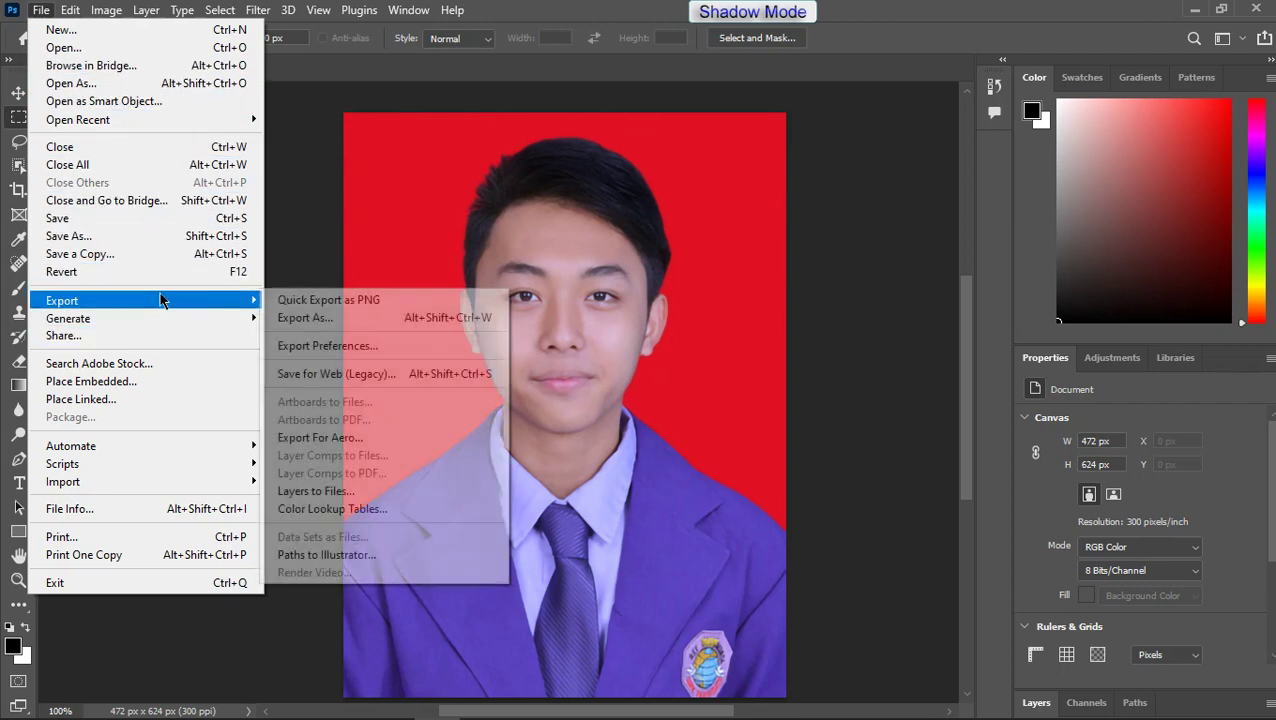
{"action": "left_click", "coordinate": [329, 304]}
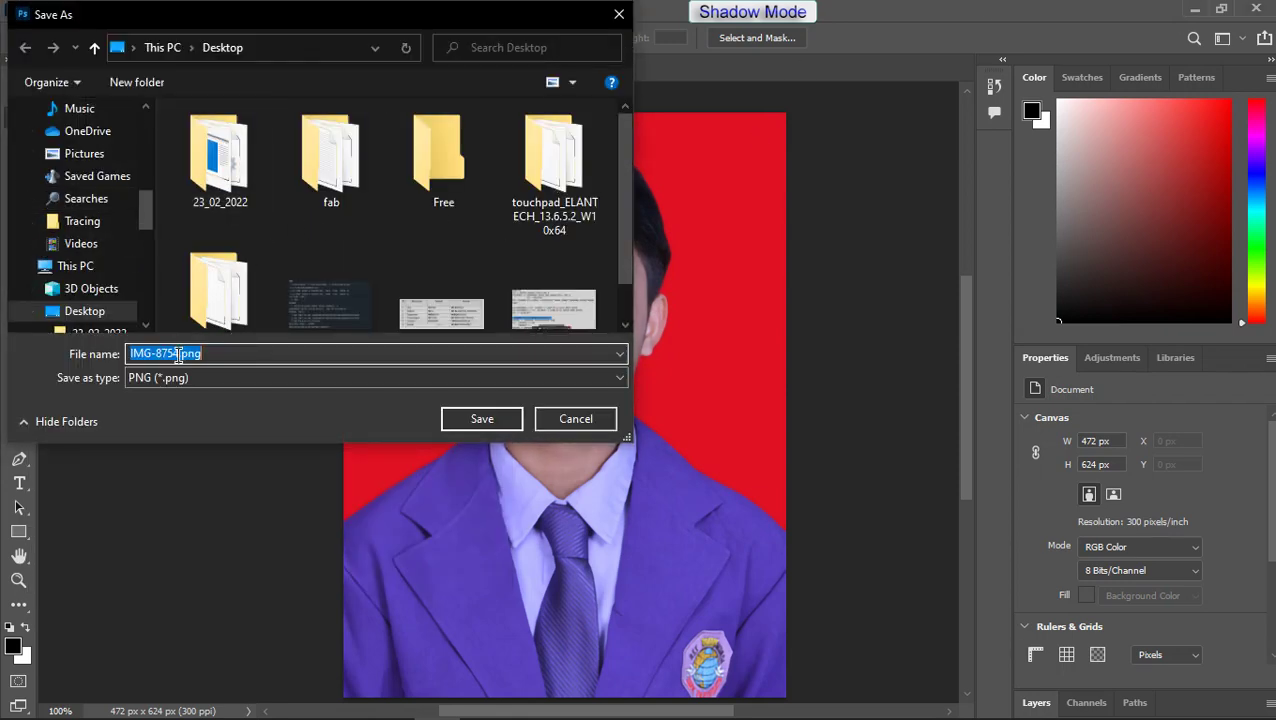
{"action": "key", "text": "Right"}
{"action": "type", "text": "-2"}
{"action": "key", "text": "Return"}
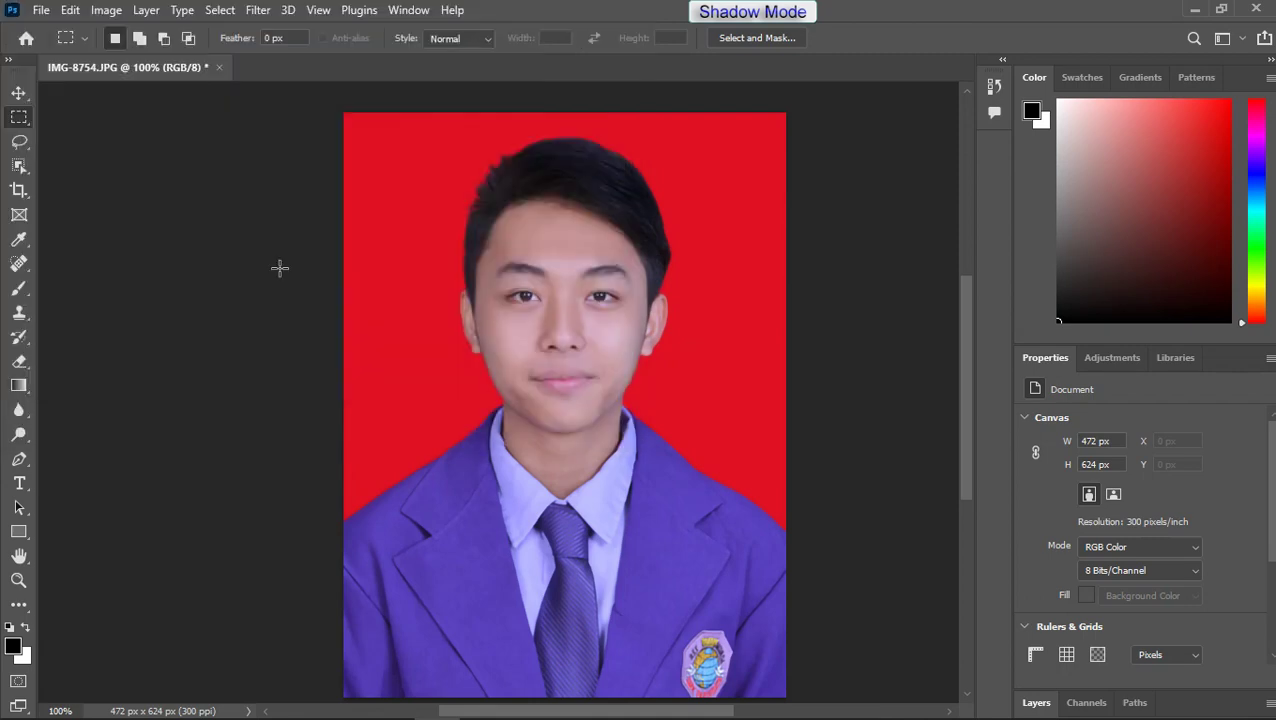
{"action": "left_click", "coordinate": [1193, 8]}
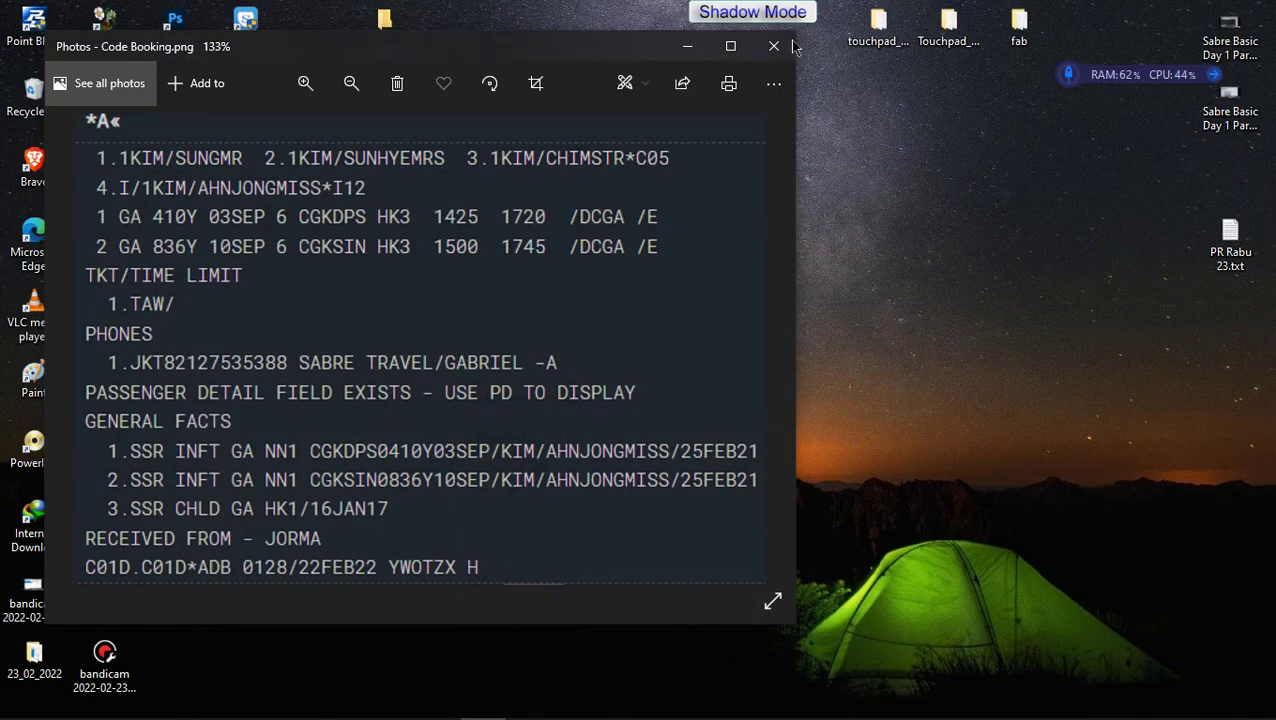
Step: Close the Photos viewer showing Code Booking.png and return to Edge's Gmail tab
{"action": "left_click", "coordinate": [798, 44]}
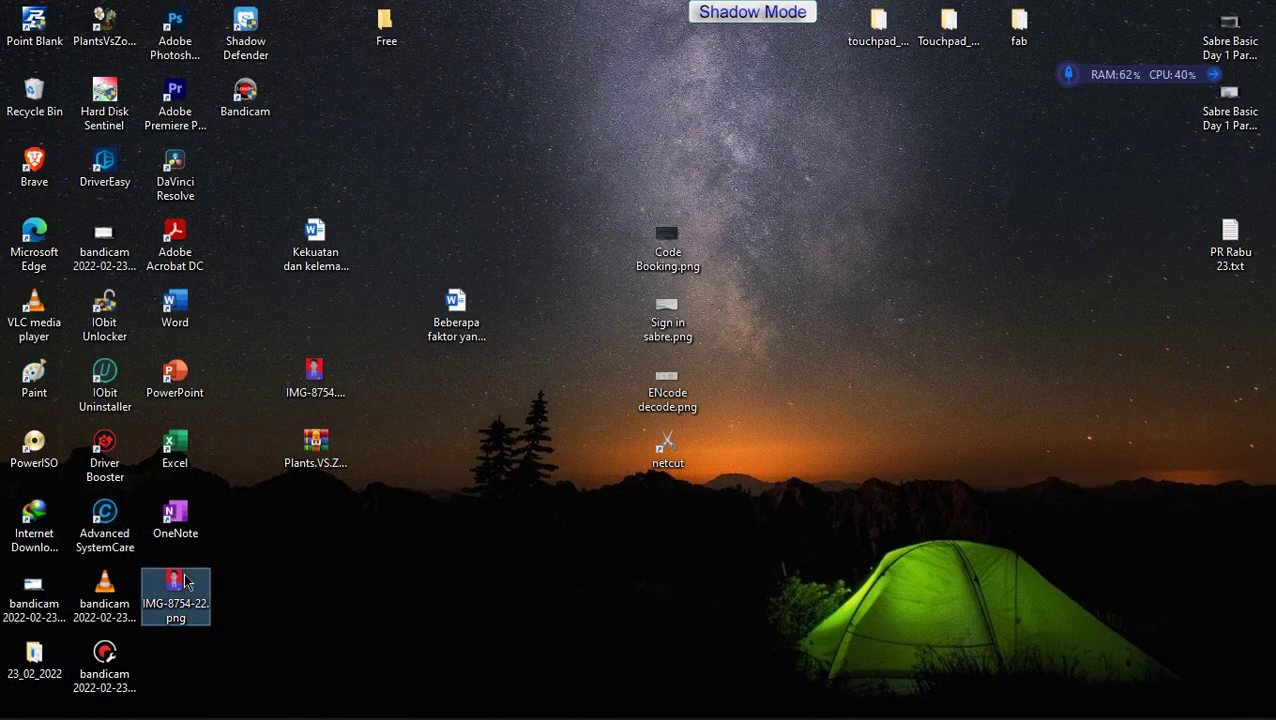
{"action": "mouse_move", "coordinate": [196, 604]}
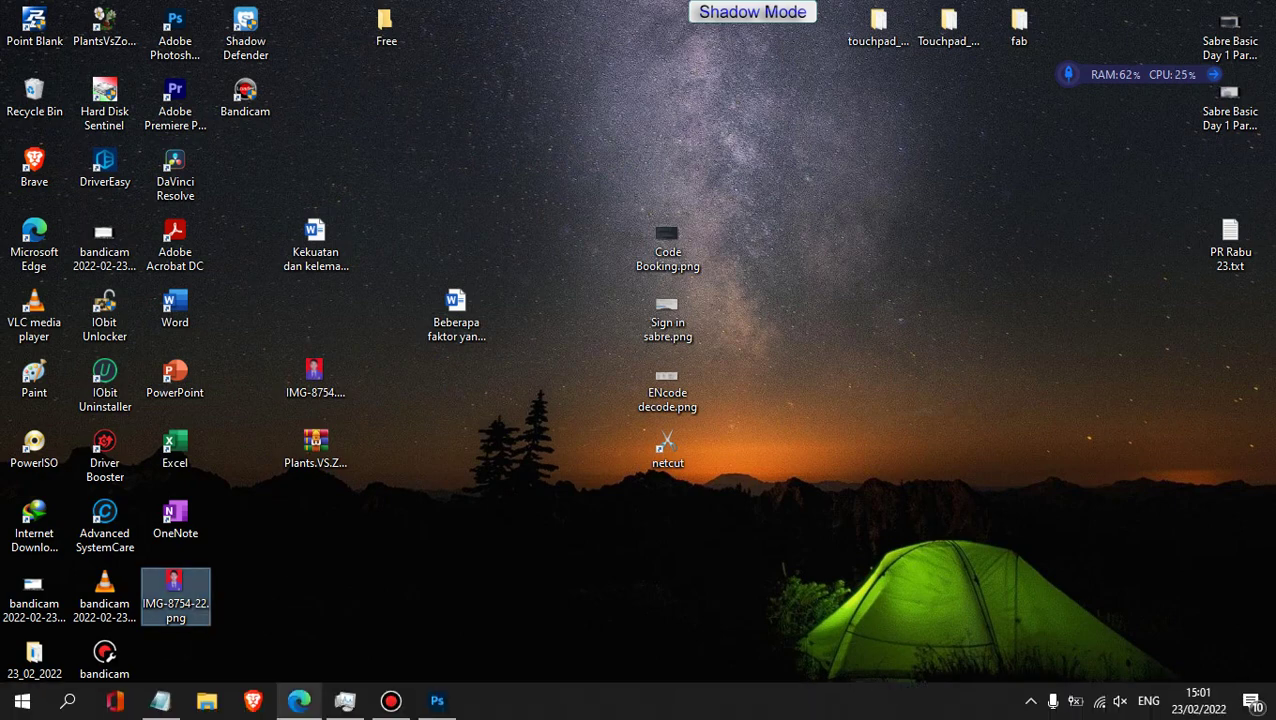
{"action": "left_click", "coordinate": [298, 703]}
{"action": "left_click", "coordinate": [614, 10]}
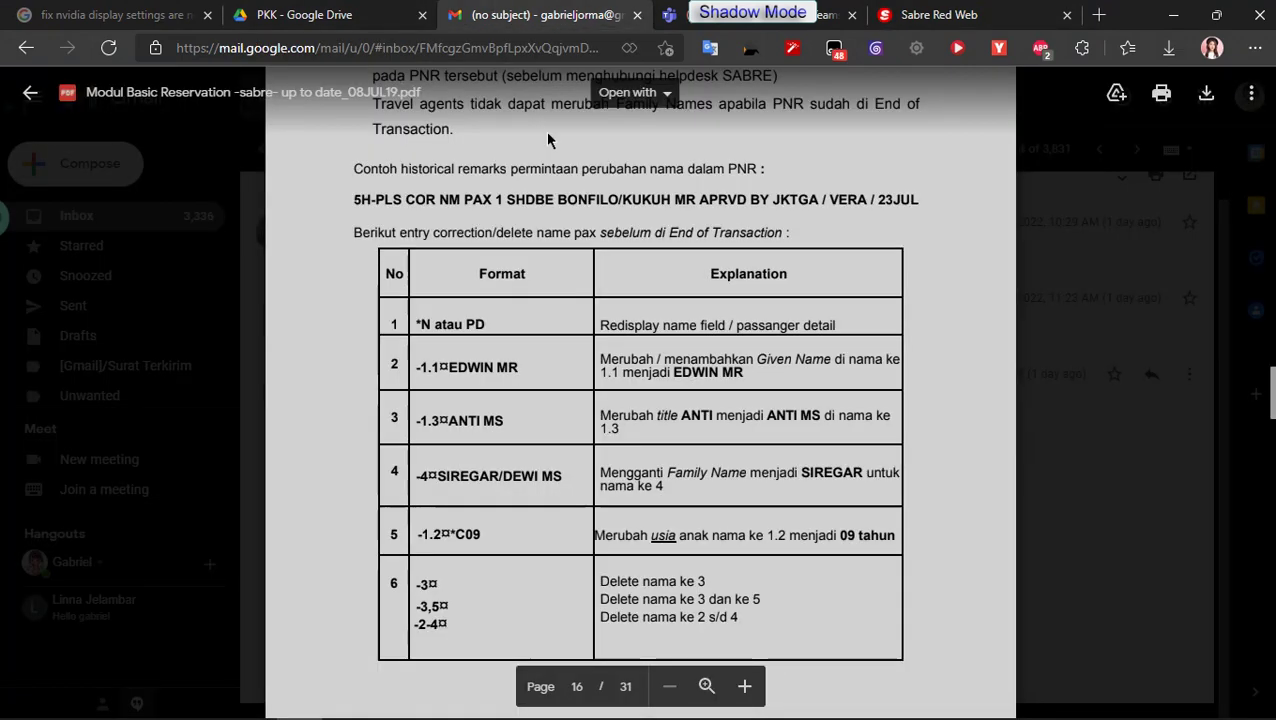
Step: Load Gmail in a new tab via gm, restore the window, and open the Fwd: photo email
{"action": "left_click", "coordinate": [1100, 14]}
{"action": "type", "text": "gm"}
{"action": "key", "text": "Return"}
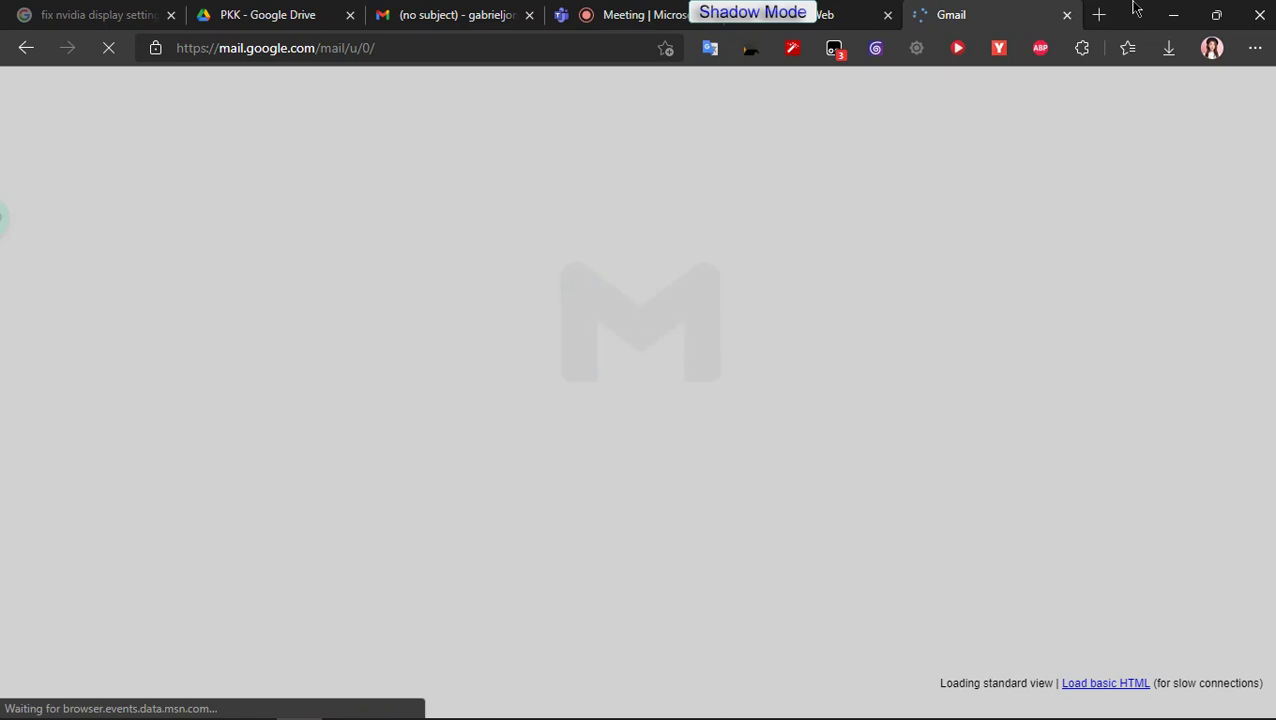
{"action": "left_click_drag", "start_coordinate": [1135, 8], "coordinate": [1116, 47]}
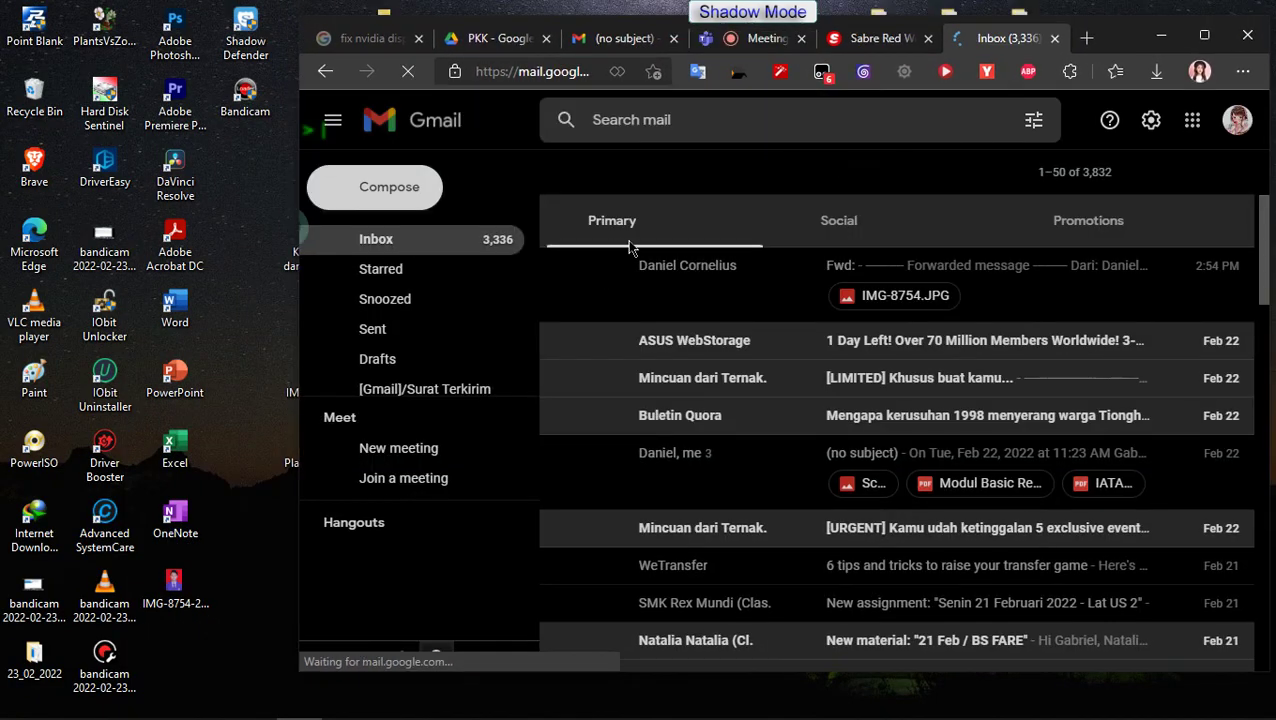
{"action": "left_click", "coordinate": [679, 282]}
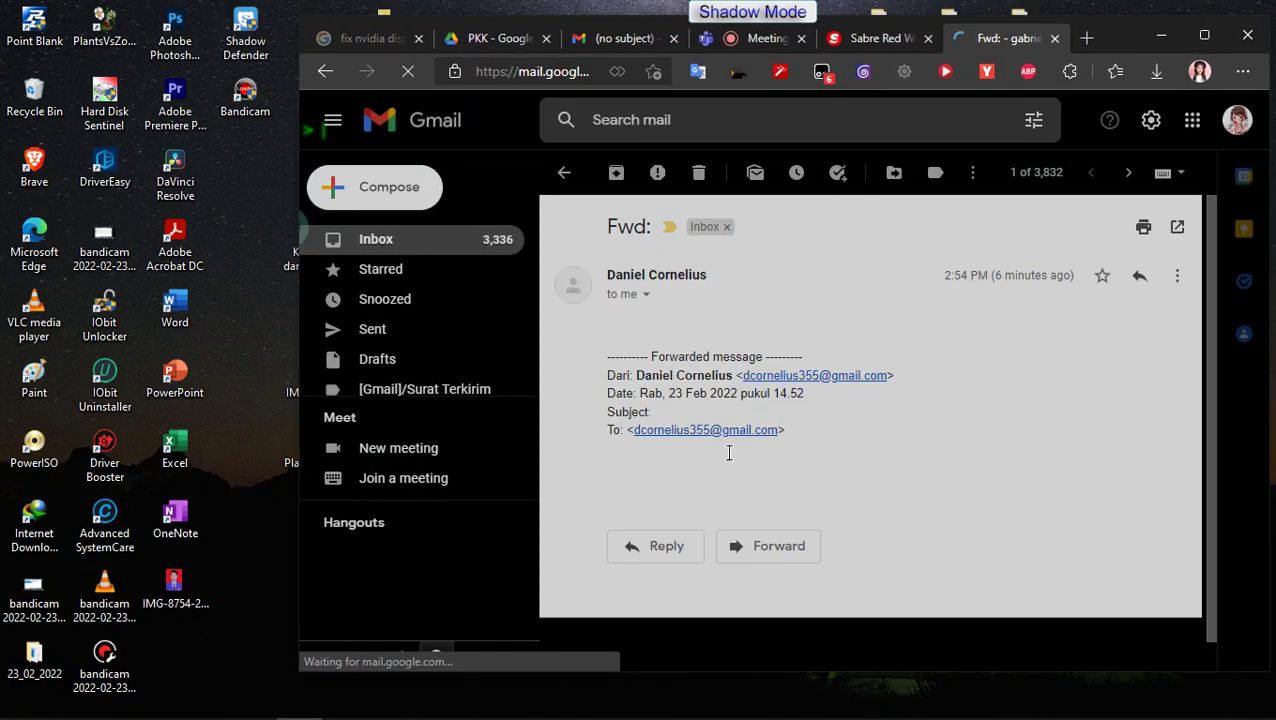
{"action": "scroll", "coordinate": [798, 538], "scroll_direction": "down", "scroll_amount": 2}
{"action": "scroll", "coordinate": [798, 538], "scroll_direction": "down", "scroll_amount": 3}
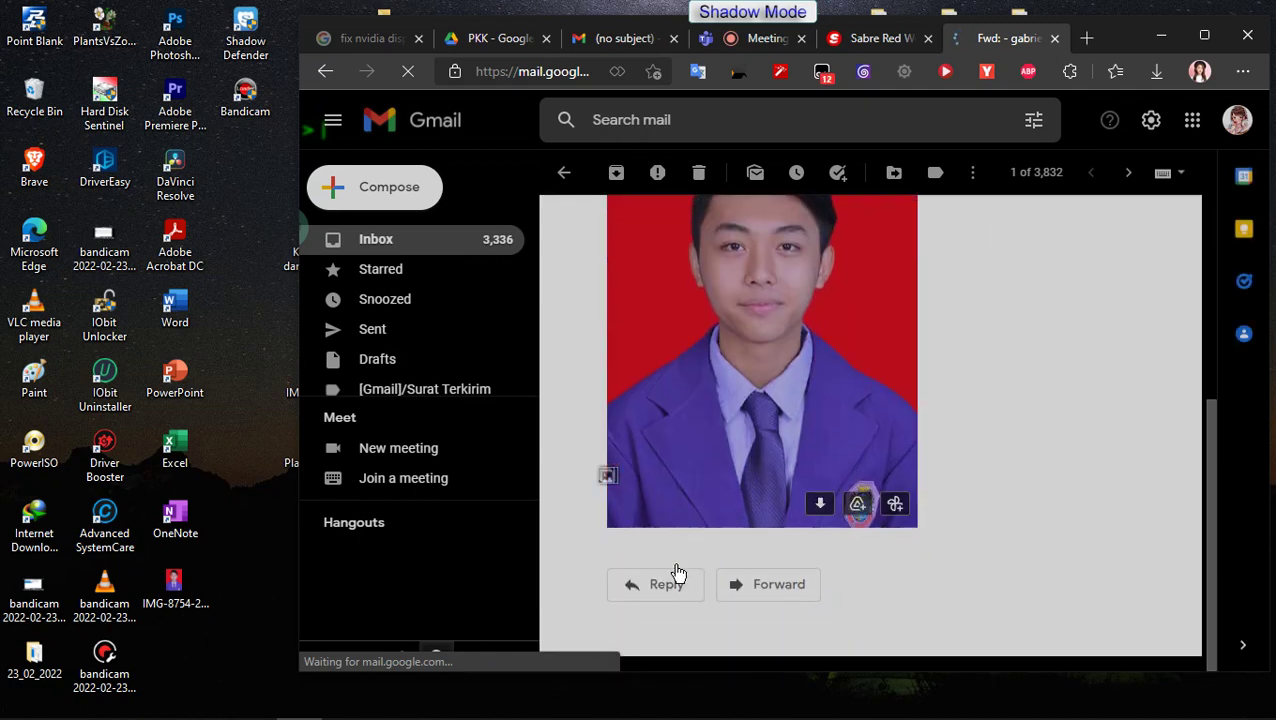
Step: Reply to the forwarded email with IMG-8754-2.png inserted, and send it
{"action": "left_click", "coordinate": [662, 585]}
{"action": "mouse_move", "coordinate": [812, 385]}
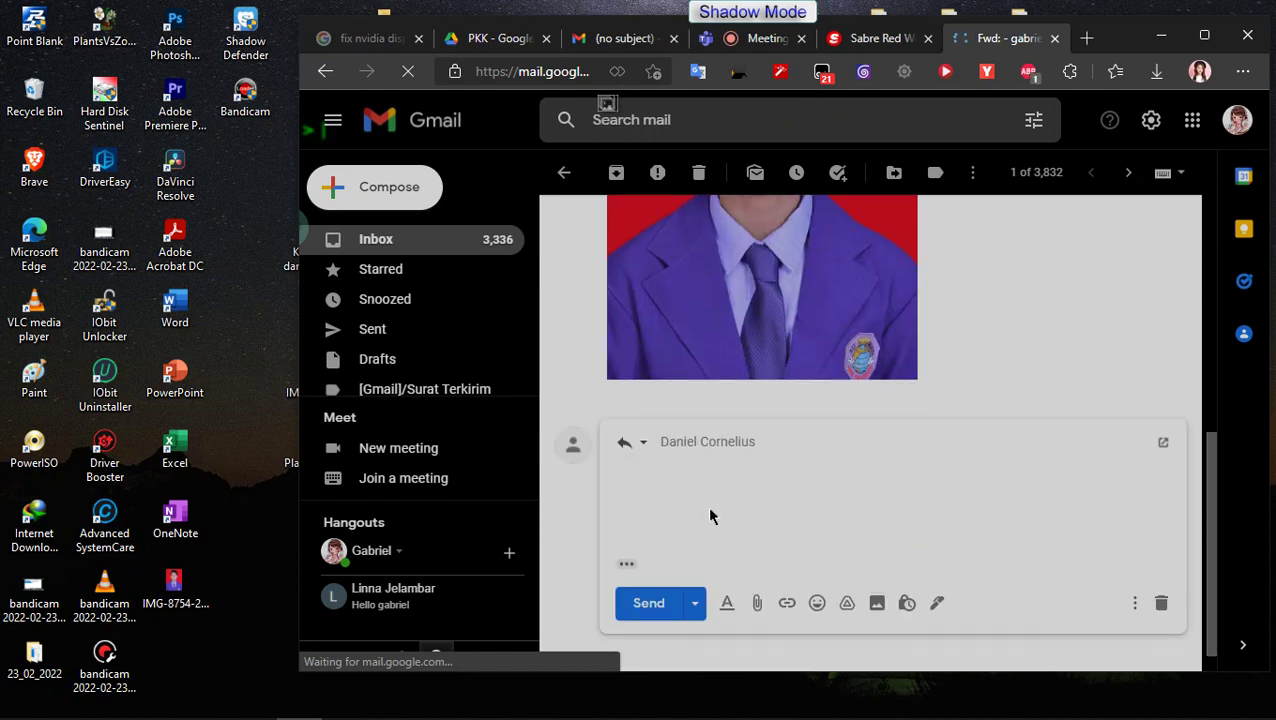
{"action": "left_click_drag", "start_coordinate": [175, 585], "coordinate": [749, 474]}
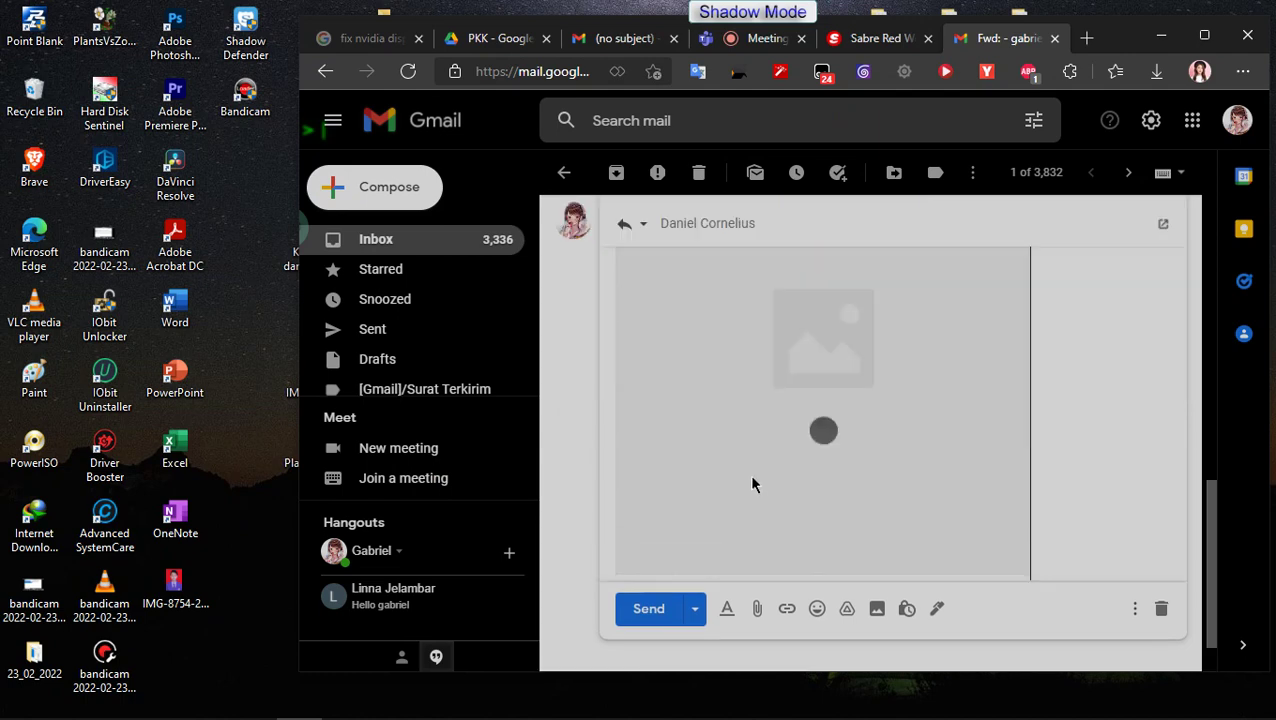
{"action": "left_click", "coordinate": [644, 618]}
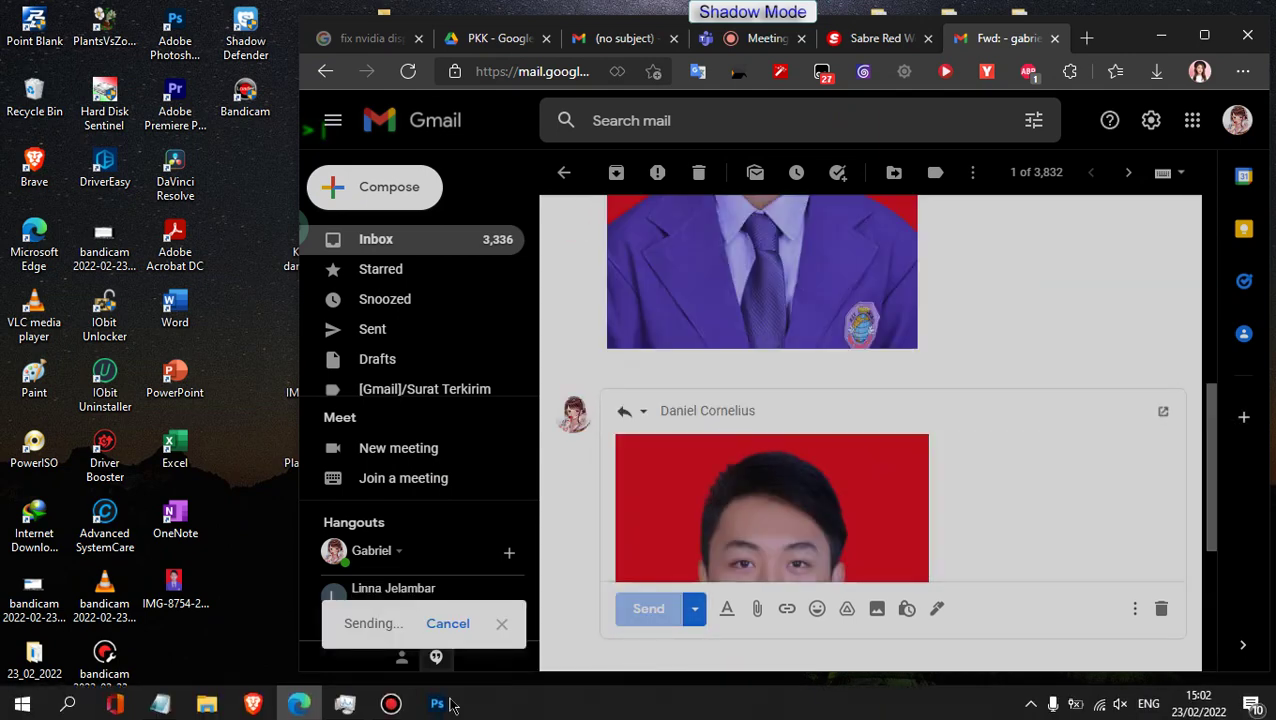
Step: Toggle Photoshop from the taskbar, then launch Task Manager
{"action": "left_click", "coordinate": [436, 703]}
{"action": "left_click", "coordinate": [436, 703]}
{"action": "mouse_move", "coordinate": [390, 702]}
{"action": "left_click", "coordinate": [345, 702]}
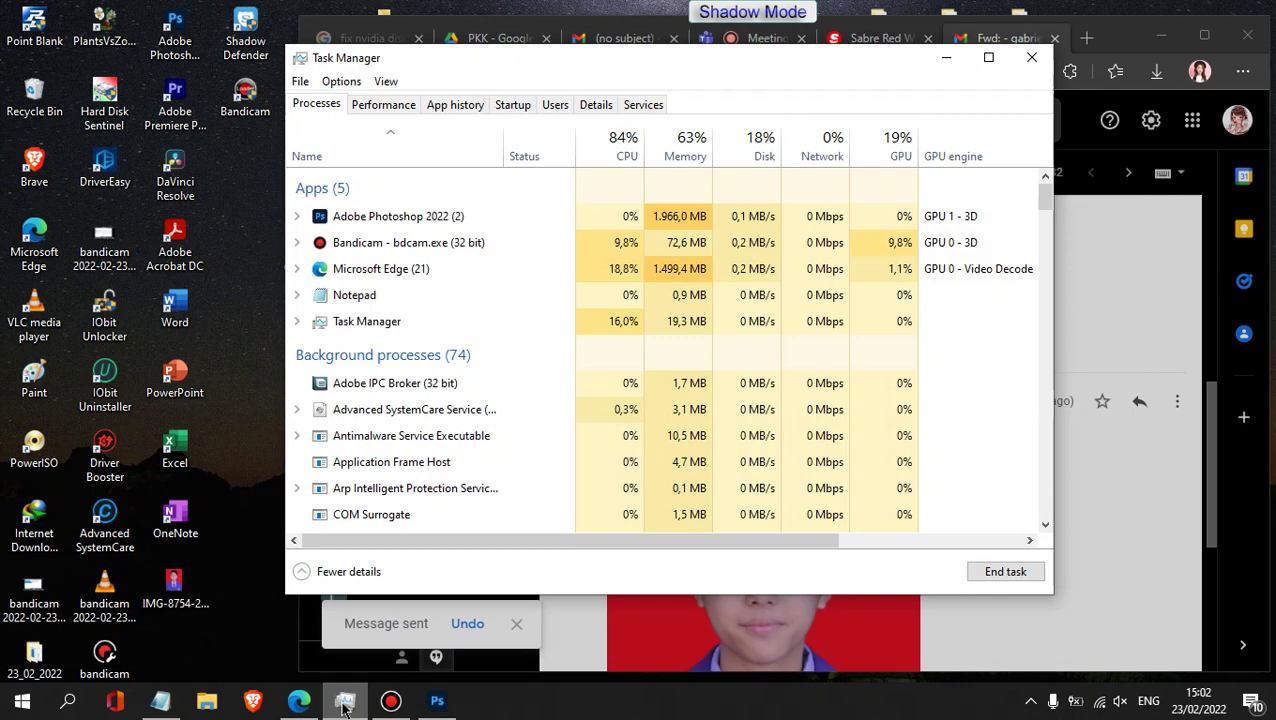
Step: Check GPU 0 usage on Task Manager's Performance tab, then bring the Gmail thread back to front
{"action": "left_click", "coordinate": [392, 110]}
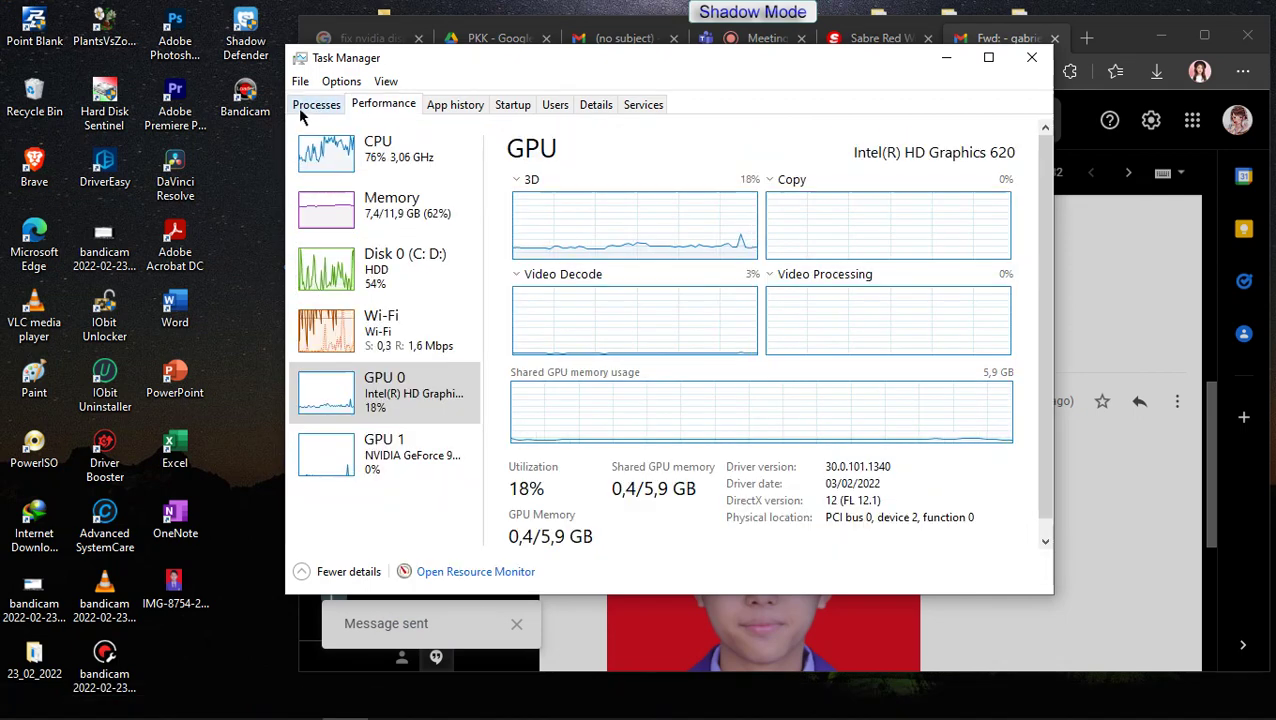
{"action": "left_click", "coordinate": [305, 108]}
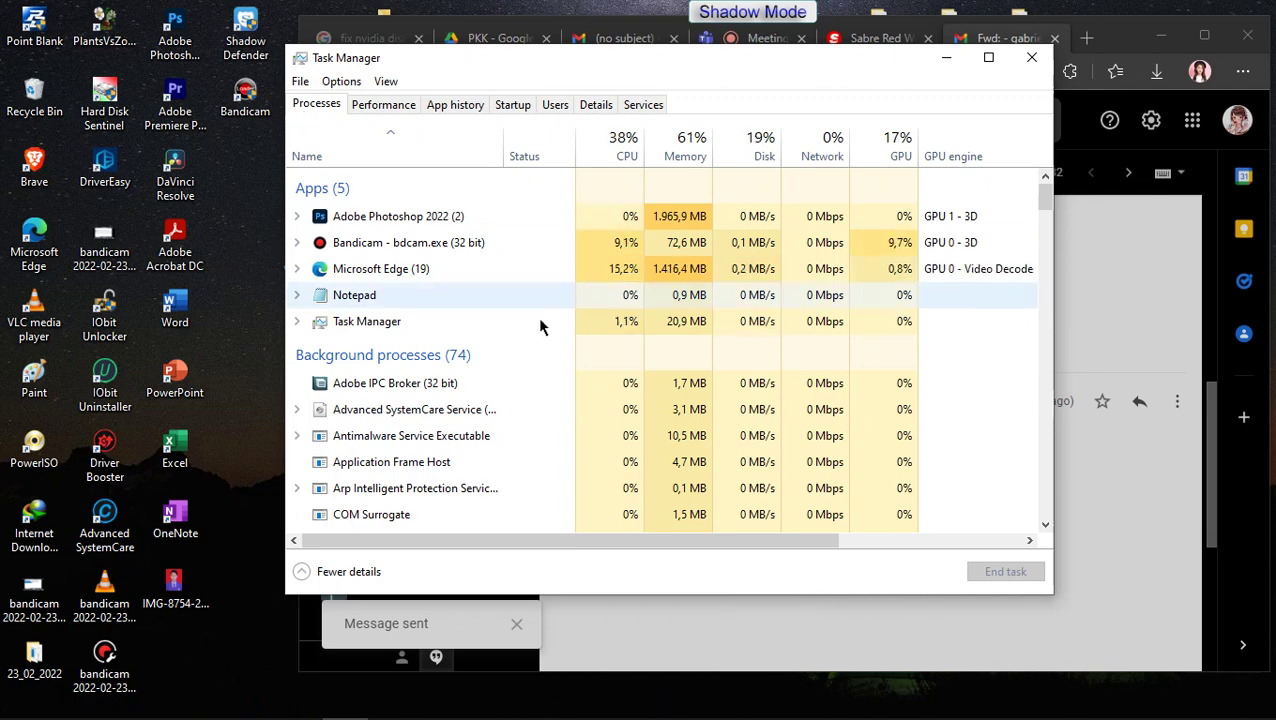
{"action": "left_click", "coordinate": [1095, 190]}
{"action": "scroll", "coordinate": [1085, 330], "scroll_direction": "down", "scroll_amount": 4}
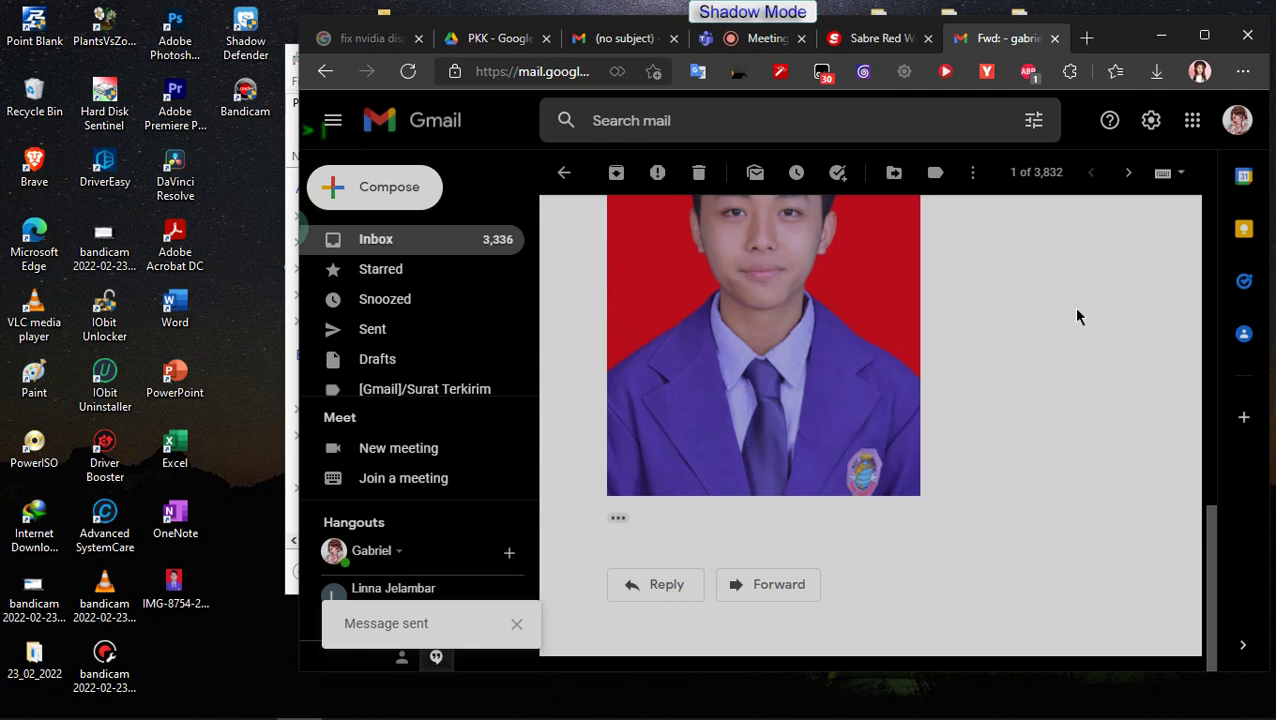
Step: Maximize the browser and close the Fwd photo email tab, leaving the reservation PDF at page 16
{"action": "scroll", "coordinate": [980, 340], "scroll_direction": "up", "scroll_amount": 8}
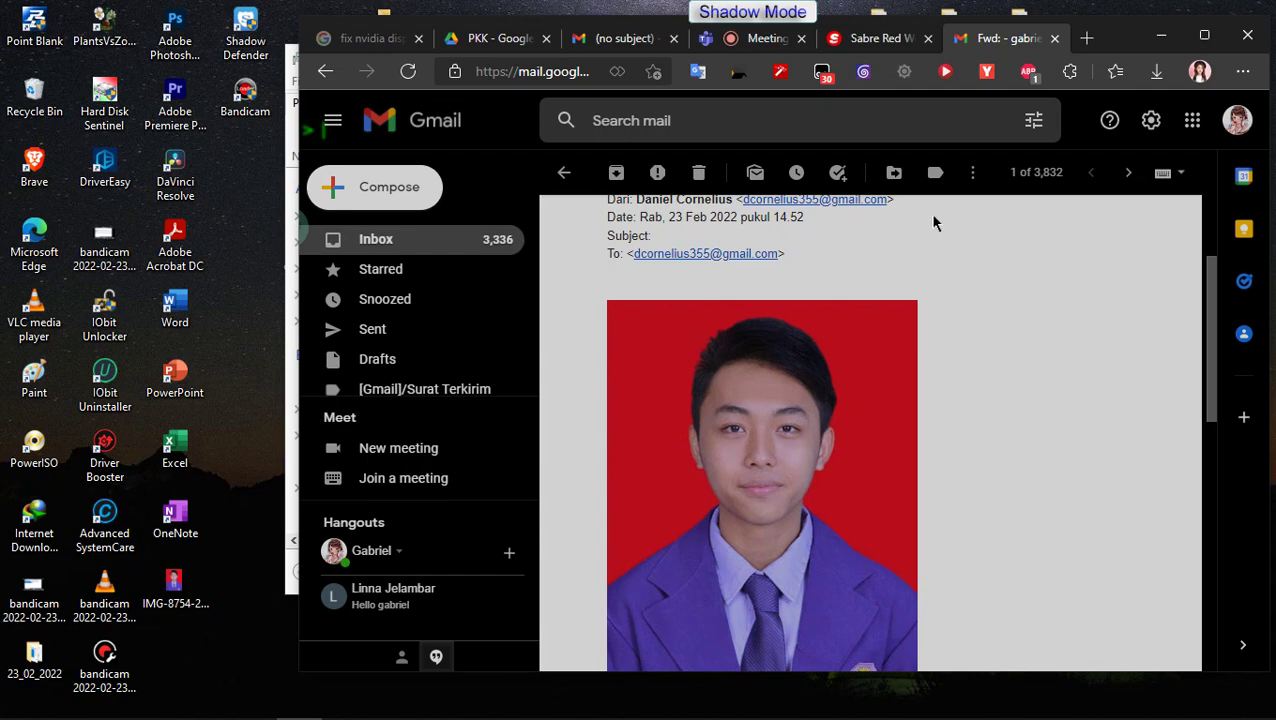
{"action": "double_click", "coordinate": [1128, 42]}
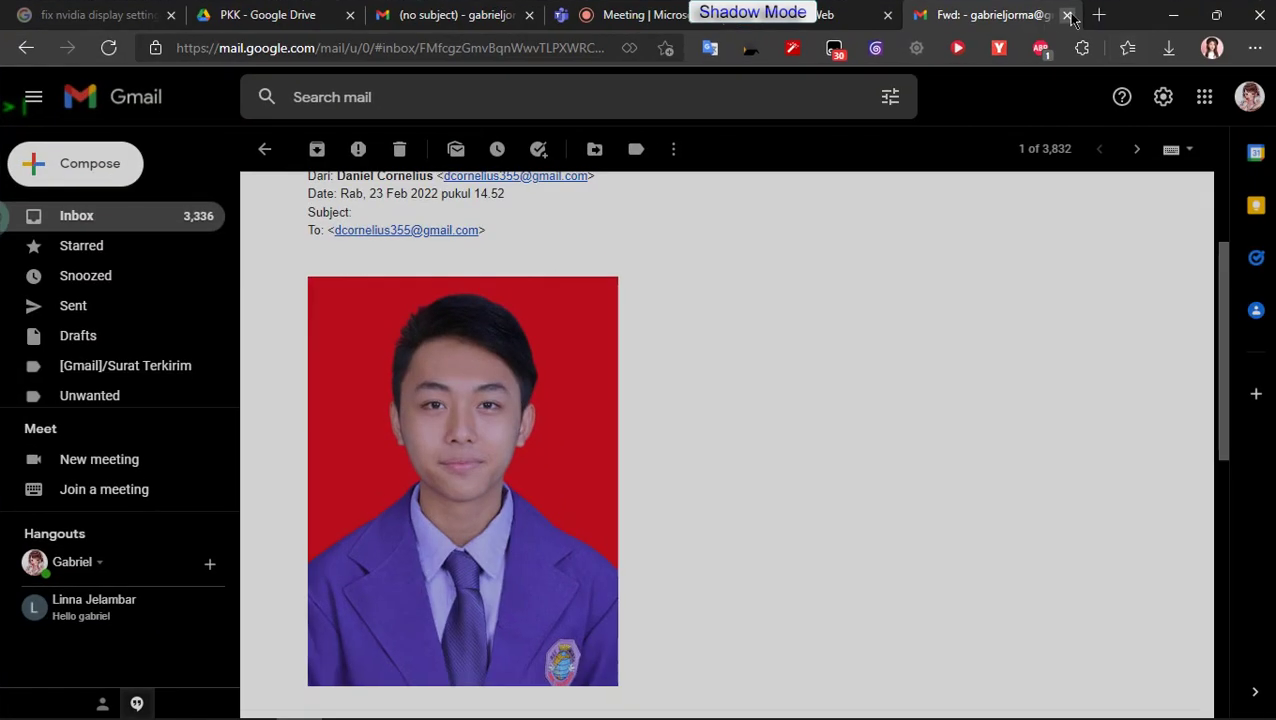
{"action": "left_click", "coordinate": [1066, 16]}
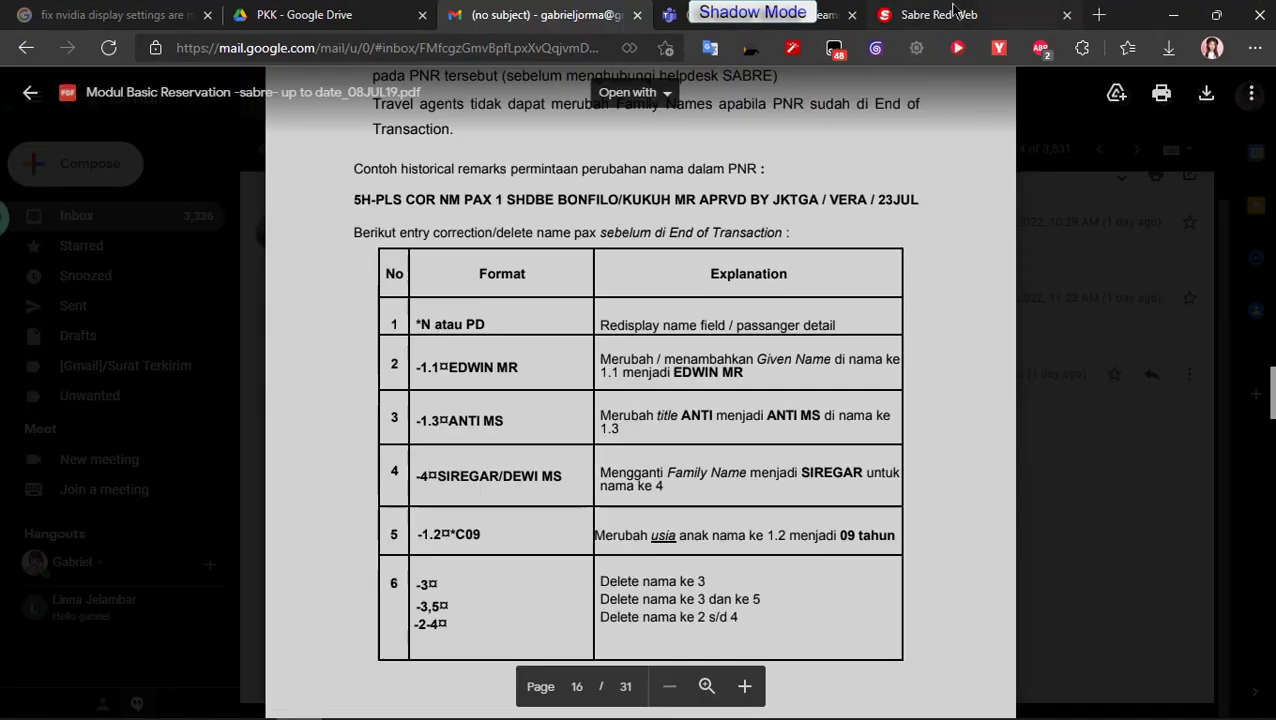
Step: Switch to the Sabre Red Web tab, where an S02 Error reports the line address in use
{"action": "left_click", "coordinate": [953, 14]}
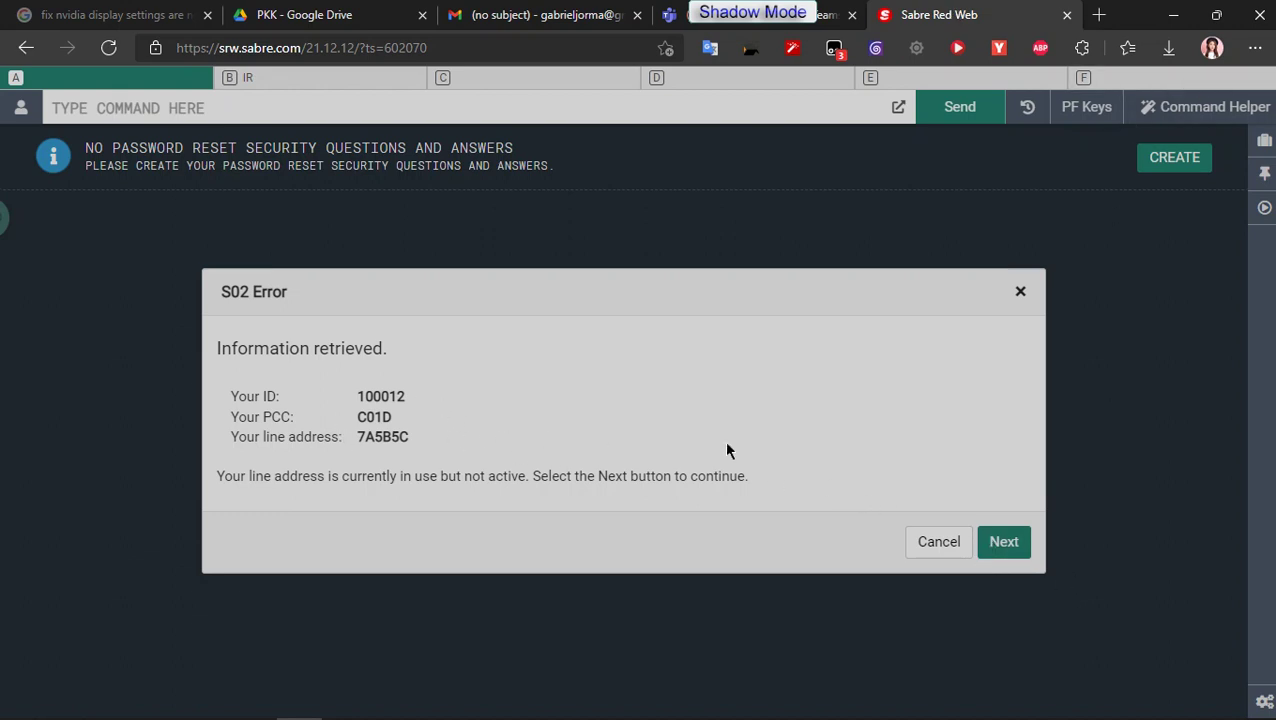
Step: Clear the inactive line address from the S02 Error, follow the Teams meeting, then open a blank tab
{"action": "left_click", "coordinate": [1014, 541]}
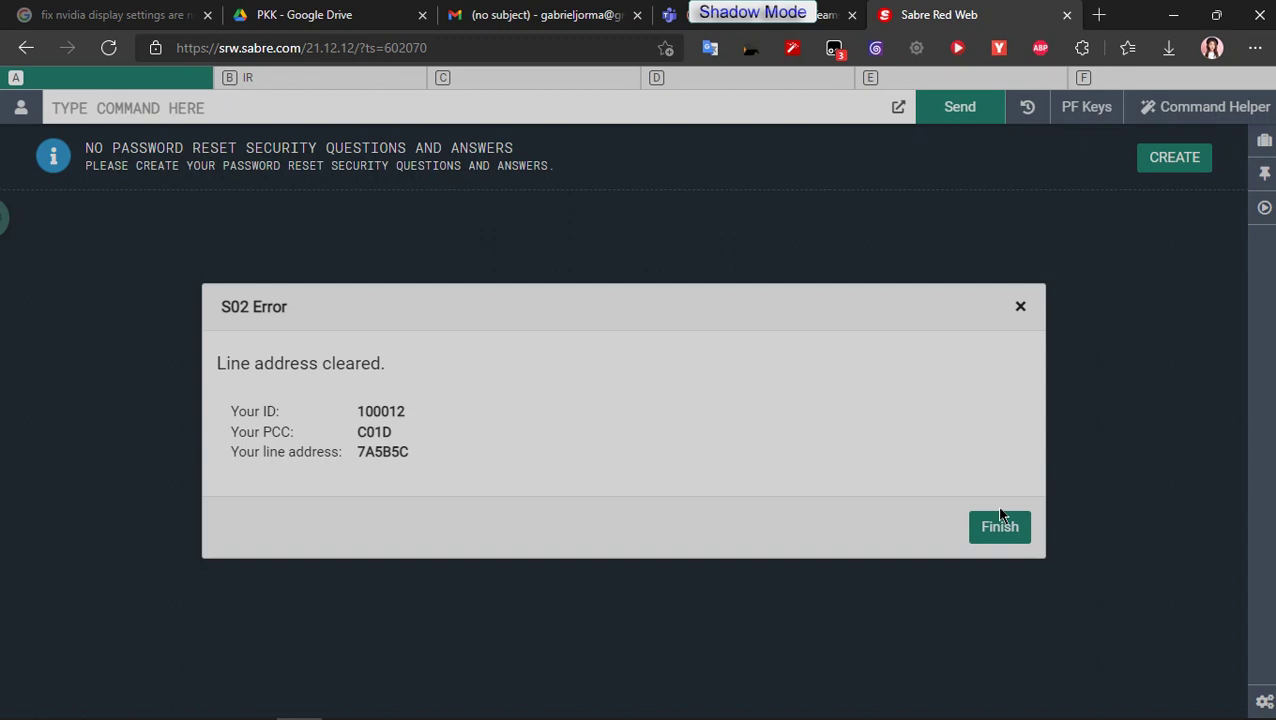
{"action": "left_click", "coordinate": [860, 8]}
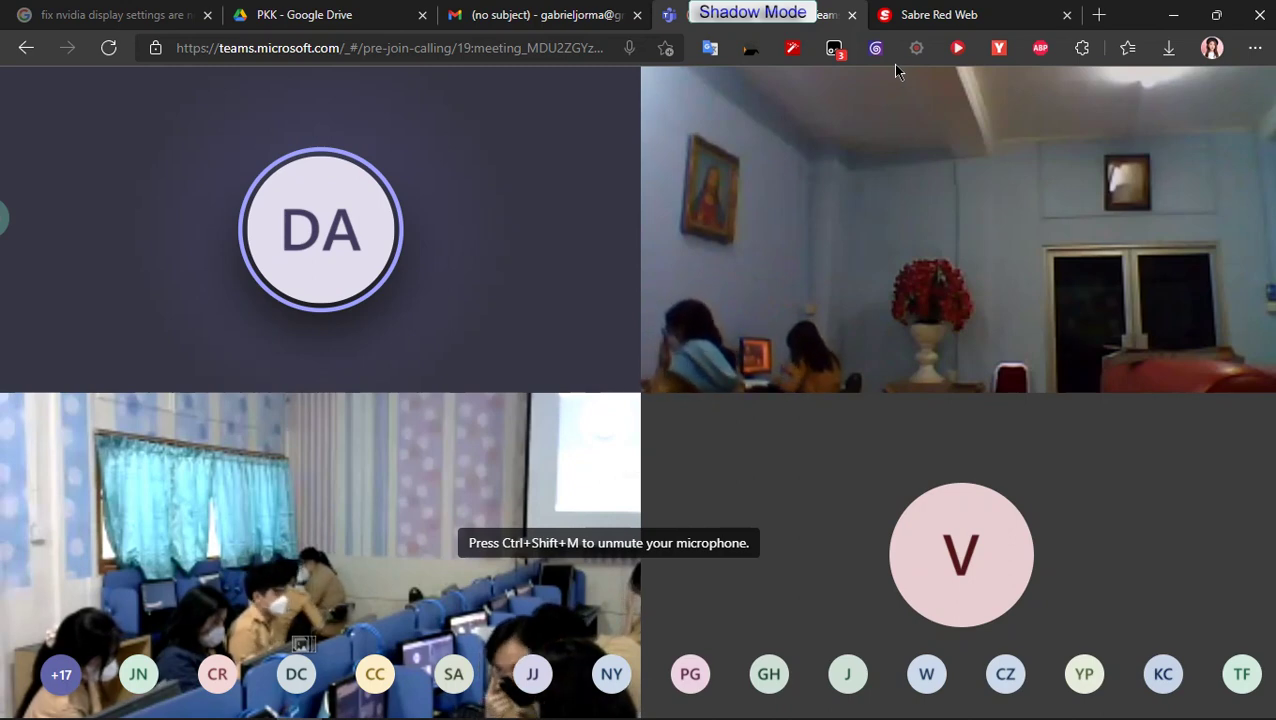
{"action": "key", "text": "ctrl+t"}
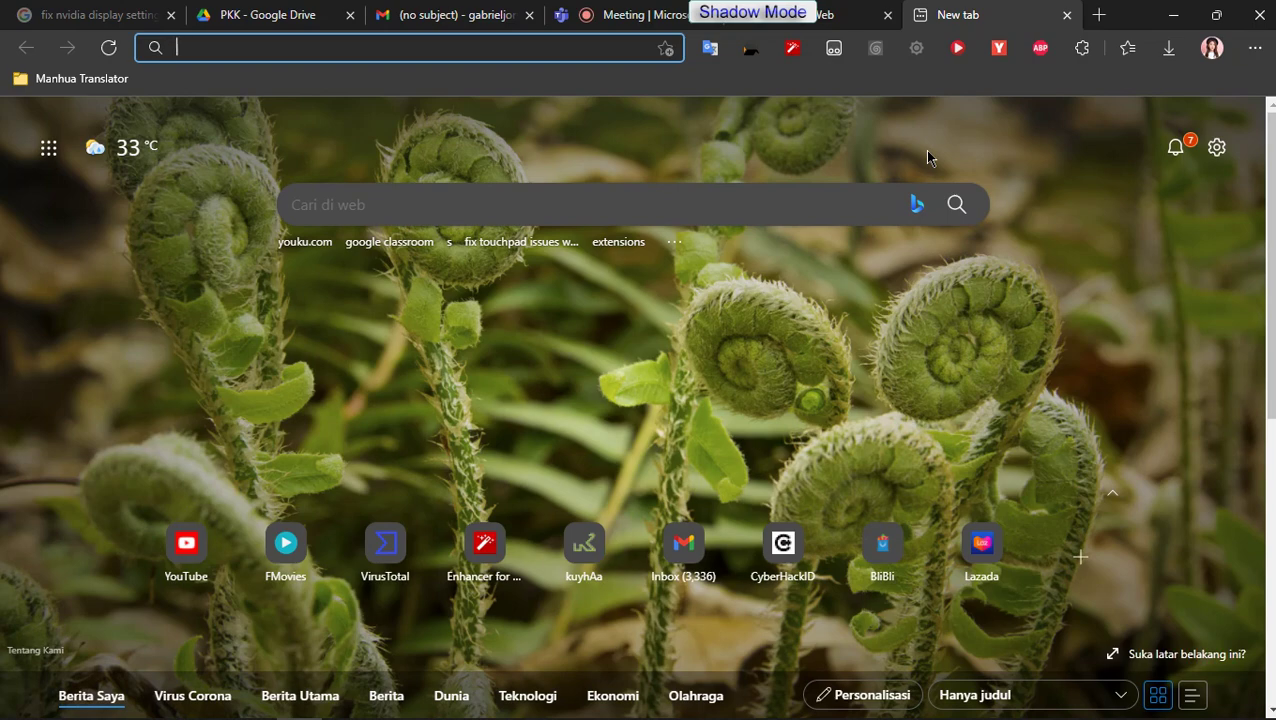
Step: Search Google for 'ltmpt' and open the 'snmptn ltmpt' result
{"action": "type", "text": "ltmpt"}
{"action": "key", "text": "Return"}
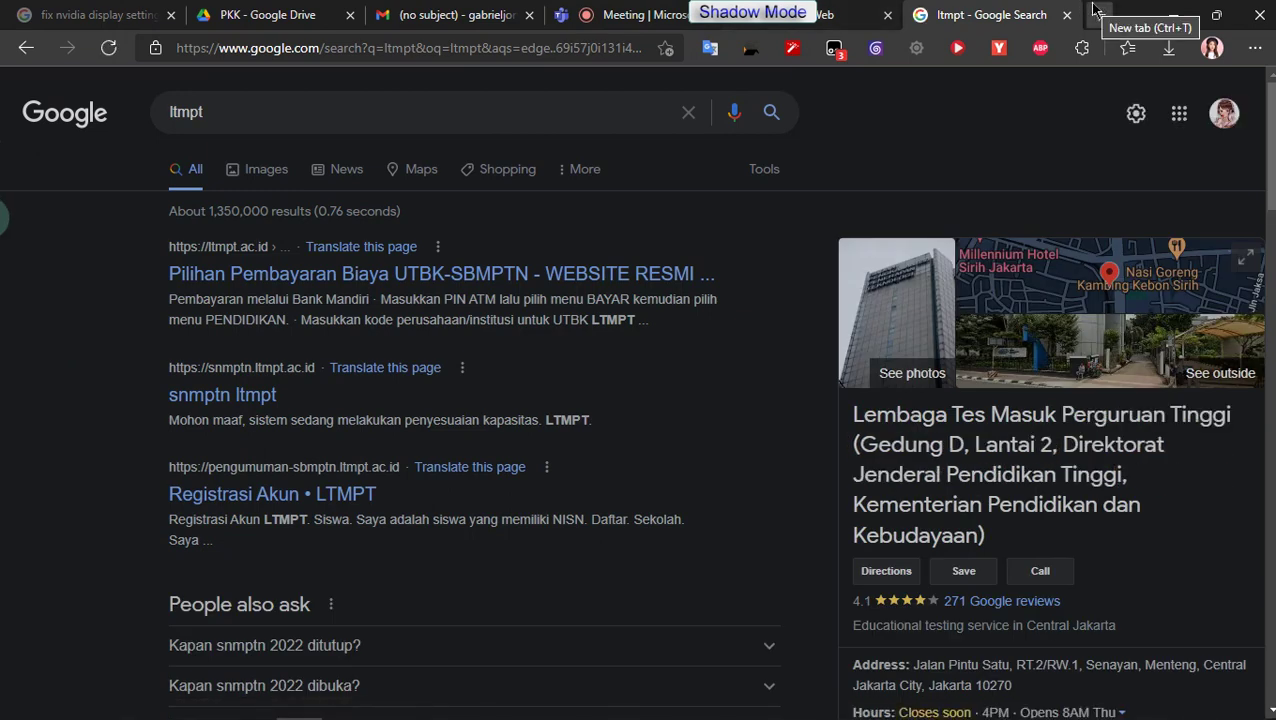
{"action": "left_click", "coordinate": [213, 406]}
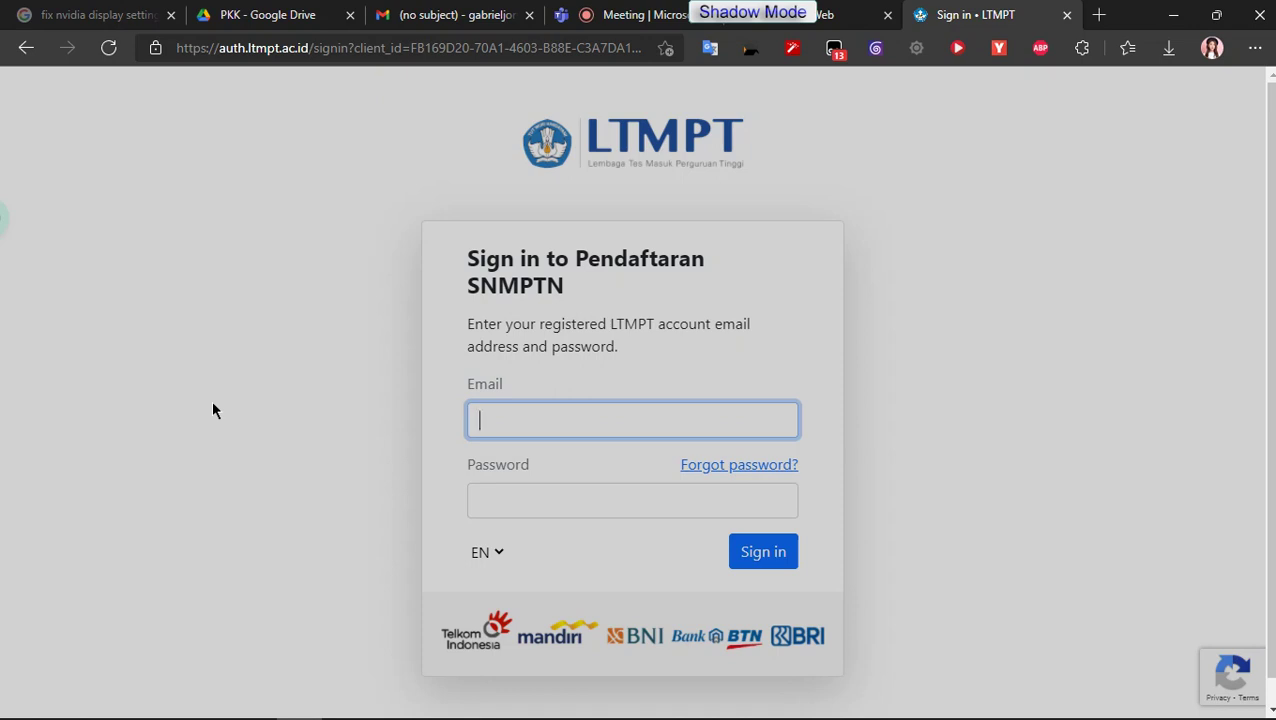
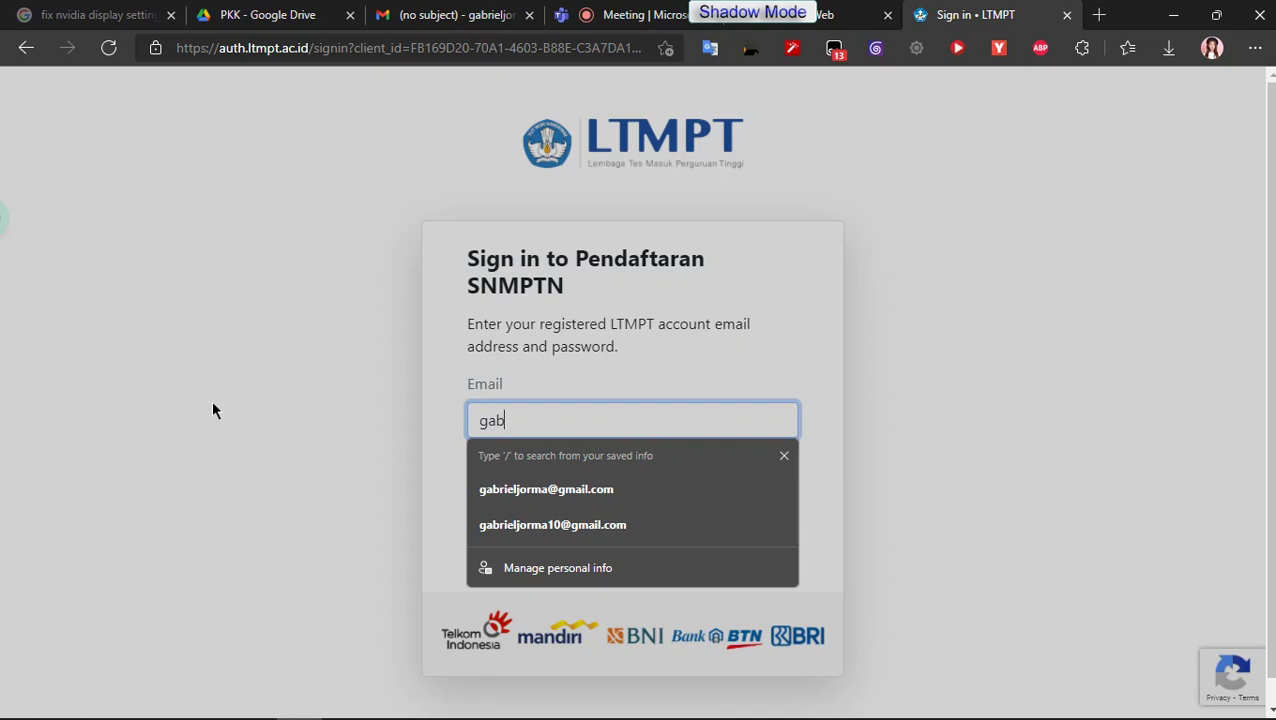
Step: Sign in to the SNMPTN portal with the account e-mail and password
{"action": "key", "text": "Tab"}
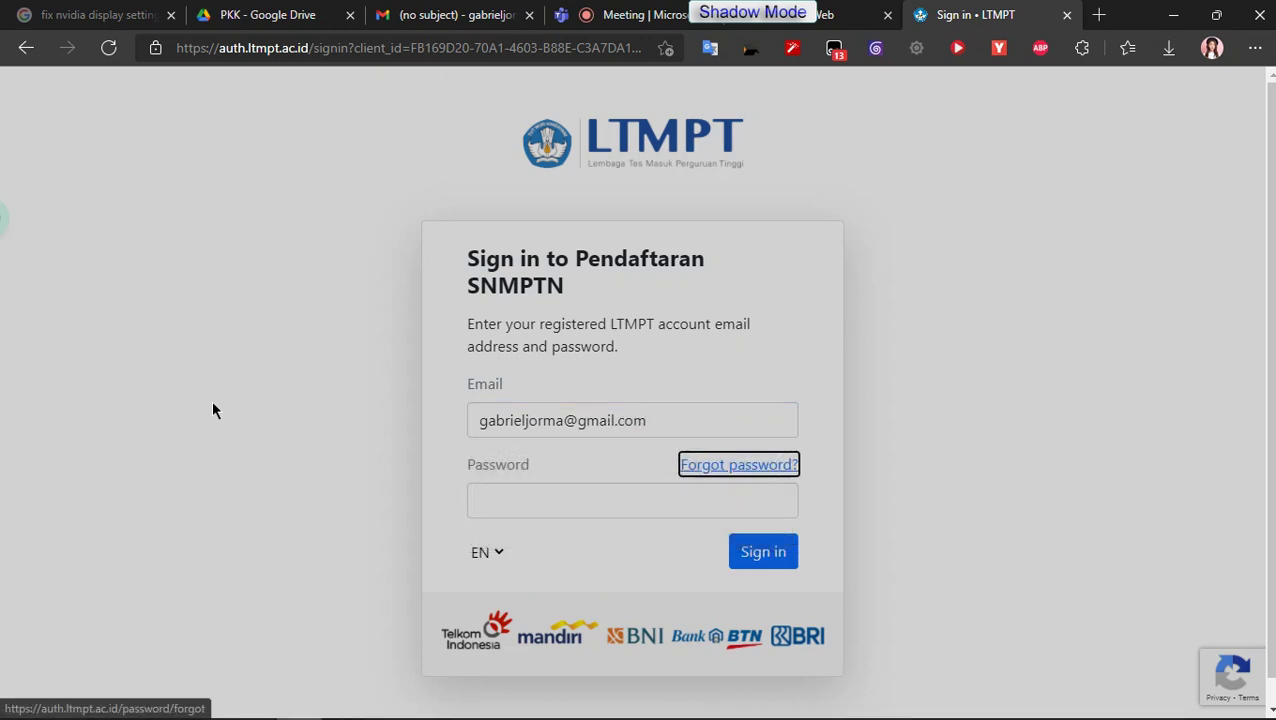
{"action": "left_click", "coordinate": [552, 496]}
{"action": "type", "text": "•••••••"}
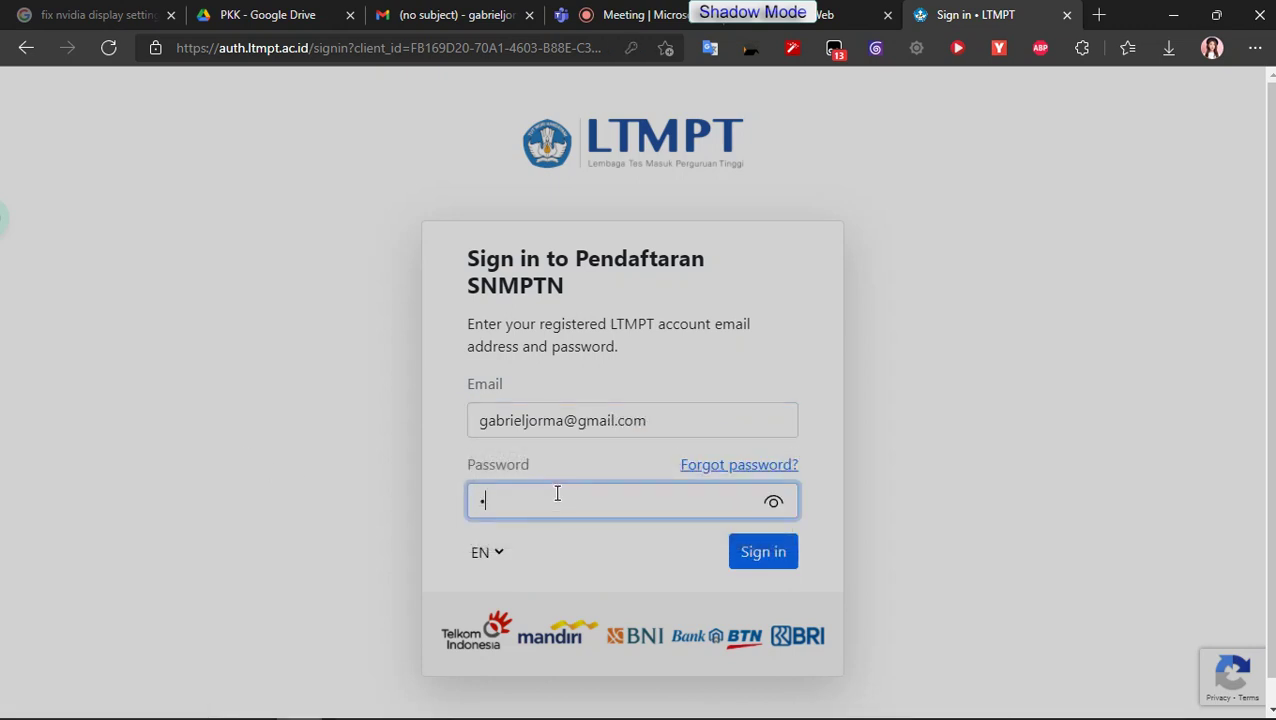
{"action": "type", "text": "••••"}
{"action": "key", "text": "Return"}
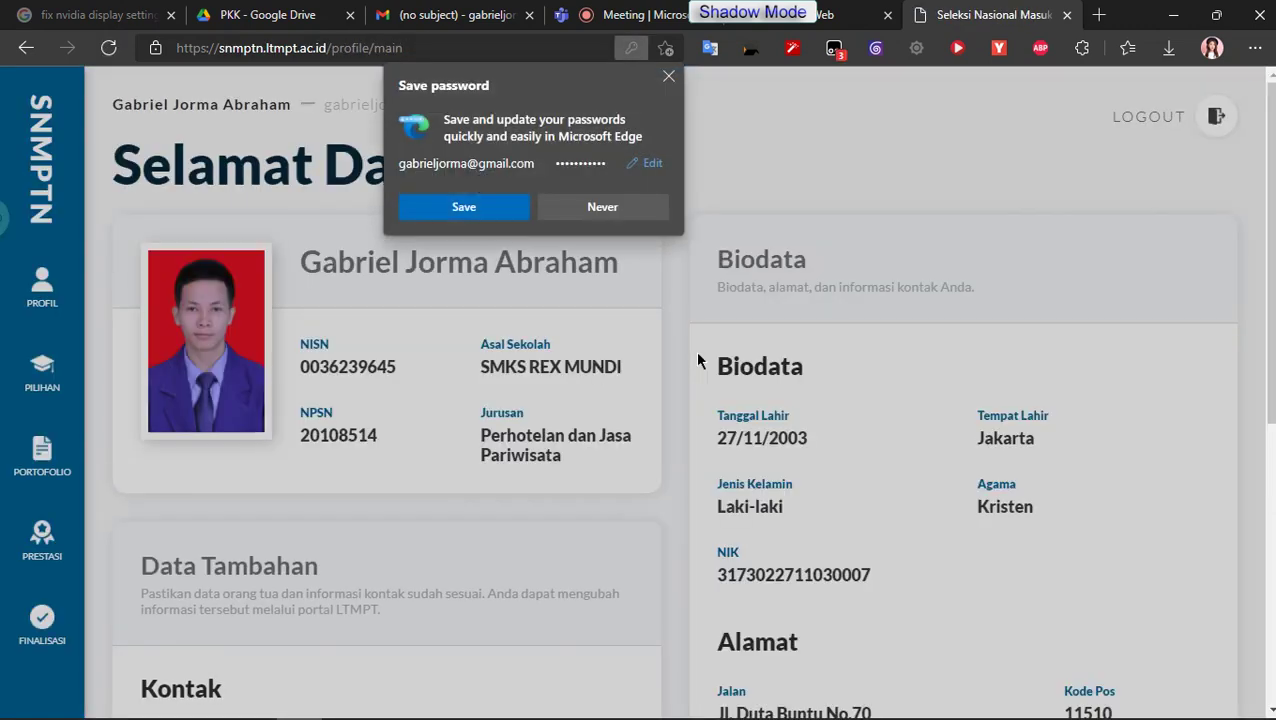
Step: Let the browser save the login and glance at the meeting's shared screen
{"action": "scroll", "coordinate": [191, 460], "scroll_direction": "down", "scroll_amount": 5}
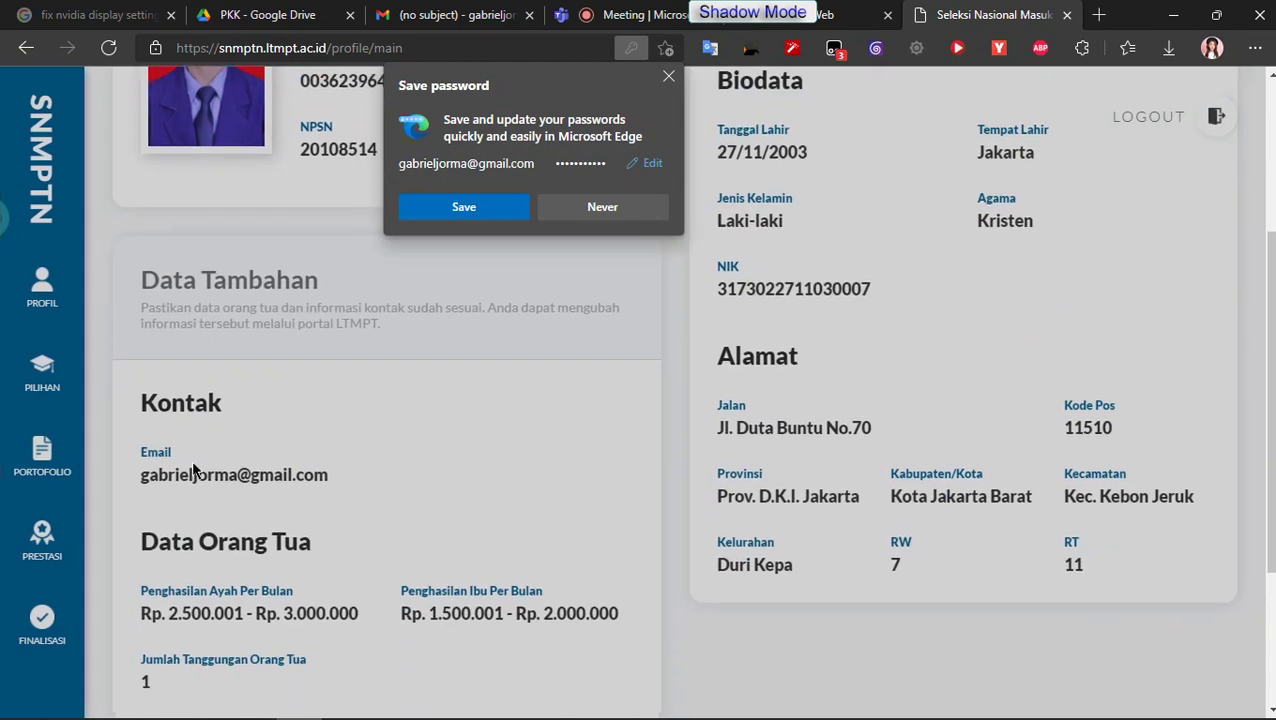
{"action": "left_click", "coordinate": [506, 208]}
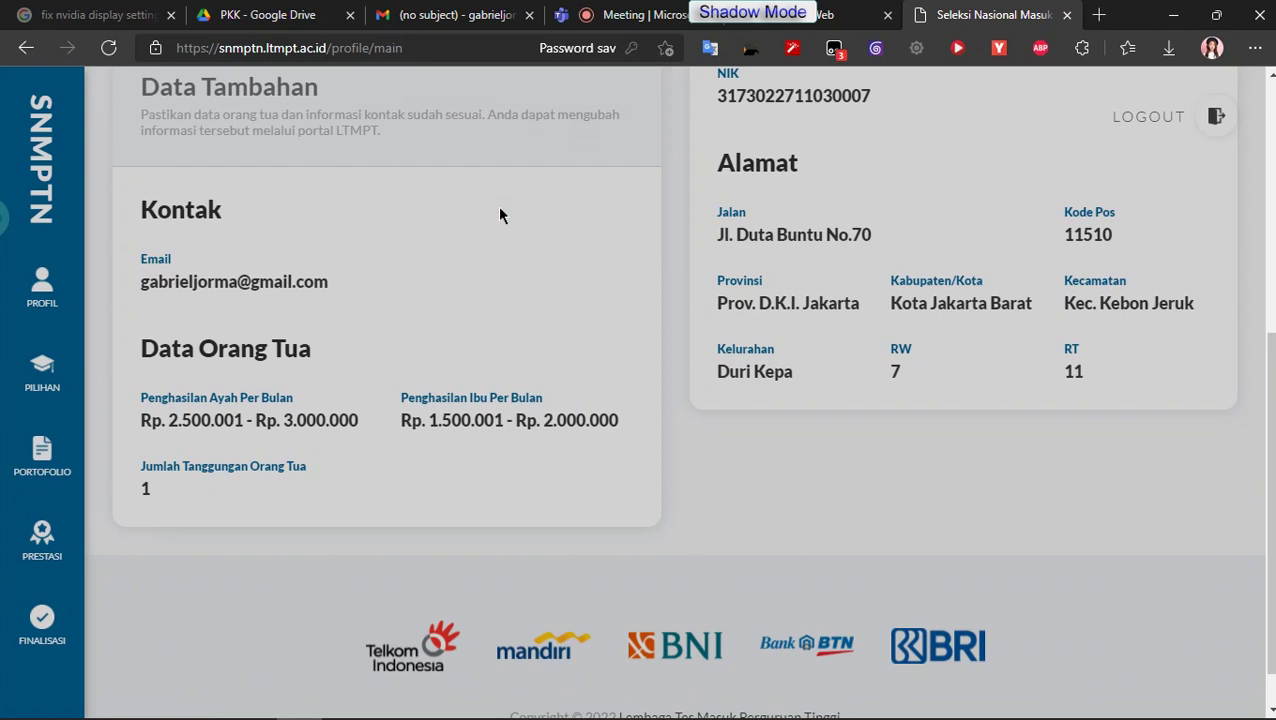
{"action": "left_click", "coordinate": [619, 12]}
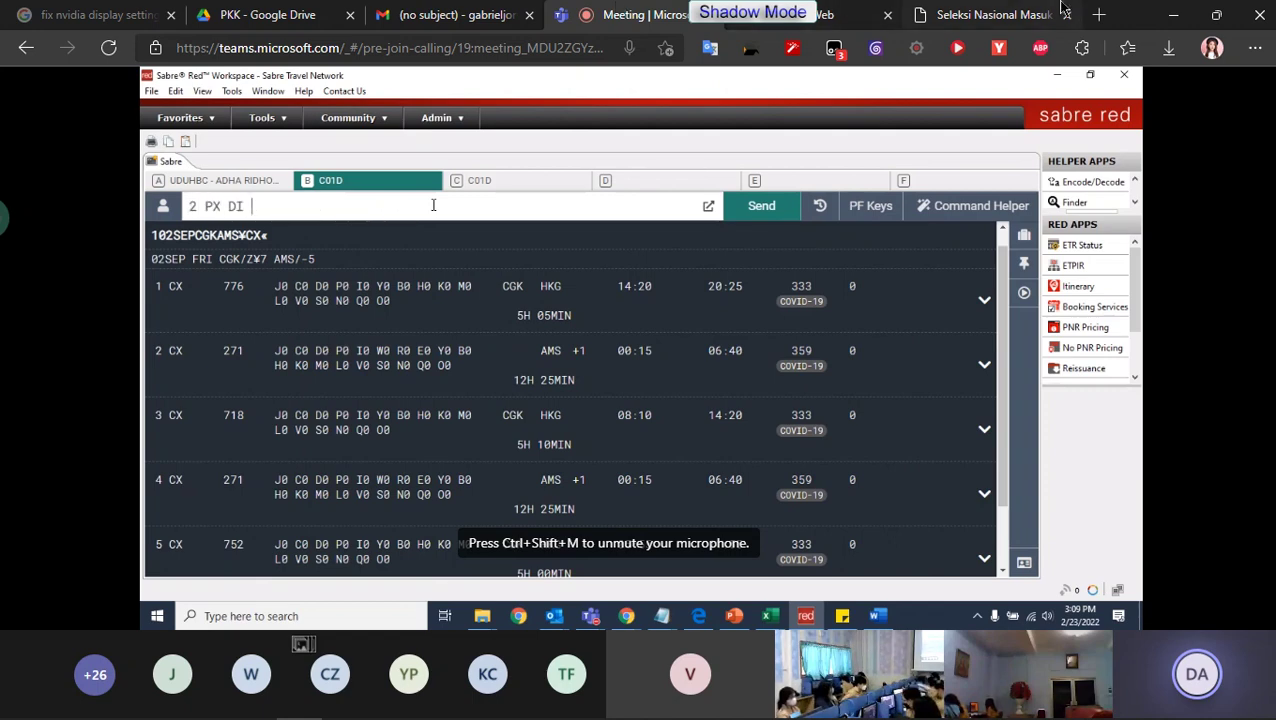
{"action": "left_click", "coordinate": [1060, 10]}
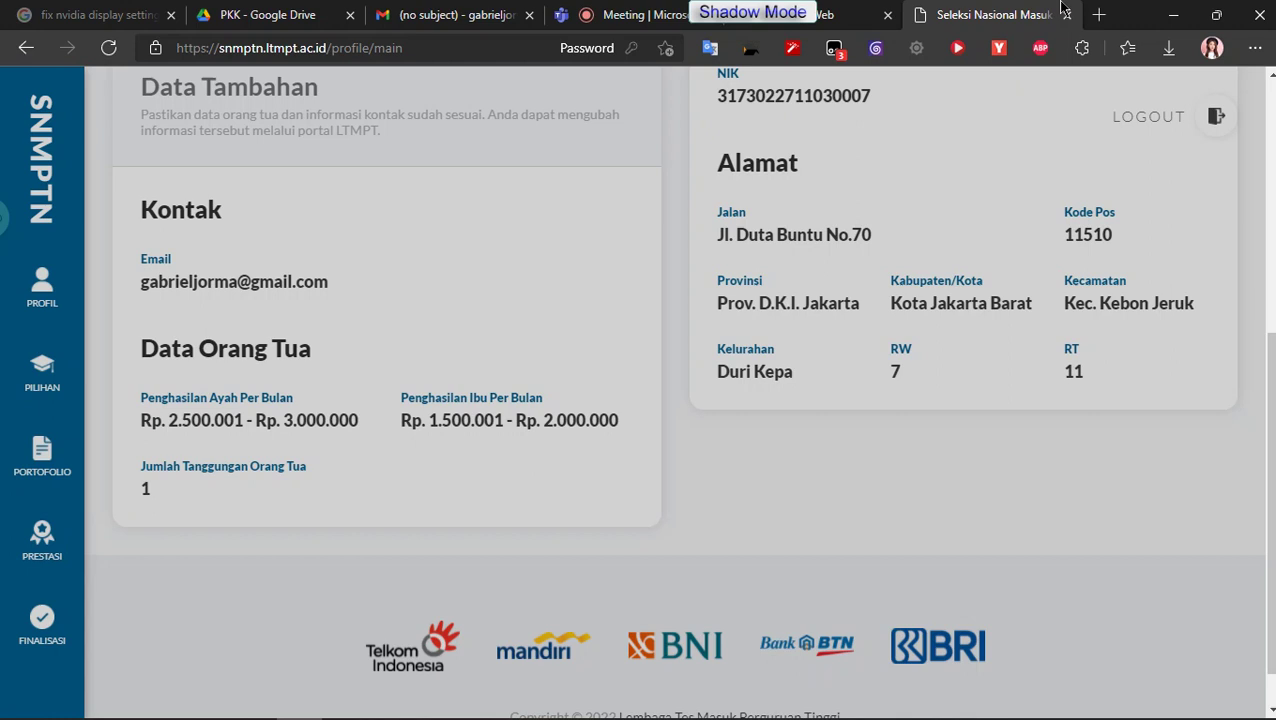
Step: Review the profile, open the PILIHAN study-program page, then close the portal tab
{"action": "scroll", "coordinate": [968, 272], "scroll_direction": "up", "scroll_amount": 1}
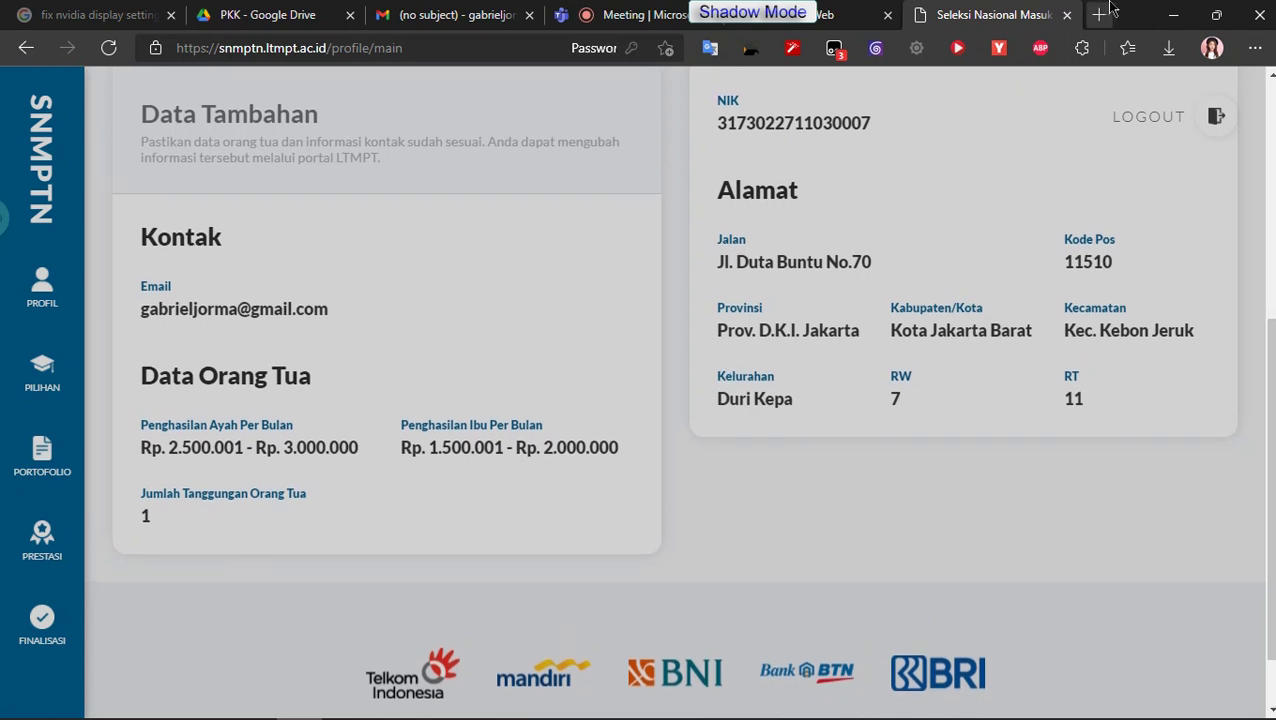
{"action": "scroll", "coordinate": [1010, 188], "scroll_direction": "up", "scroll_amount": 1}
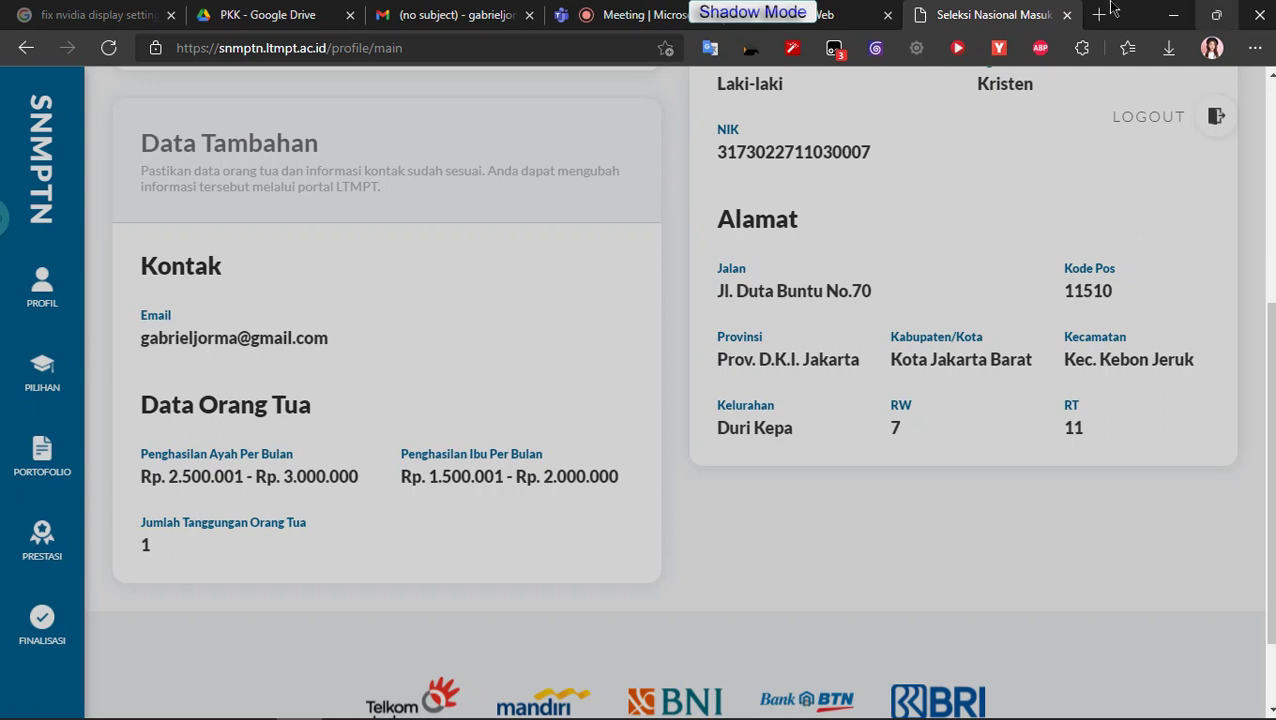
{"action": "left_click", "coordinate": [42, 372]}
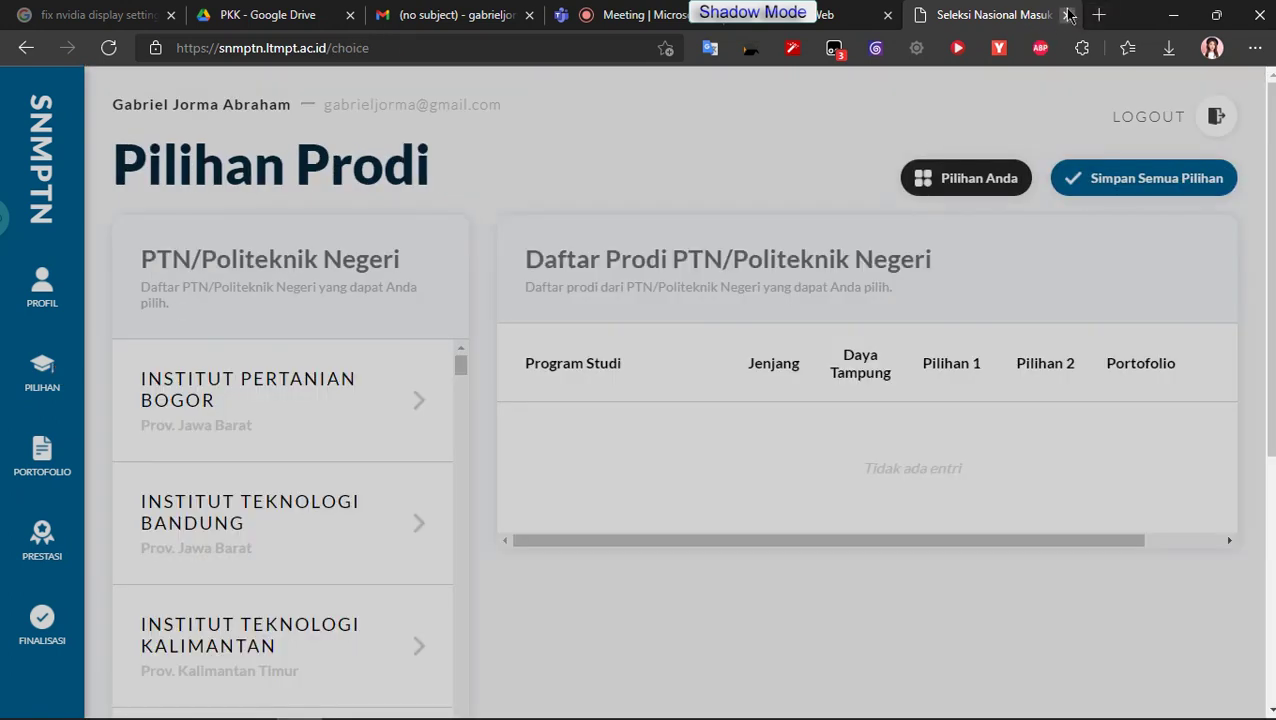
{"action": "left_click", "coordinate": [1068, 15]}
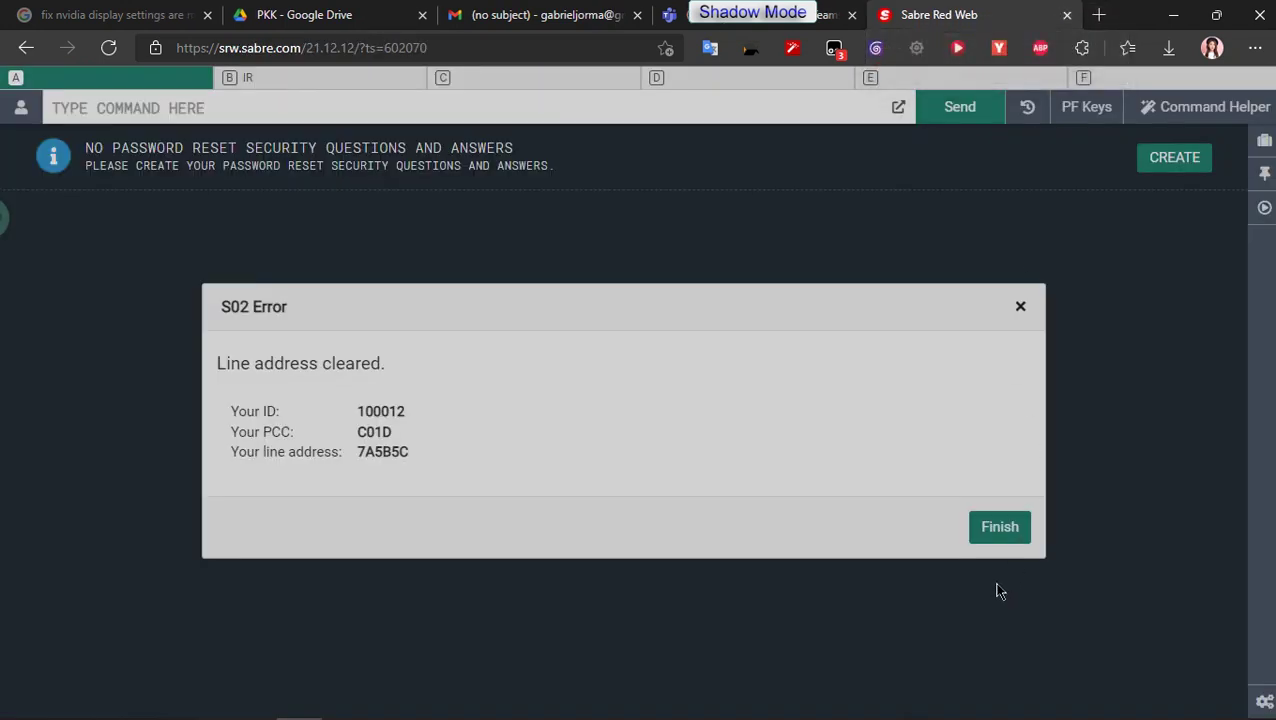
Step: Dismiss the S02 line-address-cleared error dialog with Finish
{"action": "left_click", "coordinate": [988, 541]}
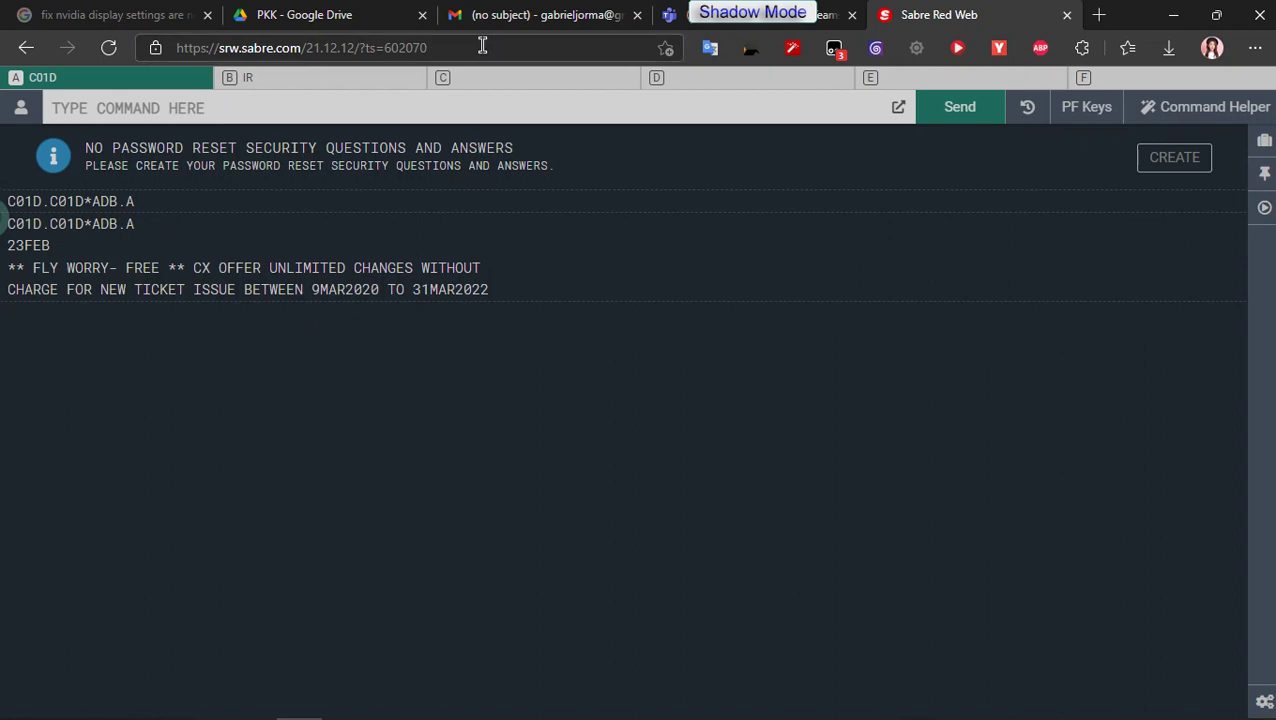
Step: Start a '*' command in Sabre, then quit Photoshop without saving IMG-8754.JPG
{"action": "left_click", "coordinate": [488, 112]}
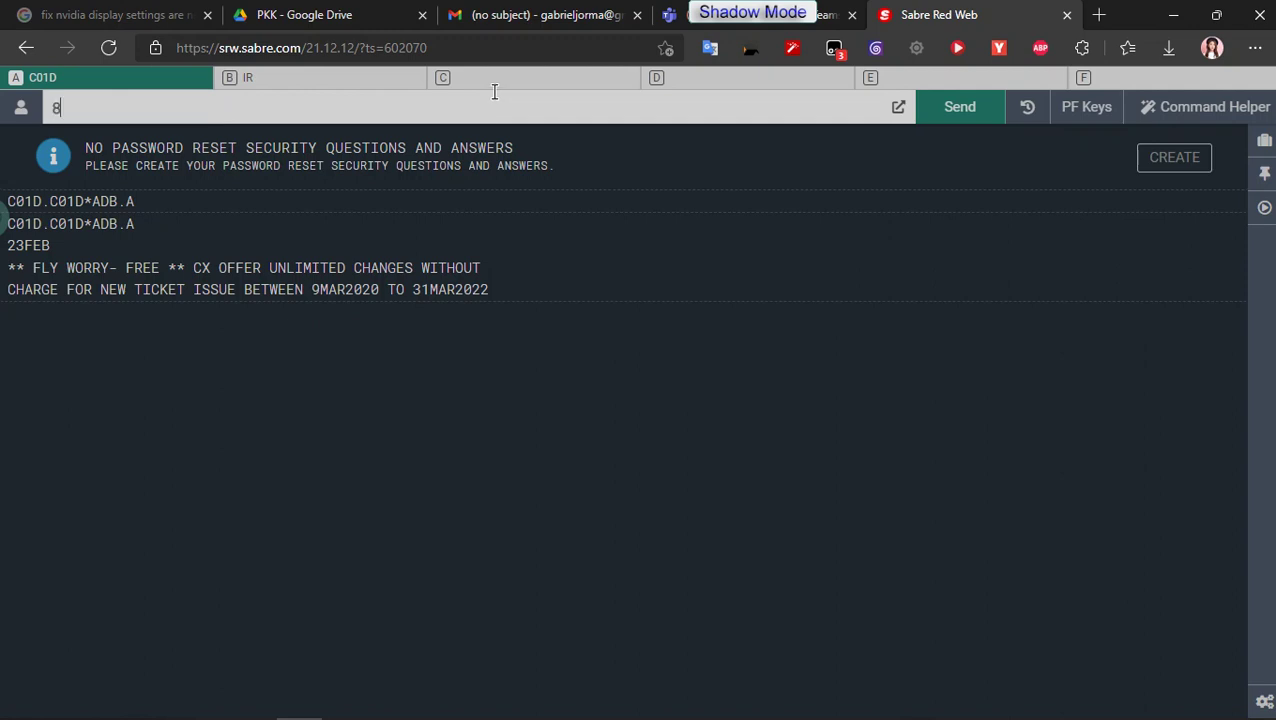
{"action": "type", "text": "*"}
{"action": "mouse_move", "coordinate": [300, 716]}
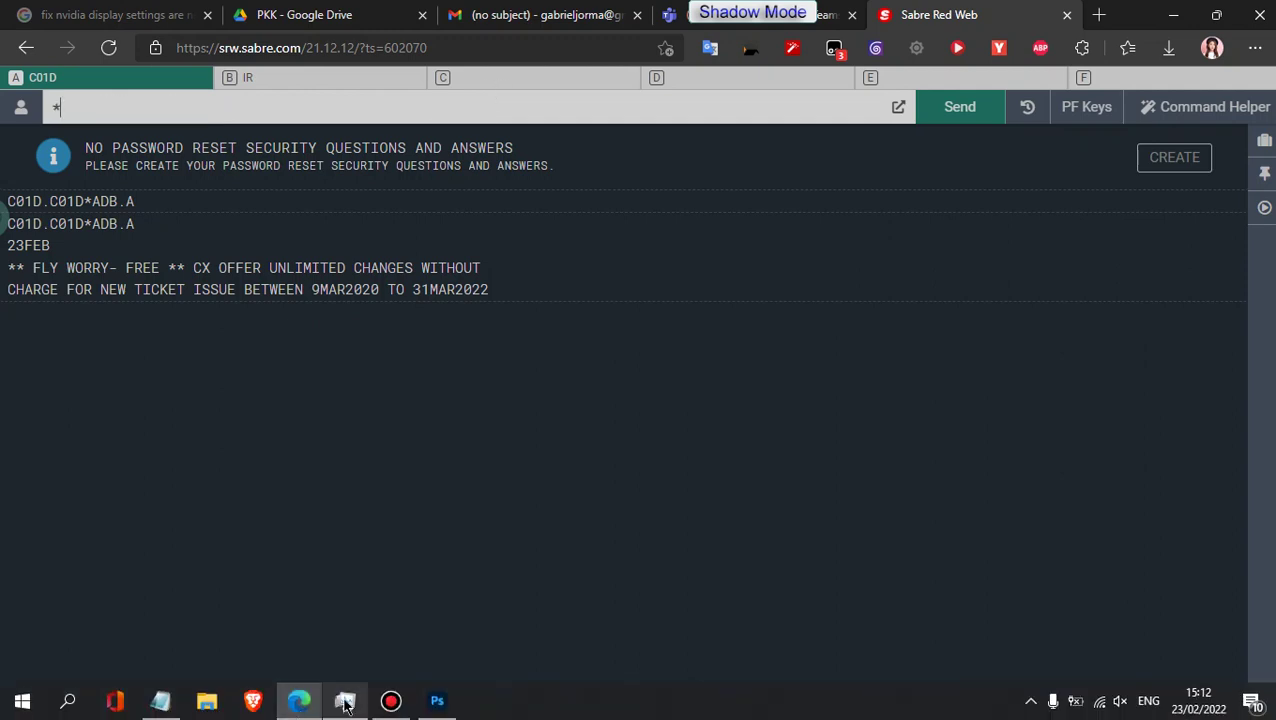
{"action": "left_click", "coordinate": [438, 701]}
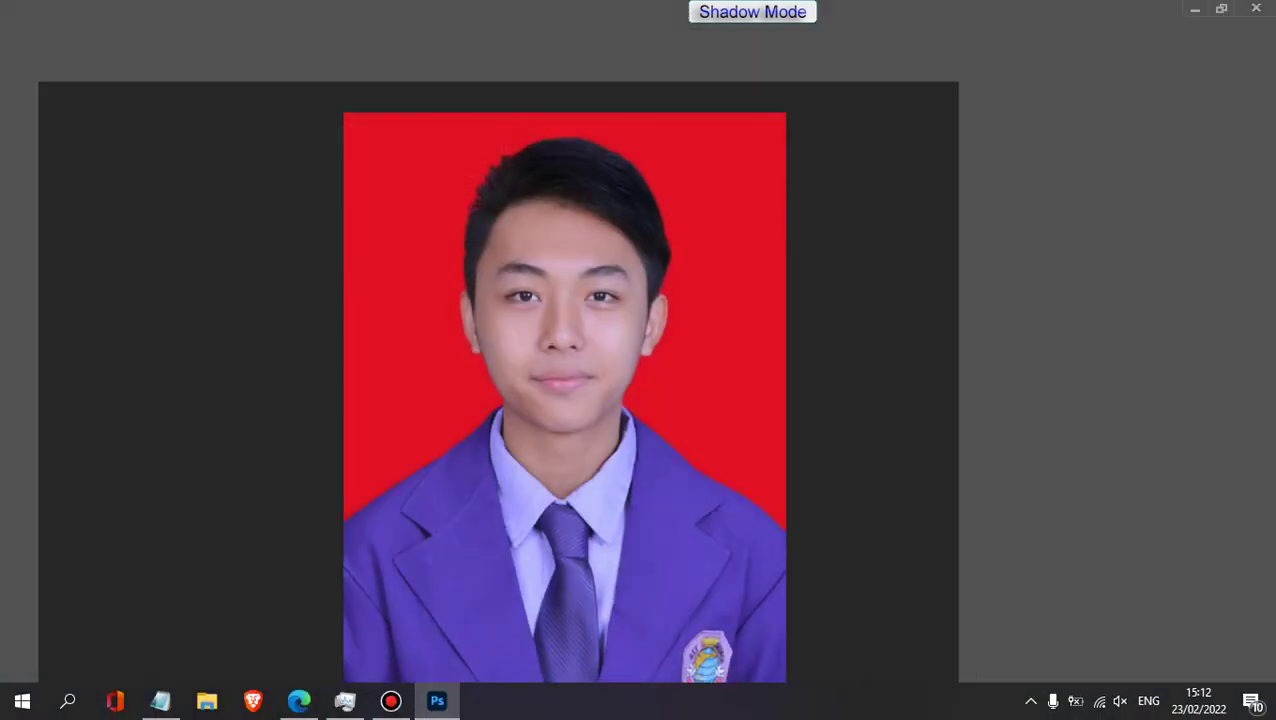
{"action": "left_click", "coordinate": [1256, 9]}
{"action": "left_click", "coordinate": [606, 284]}
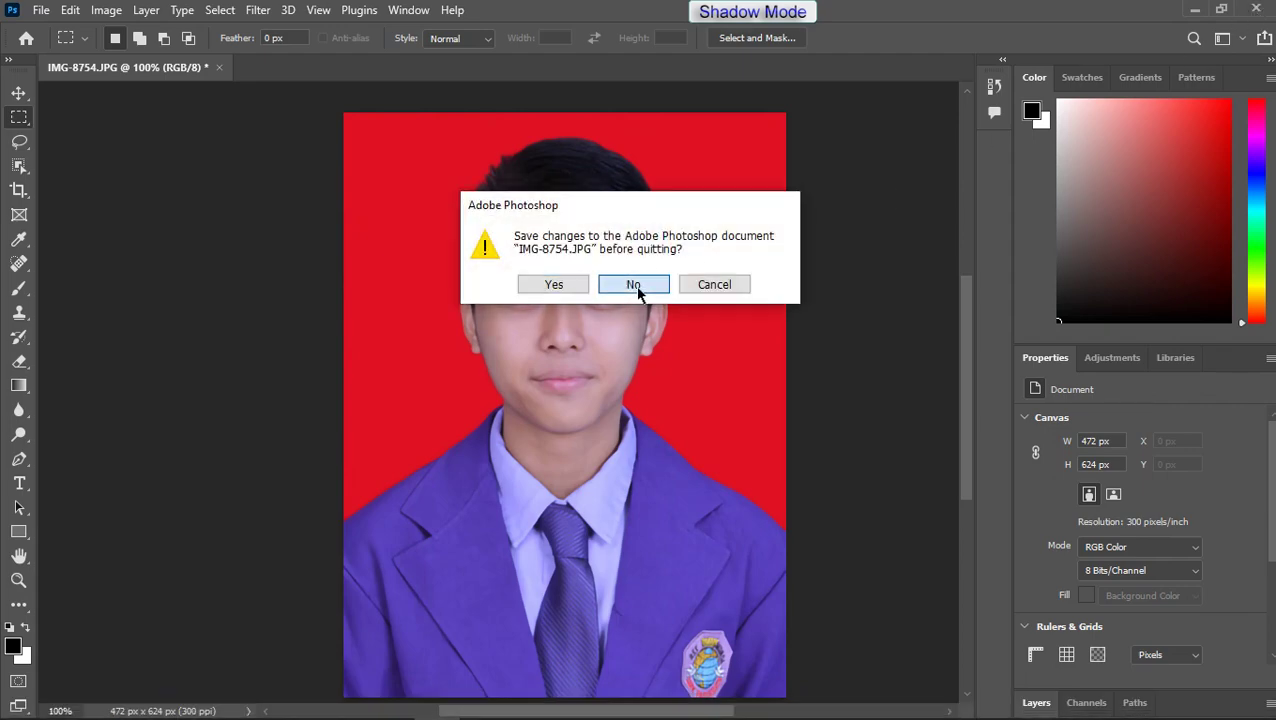
Step: Bring up and minimise Notepad, then bring Task Manager to the front
{"action": "mouse_move", "coordinate": [197, 718]}
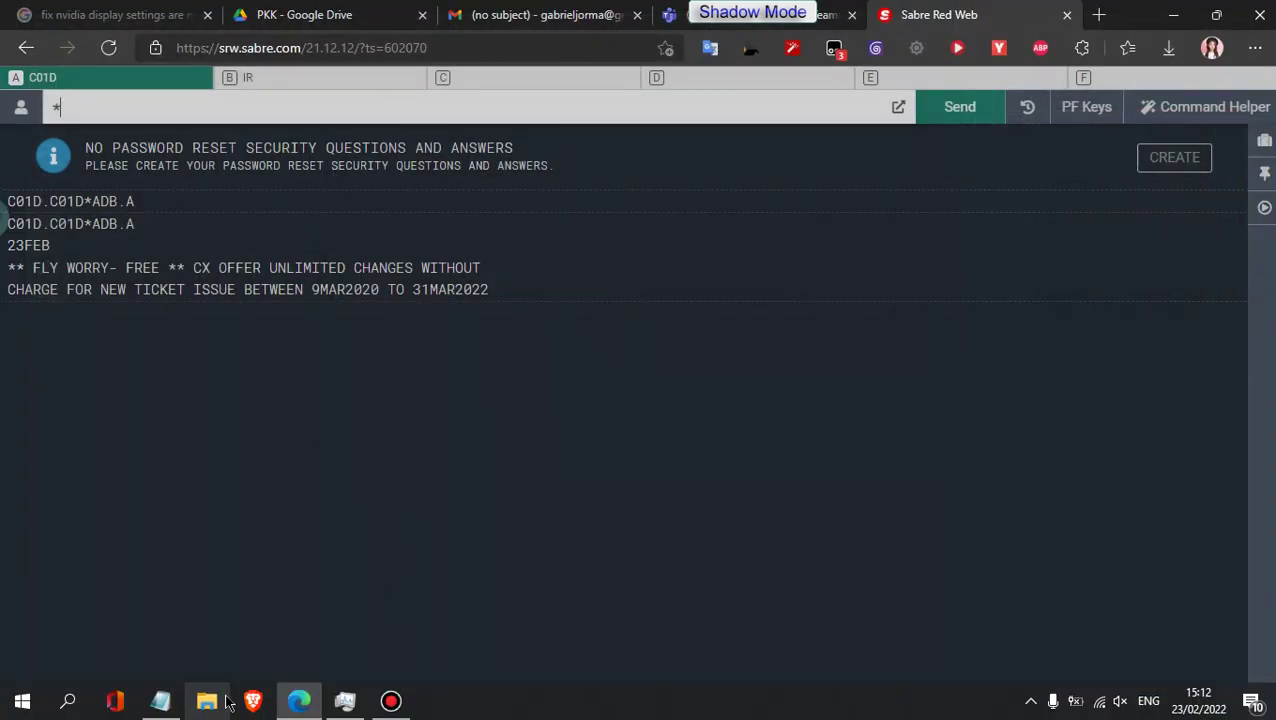
{"action": "left_click", "coordinate": [150, 706]}
{"action": "left_click", "coordinate": [155, 706]}
{"action": "mouse_move", "coordinate": [402, 708]}
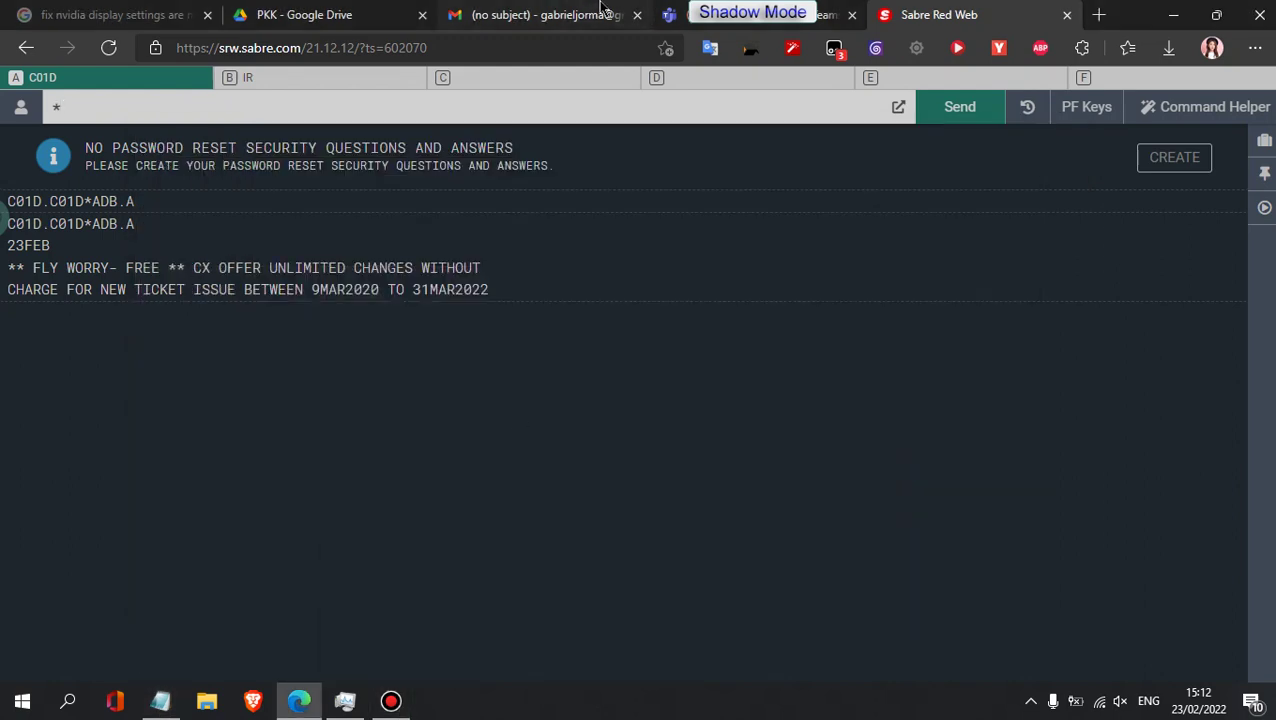
{"action": "mouse_move", "coordinate": [323, 716]}
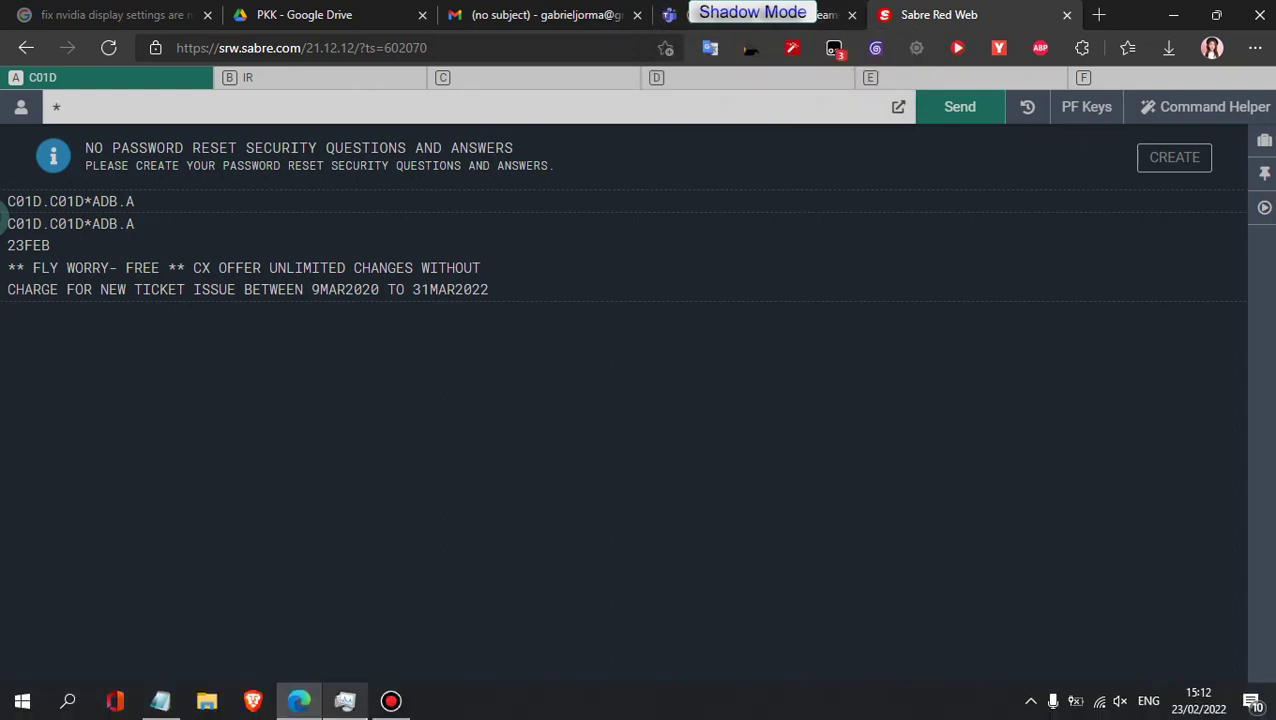
{"action": "left_click", "coordinate": [323, 708]}
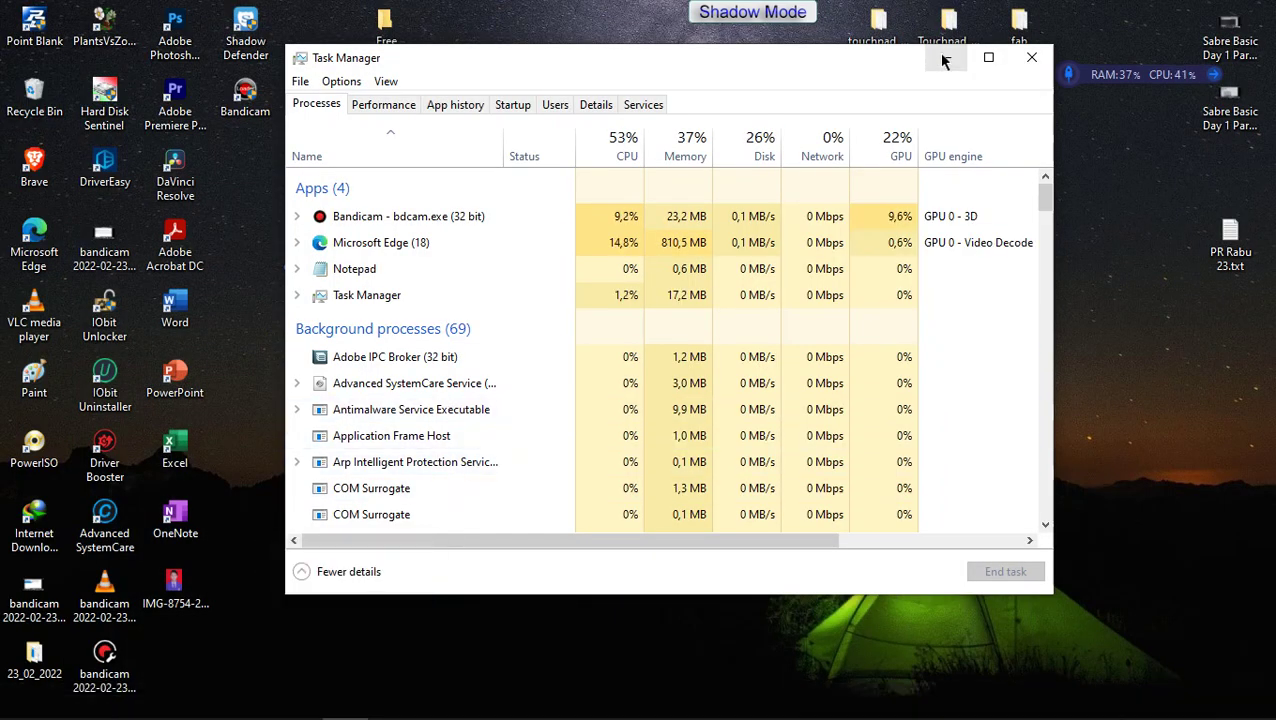
Step: Minimise Task Manager and open Code Booking.png alongside Sabre Red Web
{"action": "left_click", "coordinate": [943, 57]}
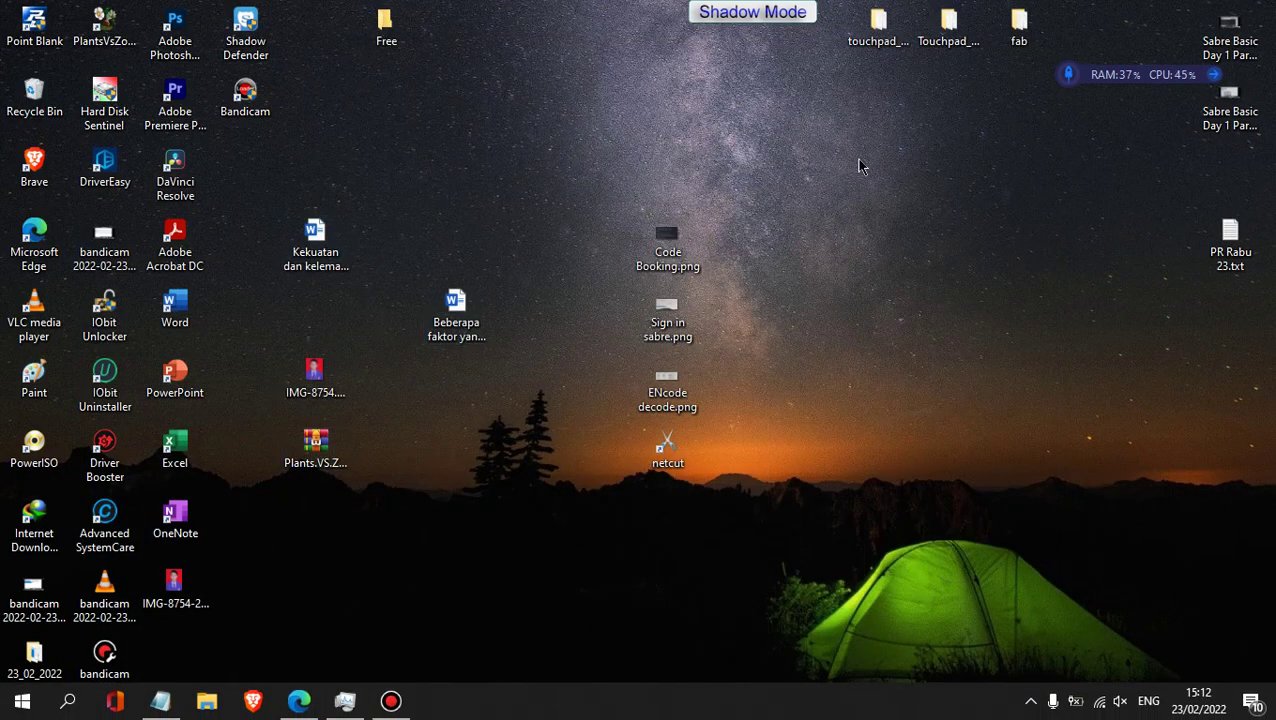
{"action": "double_click", "coordinate": [686, 256]}
{"action": "mouse_move", "coordinate": [323, 705]}
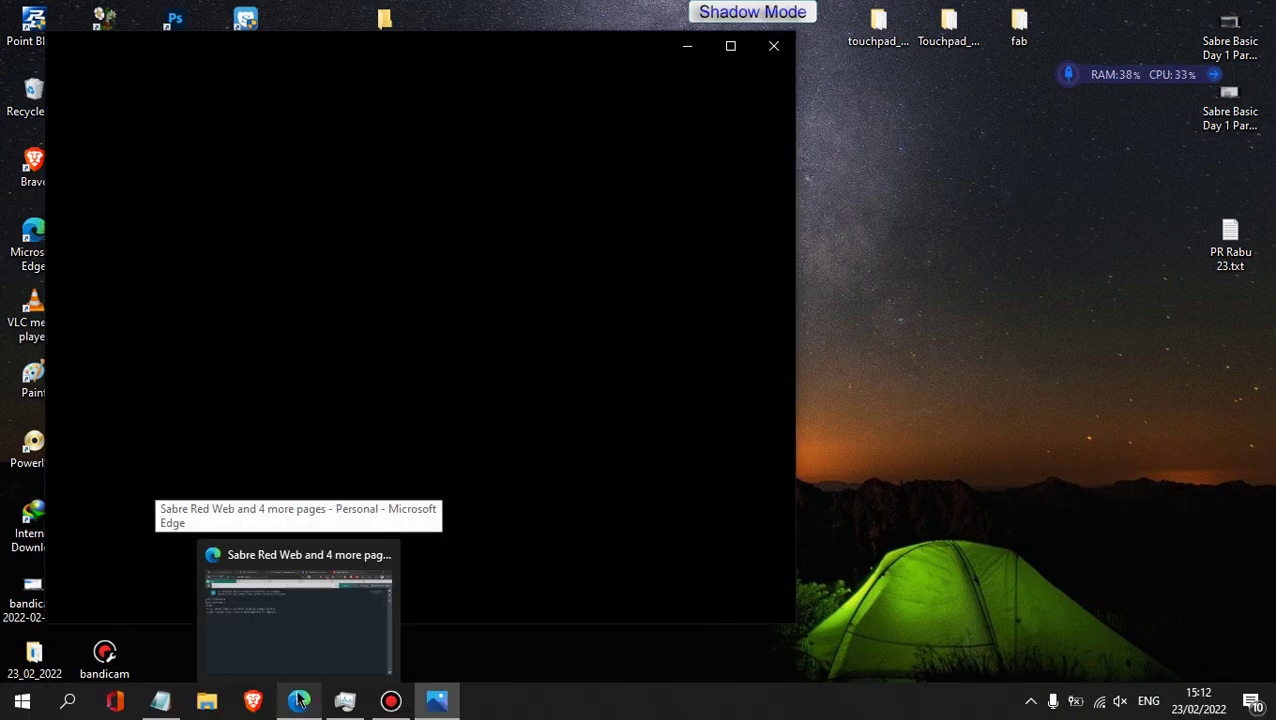
{"action": "left_click", "coordinate": [298, 700]}
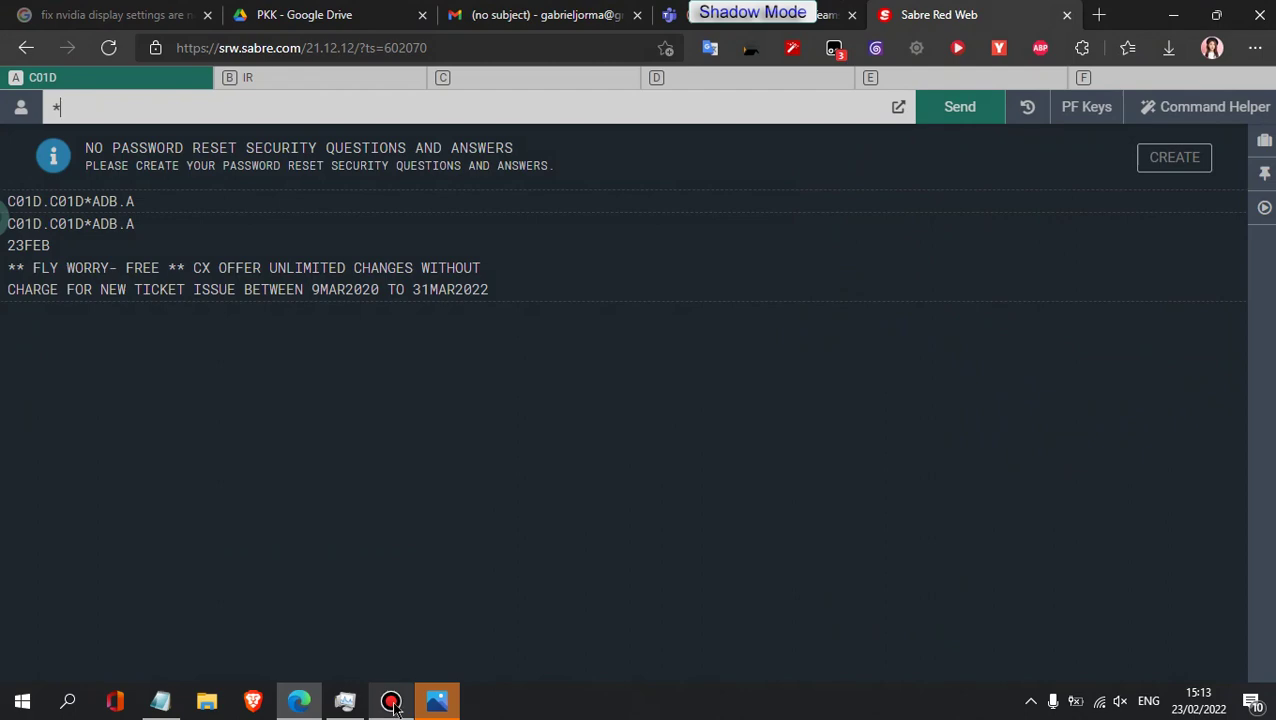
{"action": "left_click", "coordinate": [452, 702]}
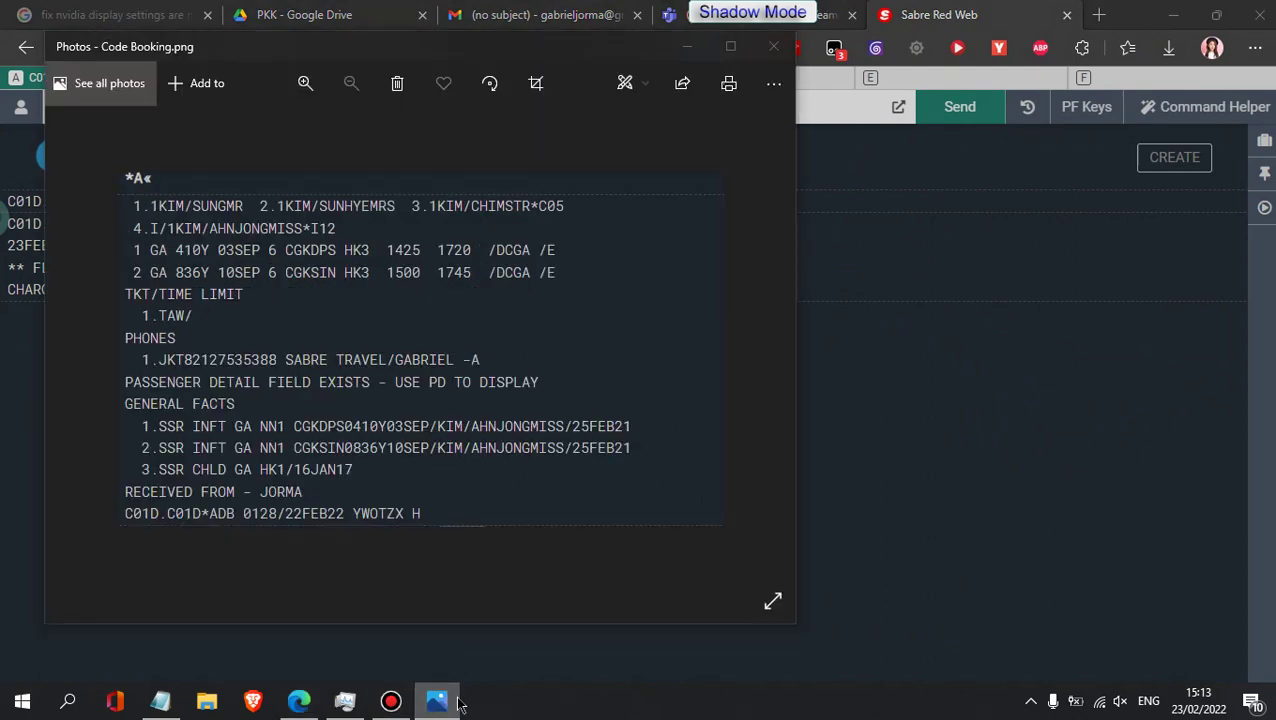
{"action": "left_click", "coordinate": [437, 701]}
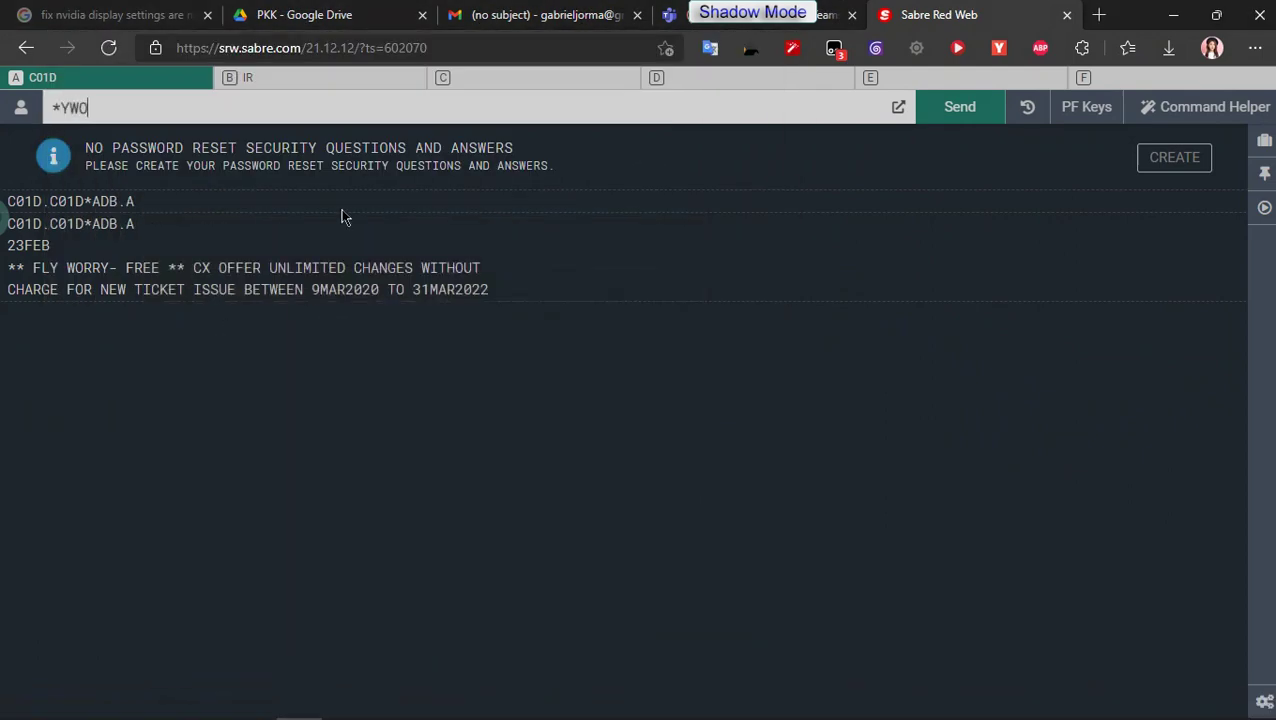
{"action": "key", "text": "alt+Tab"}
{"action": "key", "text": "alt+Tab"}
{"action": "key", "text": "alt+Tab"}
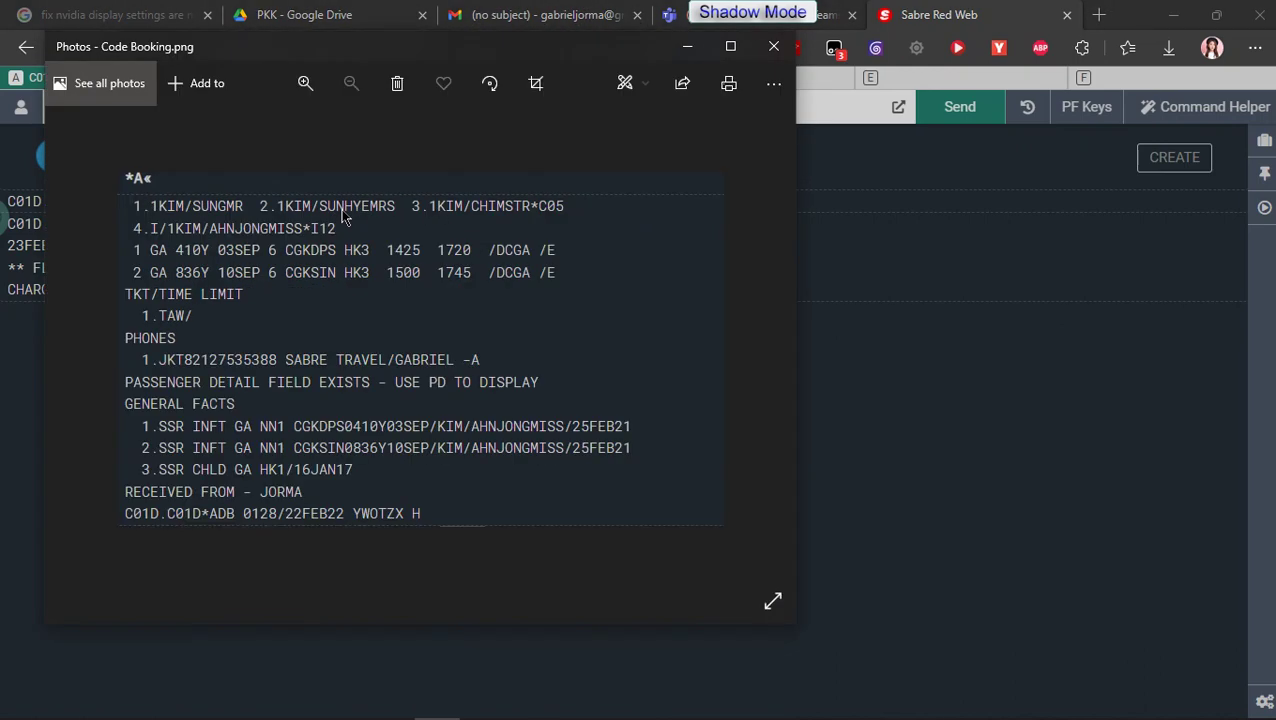
{"action": "key", "text": "alt+Tab"}
{"action": "key", "text": "Return"}
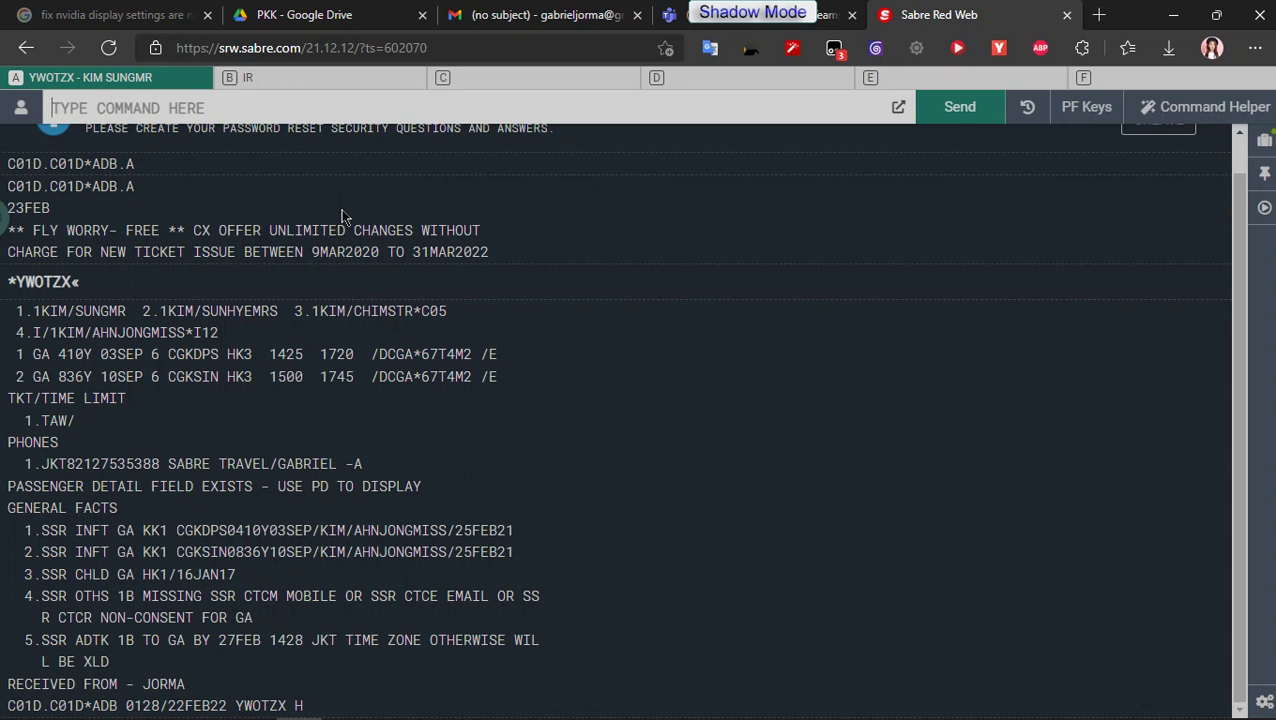
Step: Cancel the booking's itinerary with XI, clearing a mistyped entry
{"action": "type", "text": "XI"}
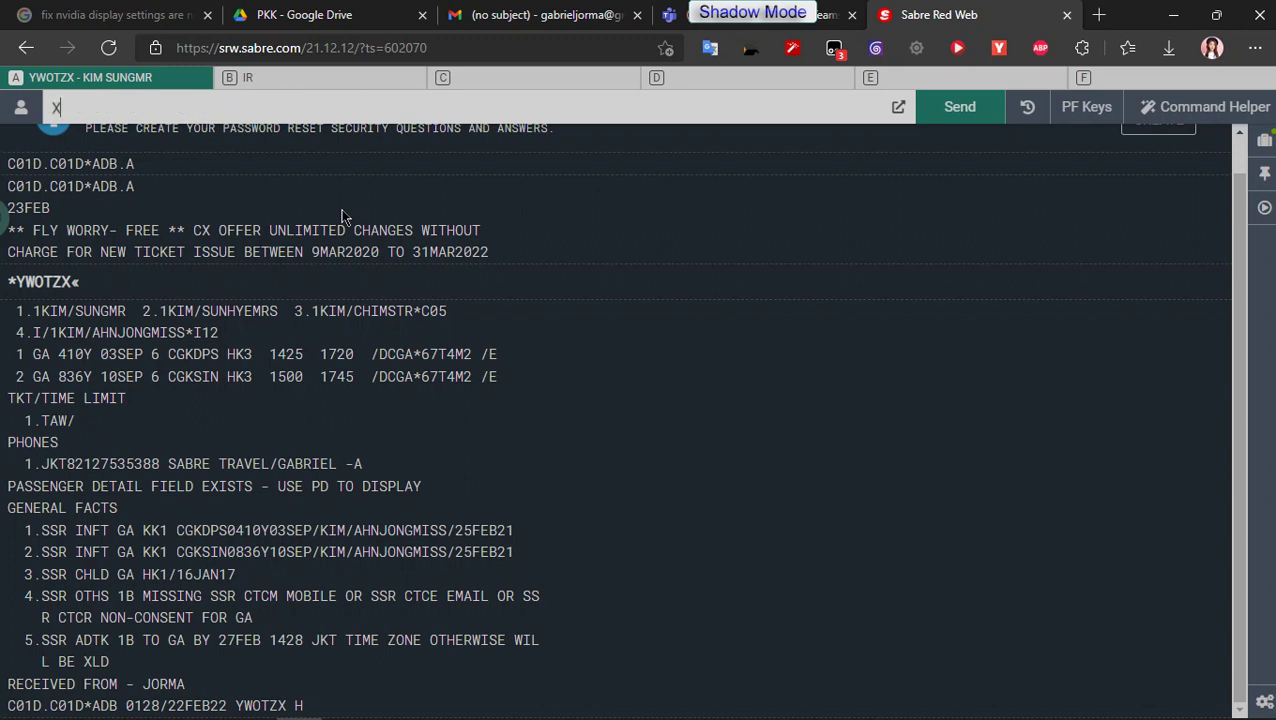
{"action": "key", "text": "Return"}
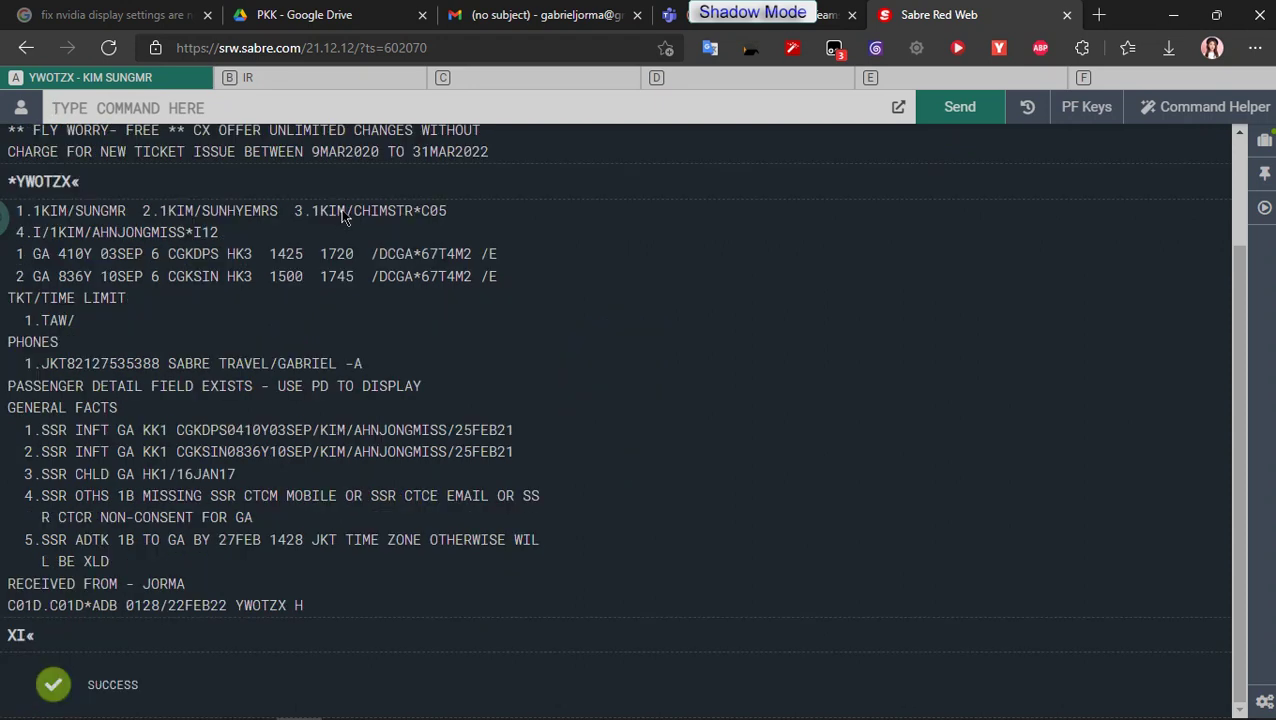
{"action": "type", "text": "ER"}
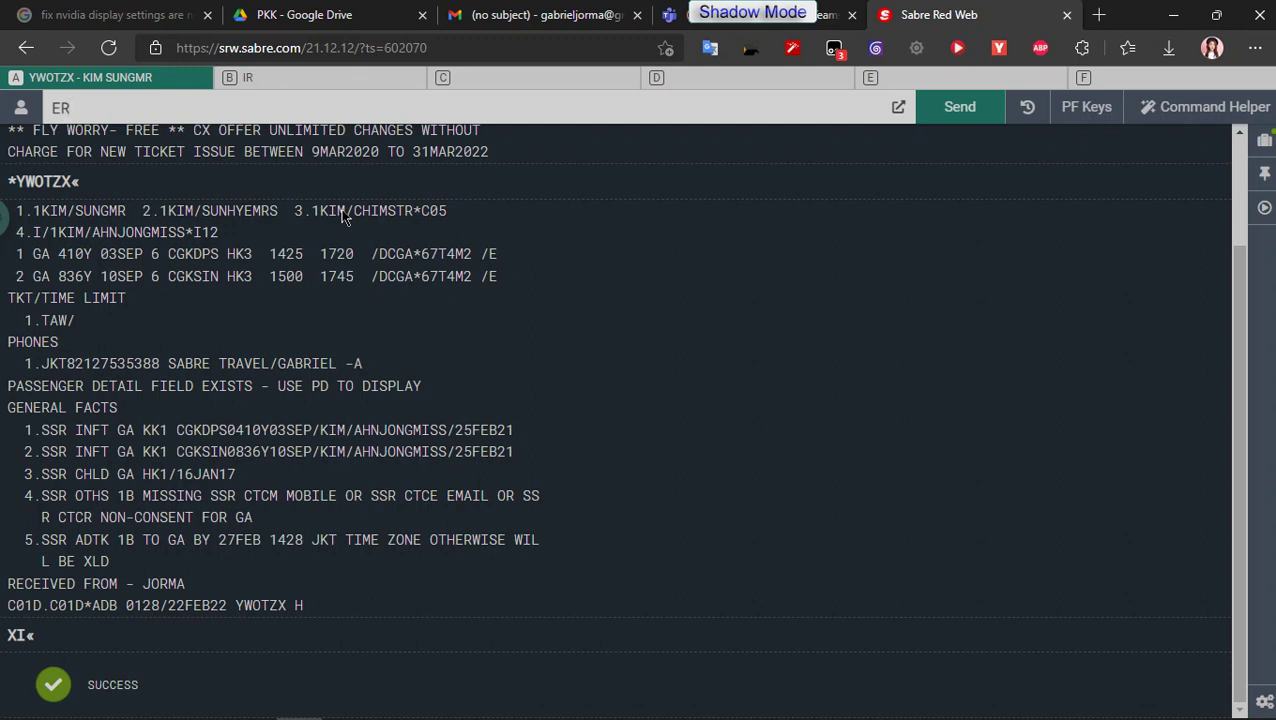
{"action": "type", "text": "SSSSSSSSSSSSSSS"}
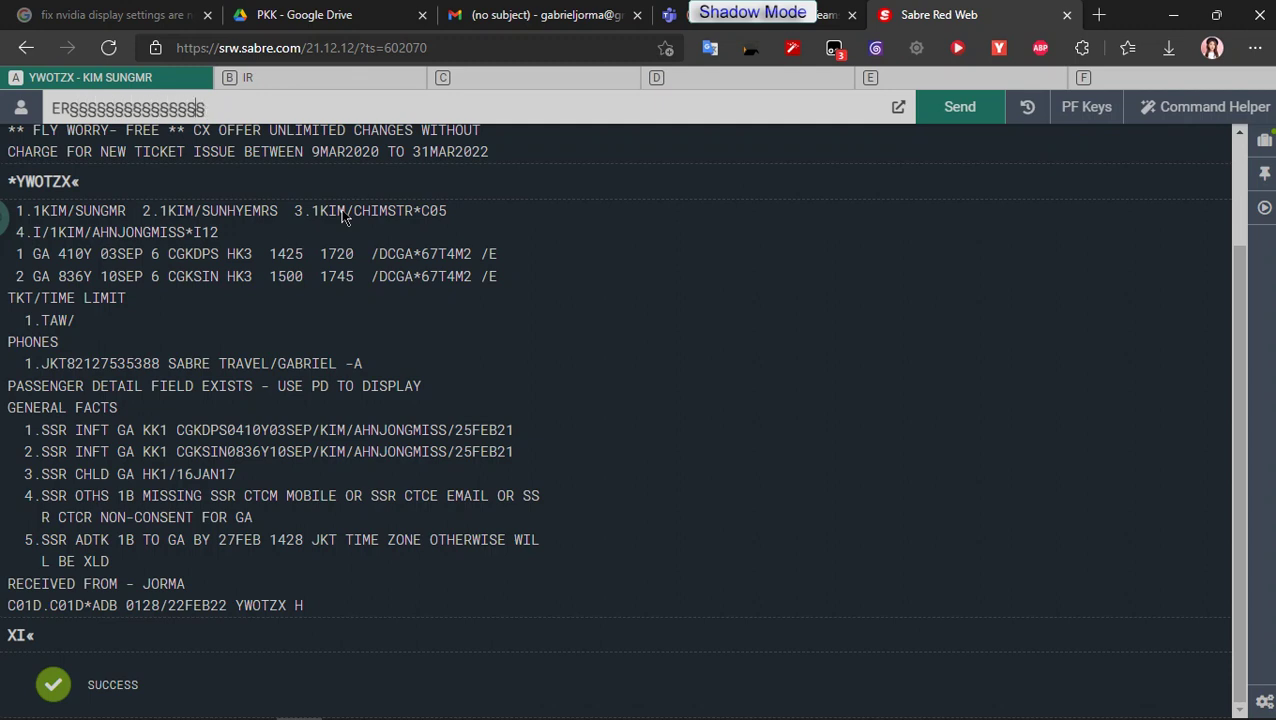
{"action": "key", "text": "BackSpace"}
{"action": "key", "text": "BackSpace"}
{"action": "key", "text": "BackSpace"}
{"action": "key", "text": "BackSpace"}
{"action": "key", "text": "BackSpace"}
{"action": "key", "text": "BackSpace"}
{"action": "key", "text": "BackSpace"}
{"action": "key", "text": "BackSpace"}
{"action": "key", "text": "BackSpace"}
{"action": "key", "text": "BackSpace"}
{"action": "key", "text": "BackSpace"}
{"action": "key", "text": "BackSpace"}
{"action": "key", "text": "BackSpace"}
{"action": "key", "text": "BackSpace"}
{"action": "key", "text": "BackSpace"}
{"action": "key", "text": "BackSpace"}
{"action": "key", "text": "BackSpace"}
{"action": "key", "text": "BackSpace"}
Step: Add received-from 6JORMA and end the transaction with ER
{"action": "type", "text": "6"}
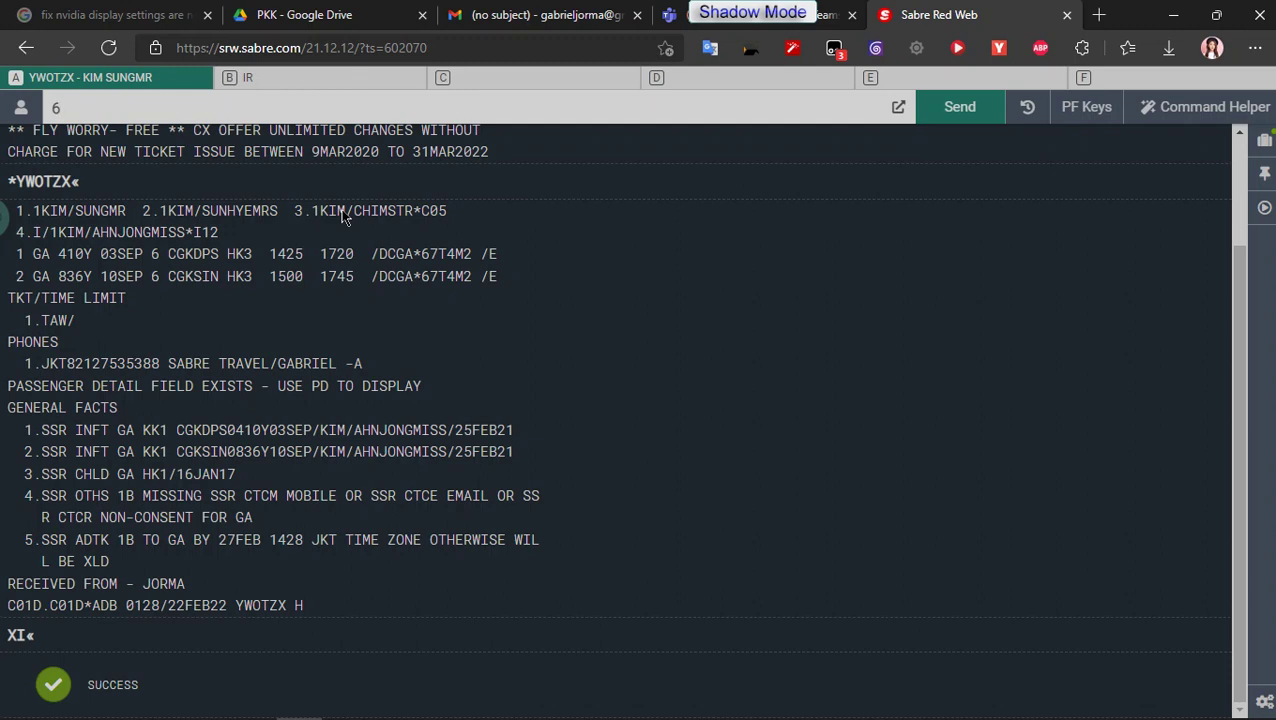
{"action": "type", "text": "JORMA"}
{"action": "key", "text": "Return"}
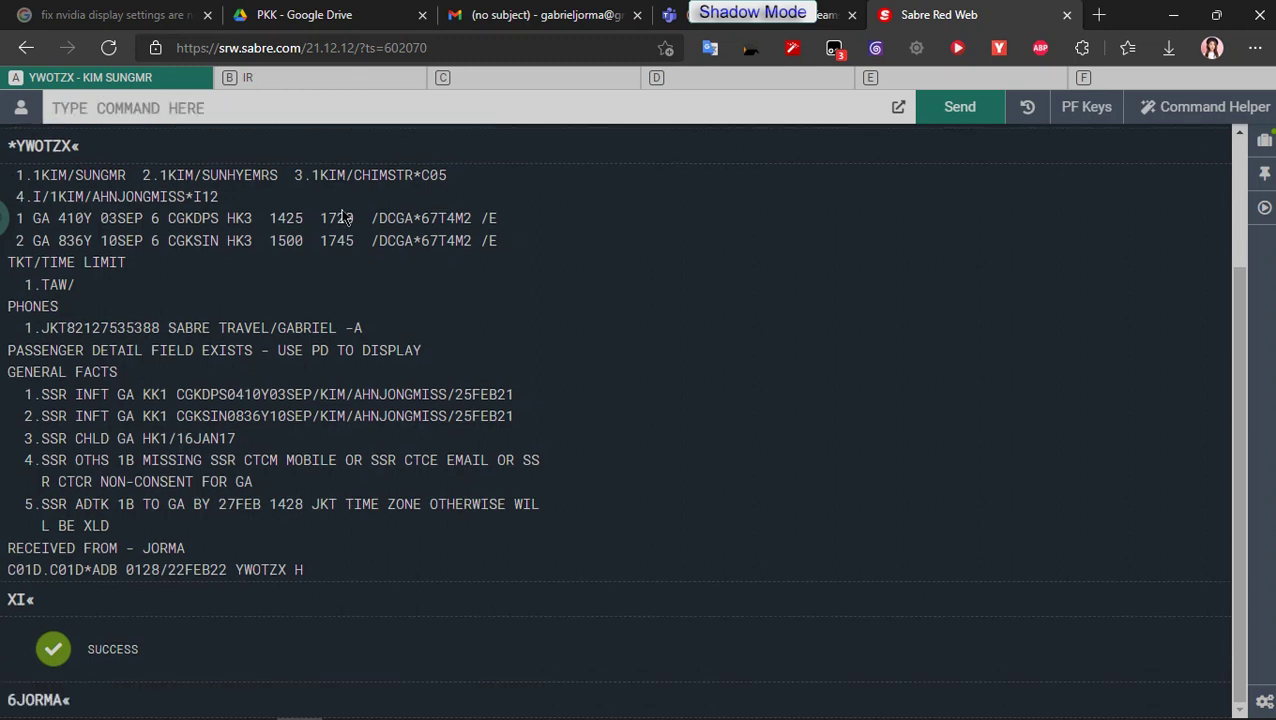
{"action": "type", "text": "ER"}
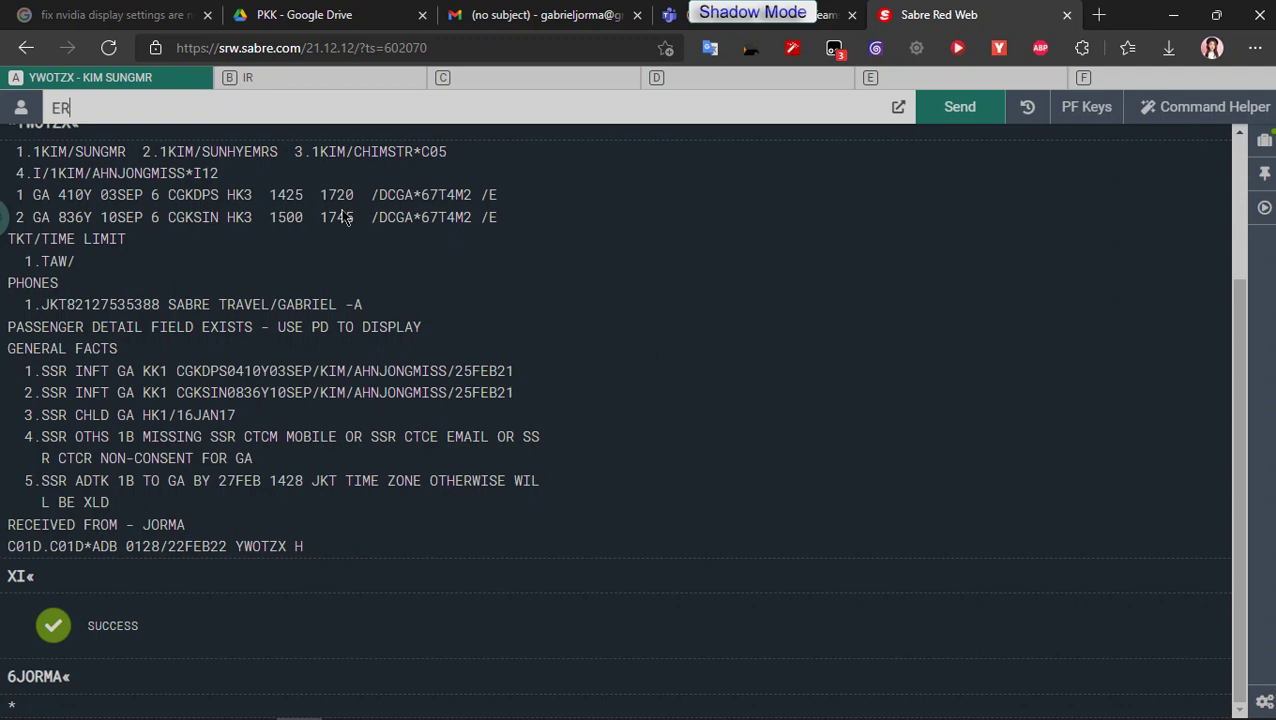
{"action": "key", "text": "Return"}
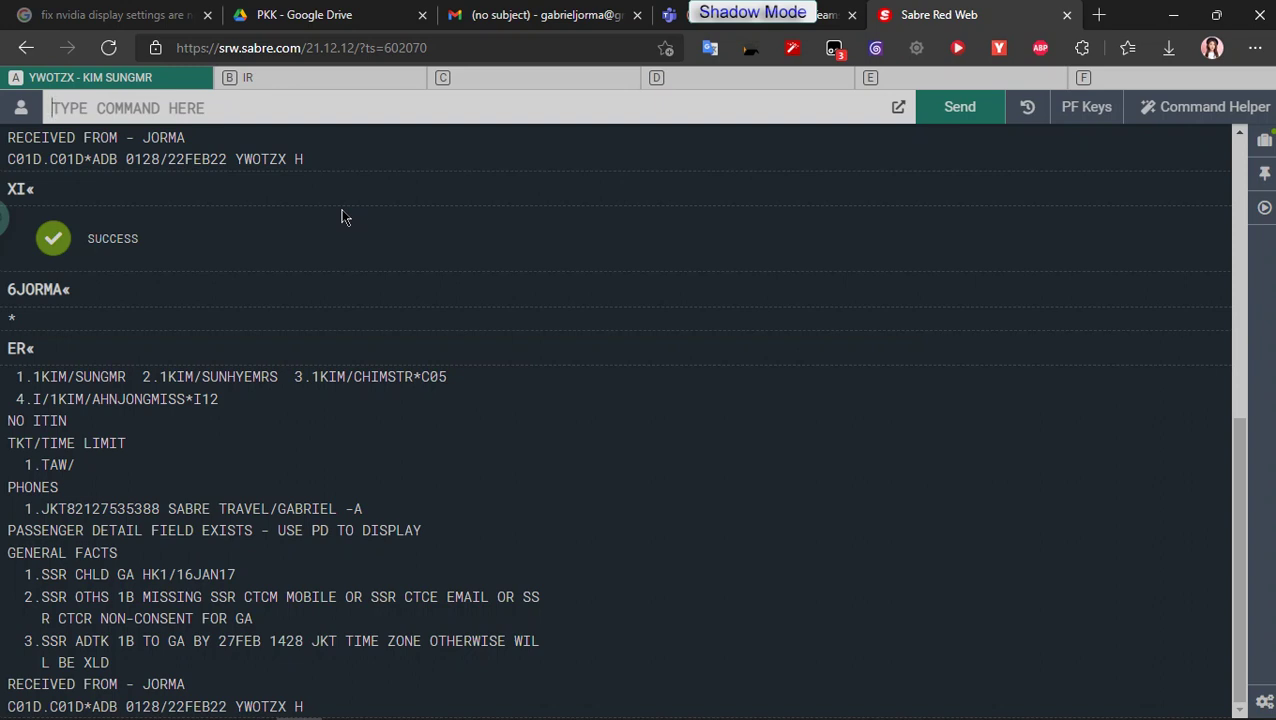
Step: View the shared screen in Teams, then display the itinerary in Sabre with *I
{"action": "left_click", "coordinate": [823, 28]}
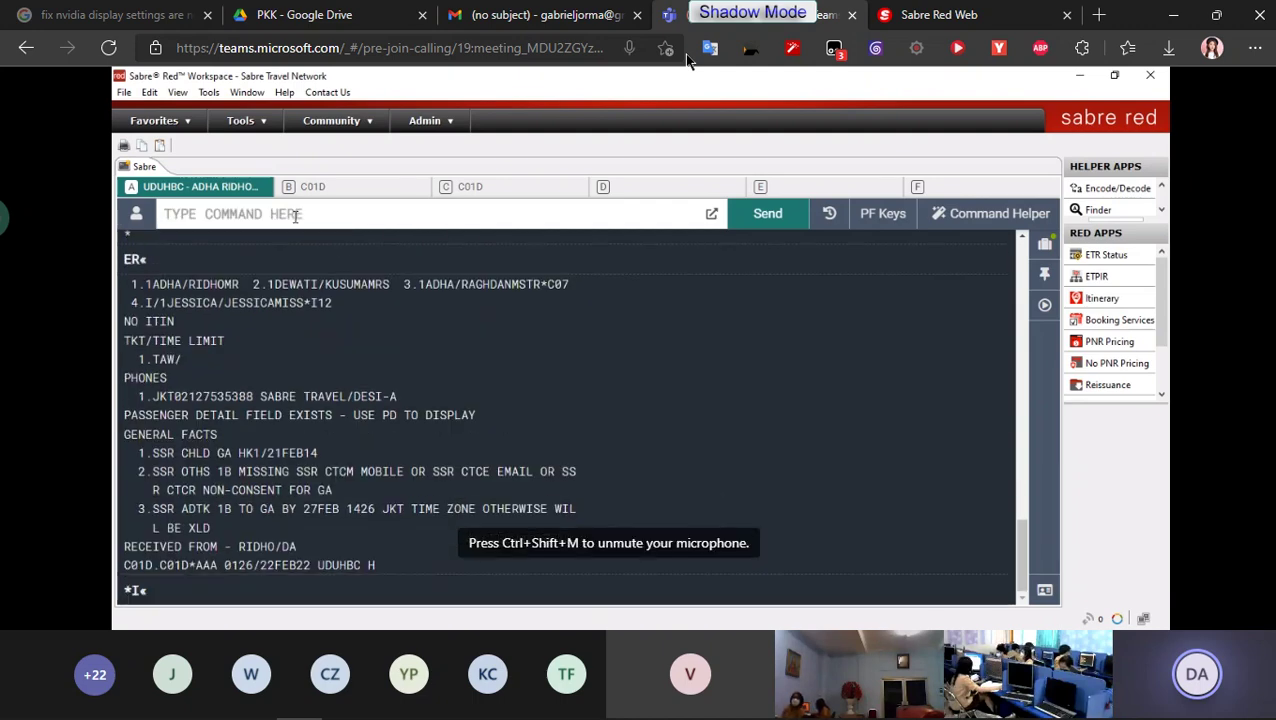
{"action": "left_click", "coordinate": [928, 16]}
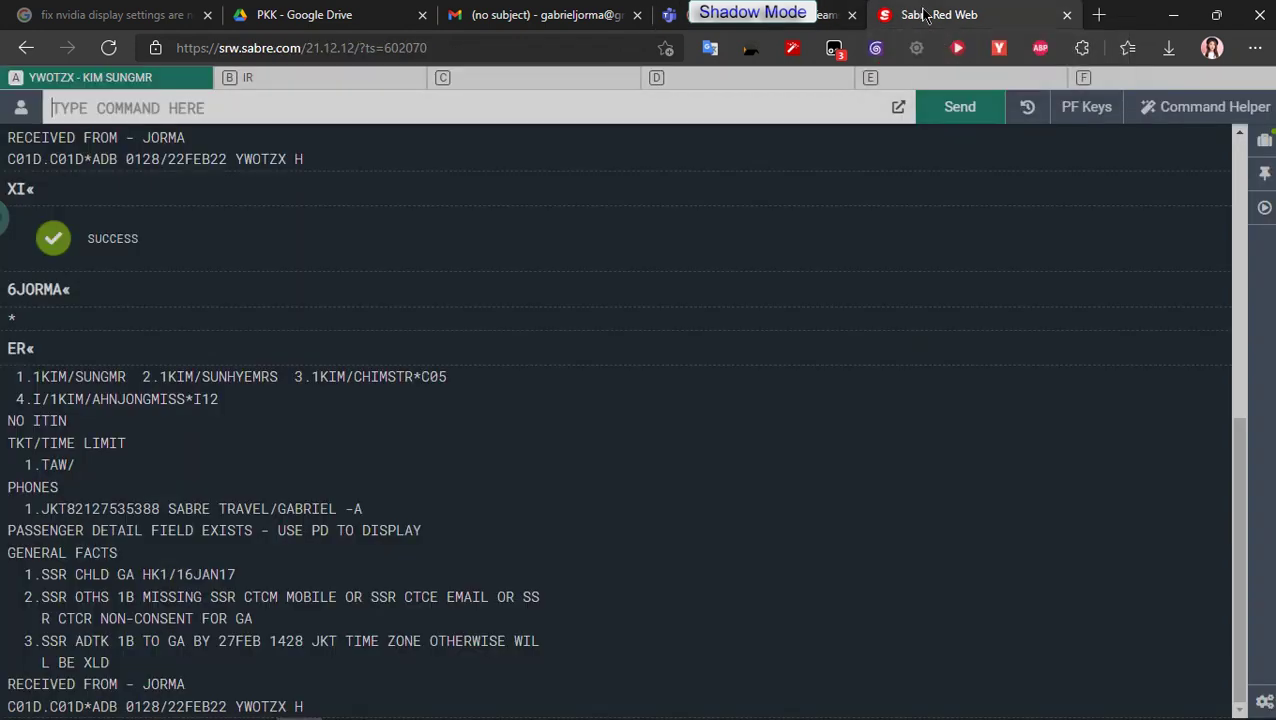
{"action": "type", "text": "*I"}
{"action": "key", "text": "Return"}
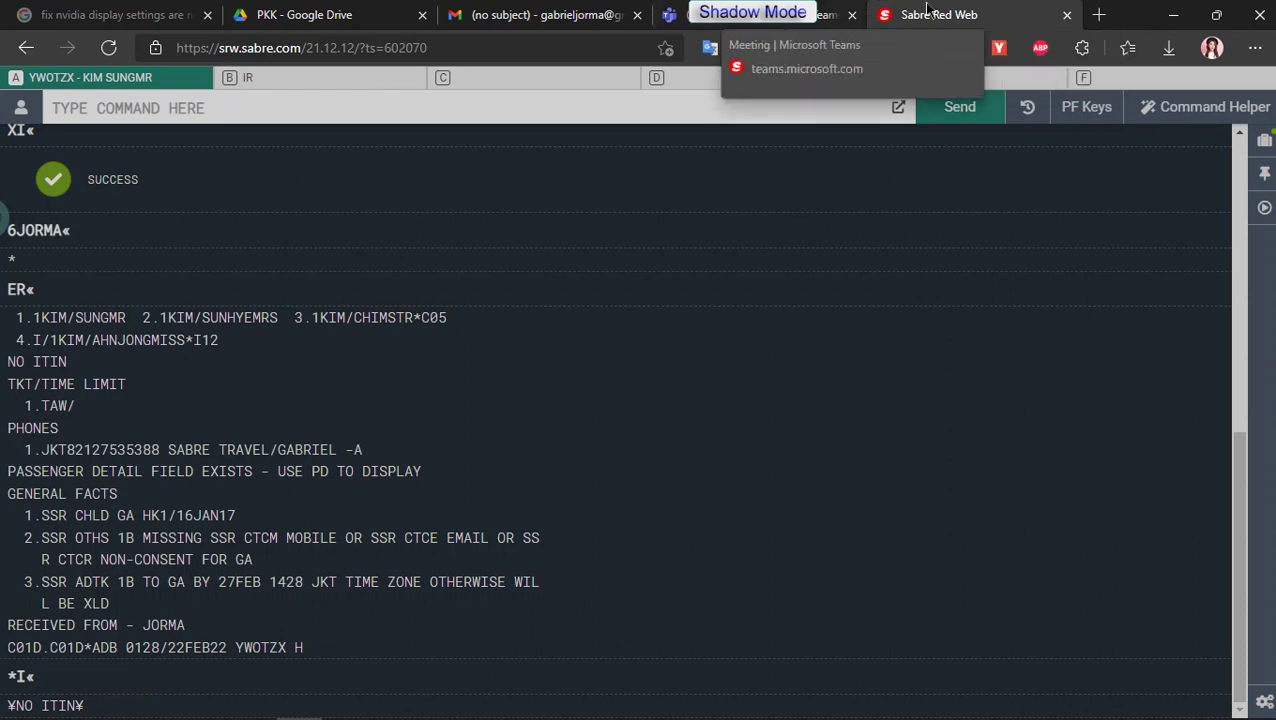
Step: Switch to the Meeting | Microsoft Teams browser tab
{"action": "left_click", "coordinate": [750, 15]}
Step: Close the NVIDIA search and Google Drive tabs, minimise Chrome, and close Code Booking.png
{"action": "left_click", "coordinate": [596, 10]}
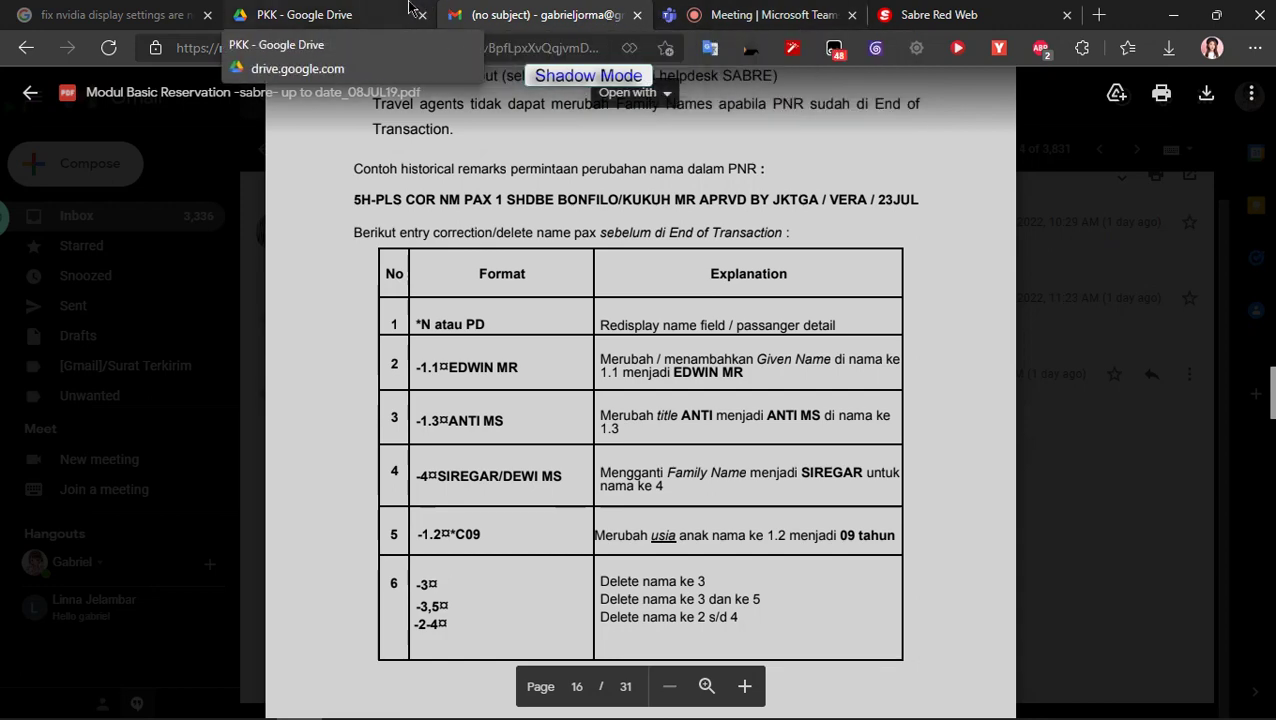
{"action": "left_click", "coordinate": [340, 15]}
{"action": "left_click", "coordinate": [105, 14]}
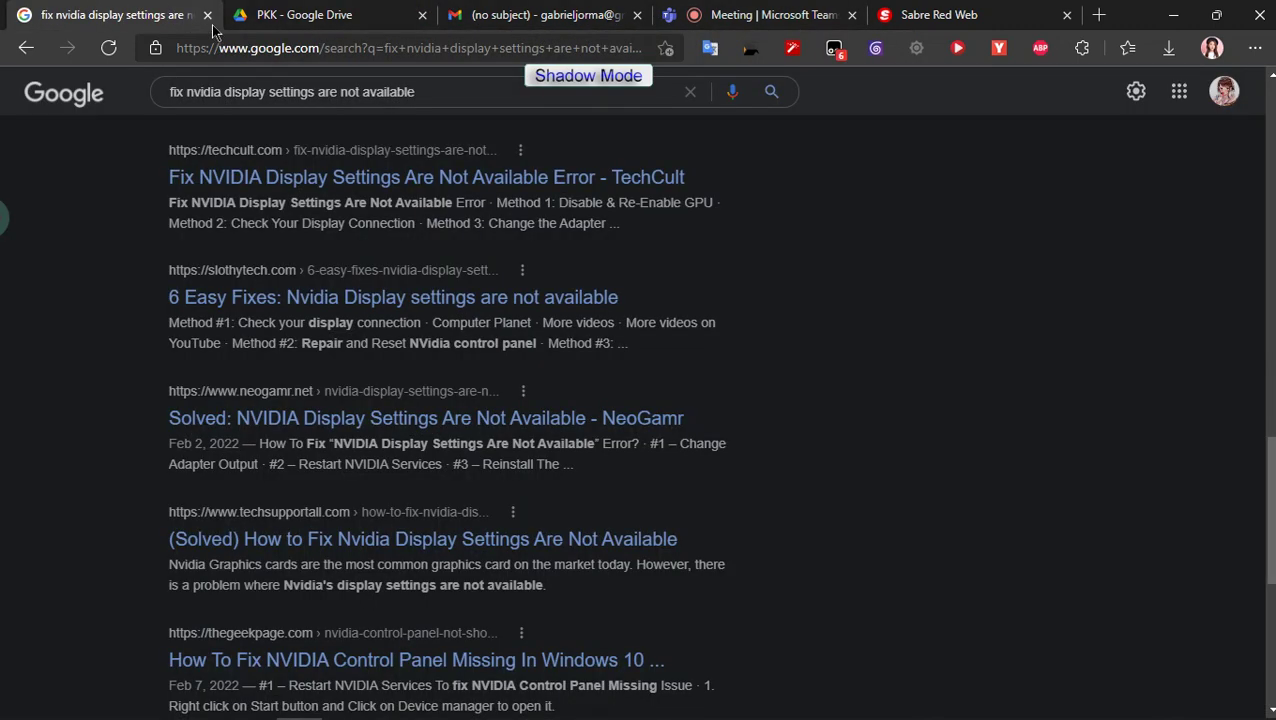
{"action": "left_click", "coordinate": [207, 15]}
{"action": "left_click", "coordinate": [207, 15]}
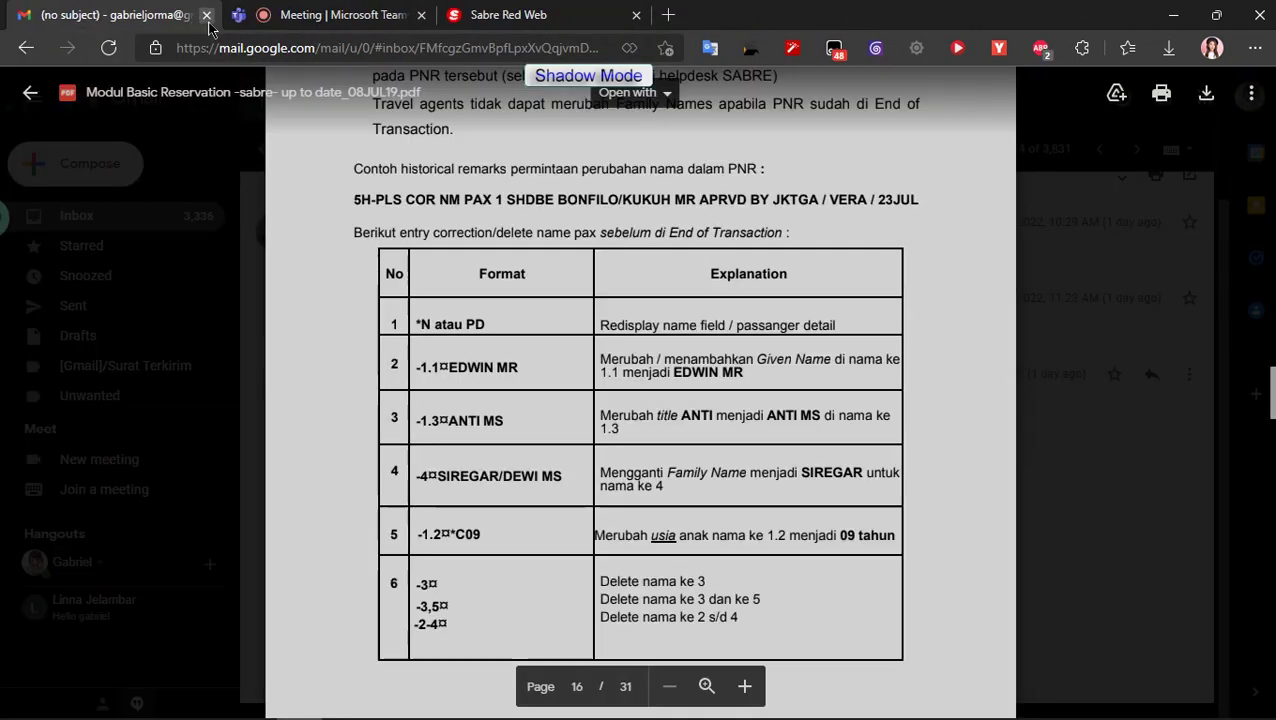
{"action": "left_click", "coordinate": [1174, 12]}
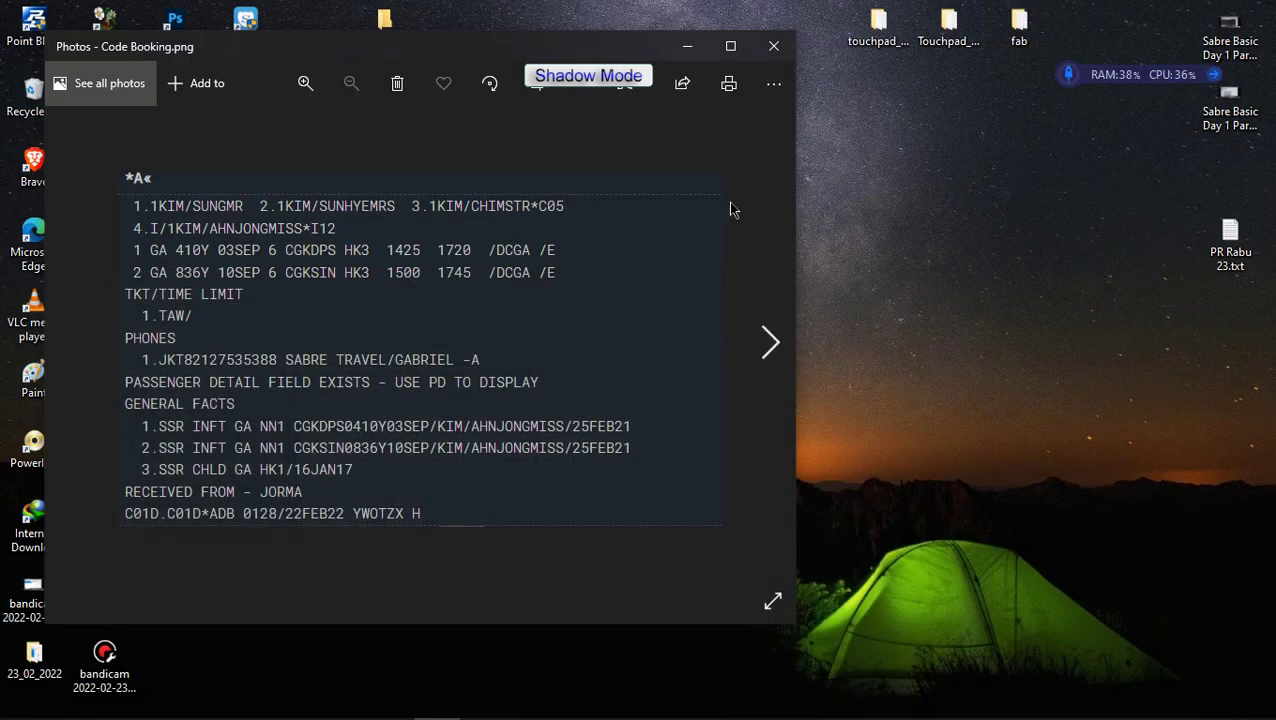
{"action": "left_click", "coordinate": [773, 46]}
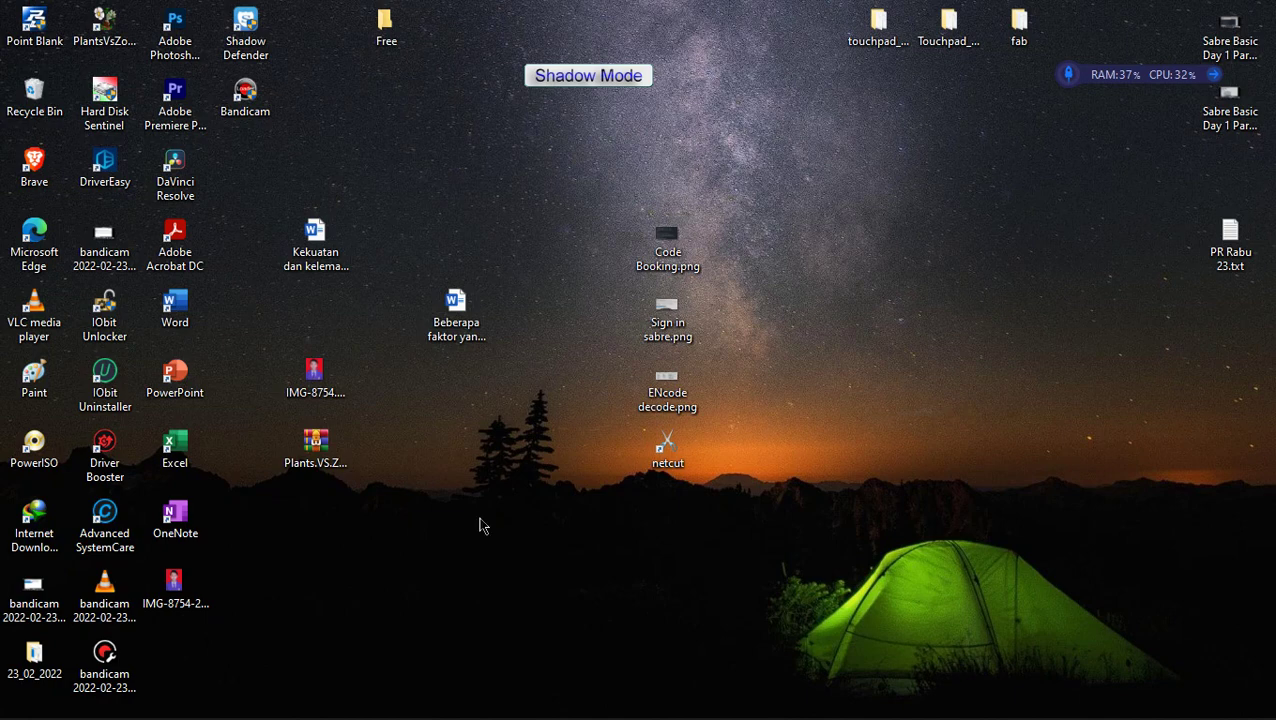
Step: Zoom into IMG-8754-22.png to inspect the face, then close the viewer
{"action": "left_click", "coordinate": [392, 700]}
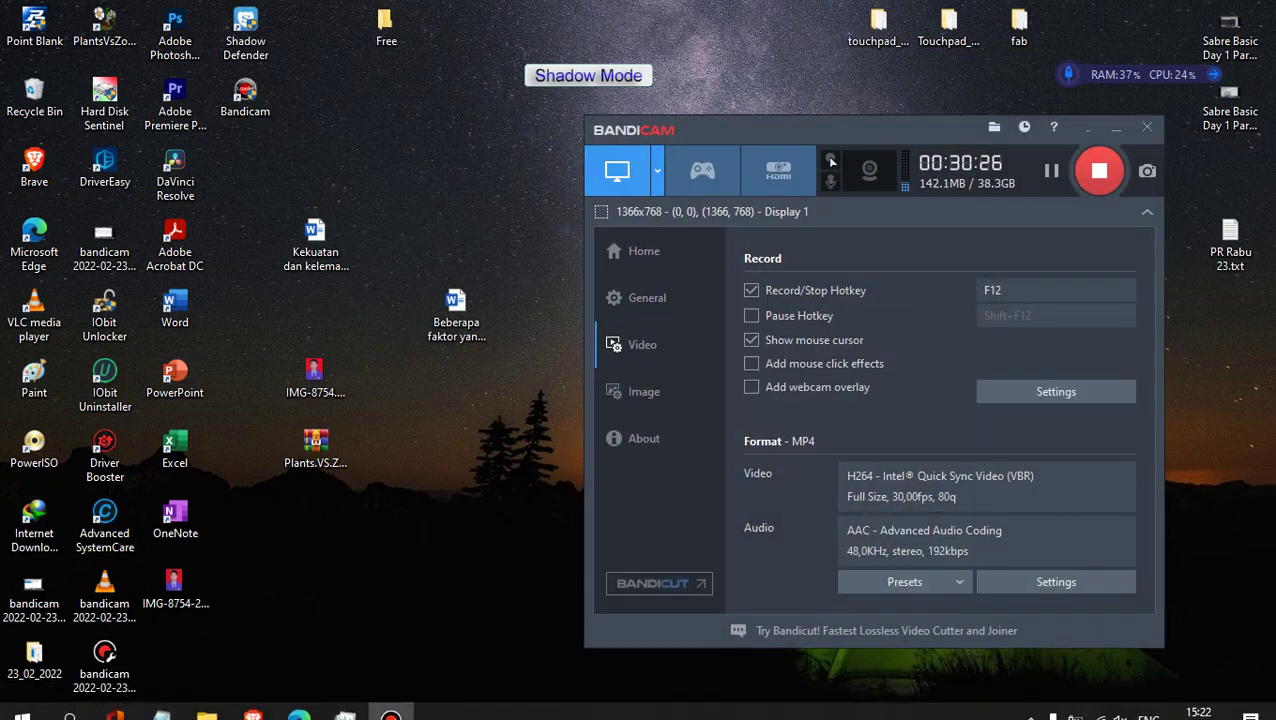
{"action": "left_click", "coordinate": [390, 700]}
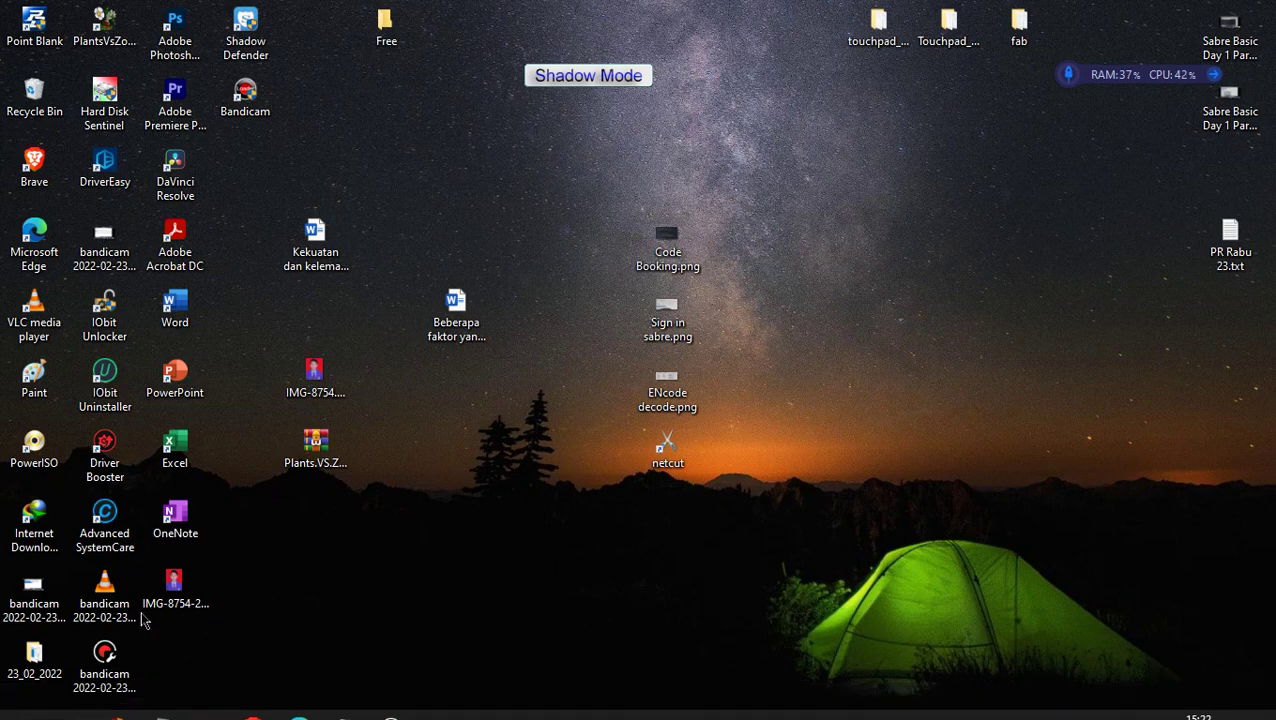
{"action": "left_click", "coordinate": [163, 608]}
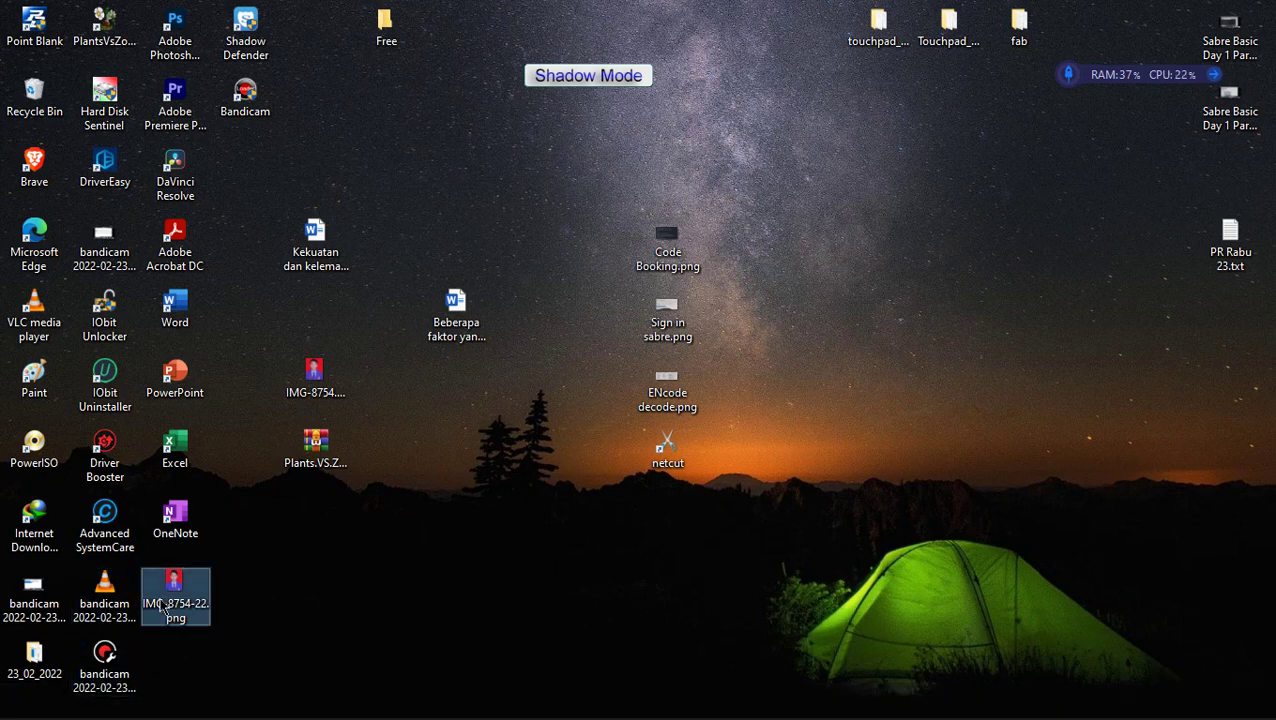
{"action": "double_click", "coordinate": [163, 607]}
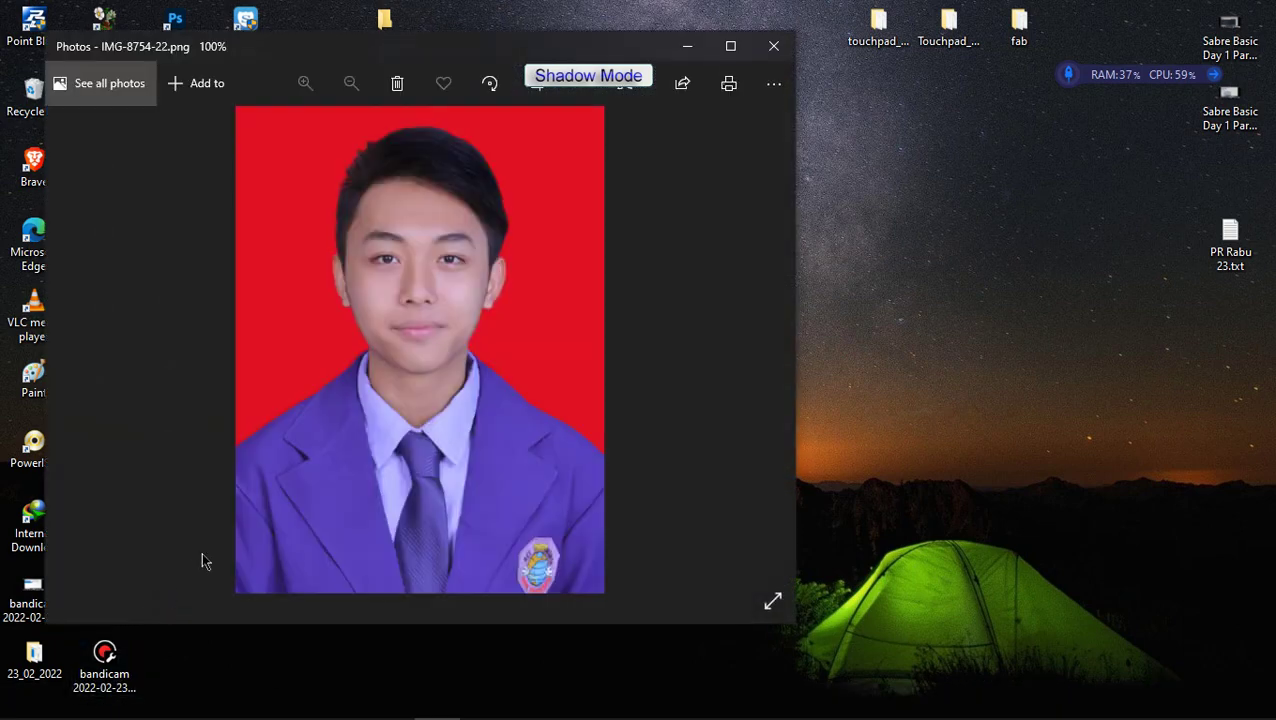
{"action": "scroll", "coordinate": [493, 318], "scroll_direction": "up", "scroll_amount": 10}
{"action": "left_click_drag", "start_coordinate": [546, 370], "coordinate": [503, 423]}
{"action": "left_click", "coordinate": [774, 46]}
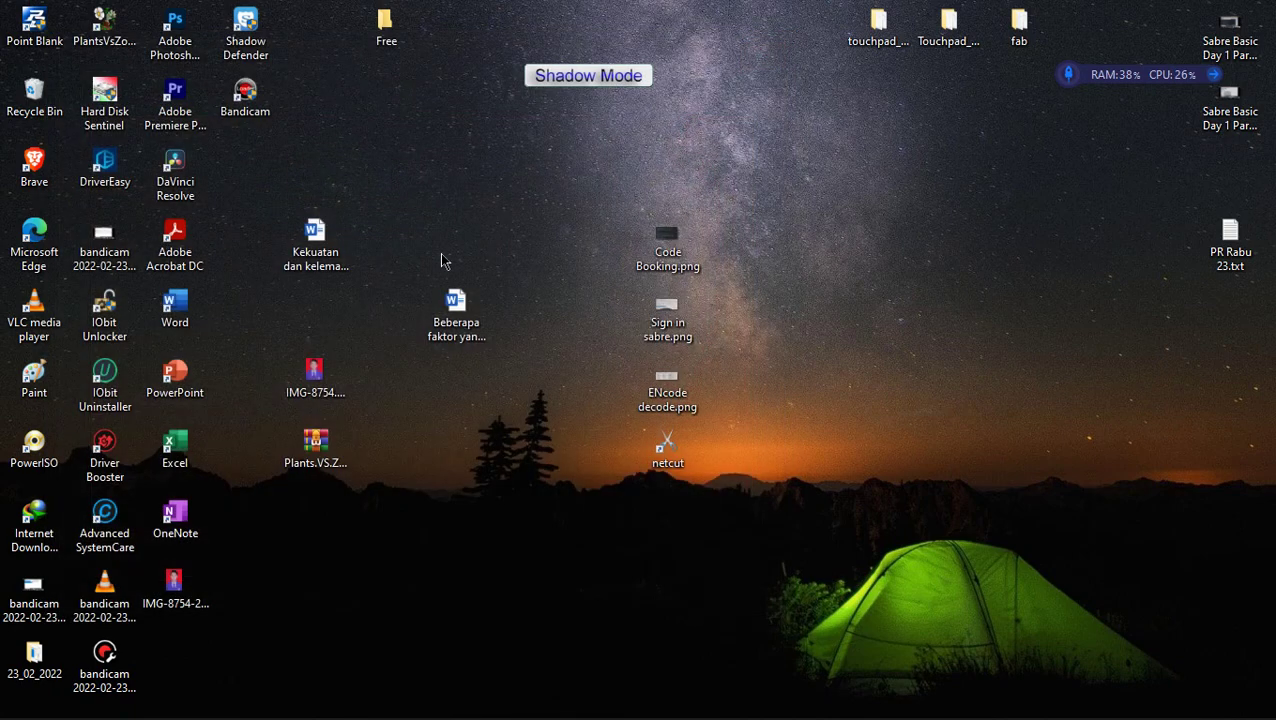
Step: Zoom into IMG-8754.JPG to check the face edges, then close it
{"action": "double_click", "coordinate": [338, 378]}
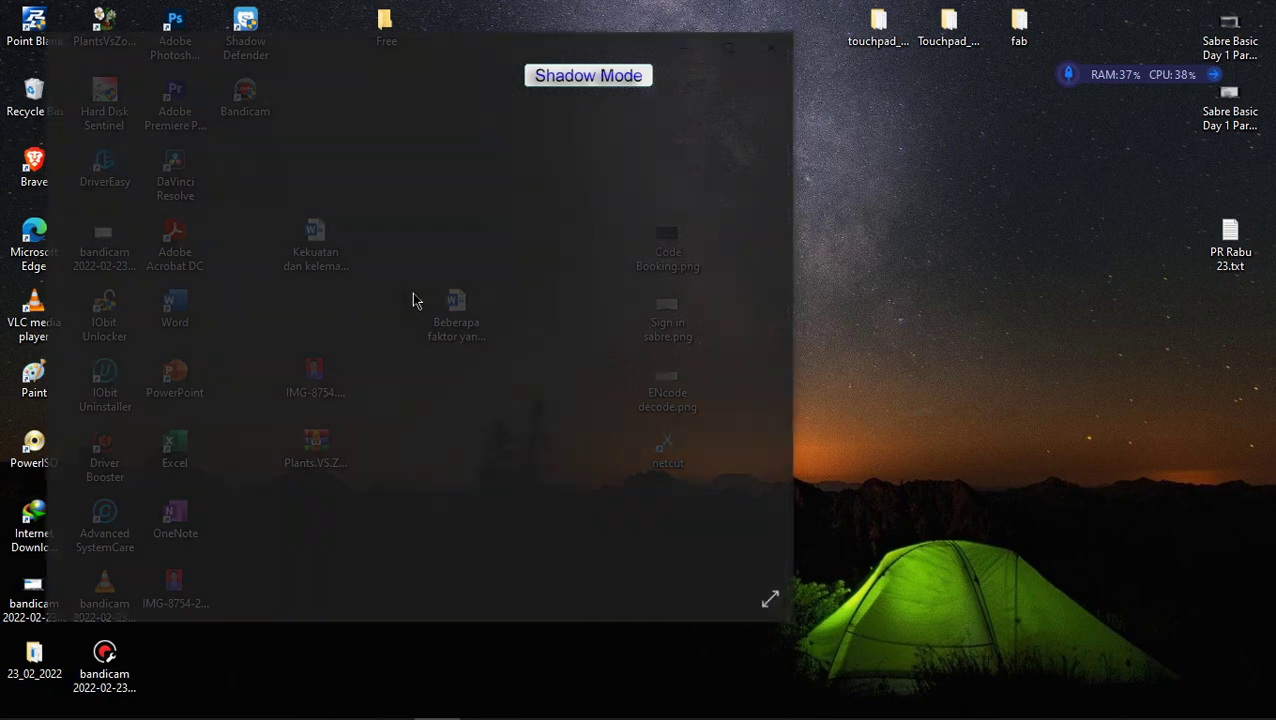
{"action": "scroll", "coordinate": [500, 430], "scroll_direction": "up", "scroll_amount": 5}
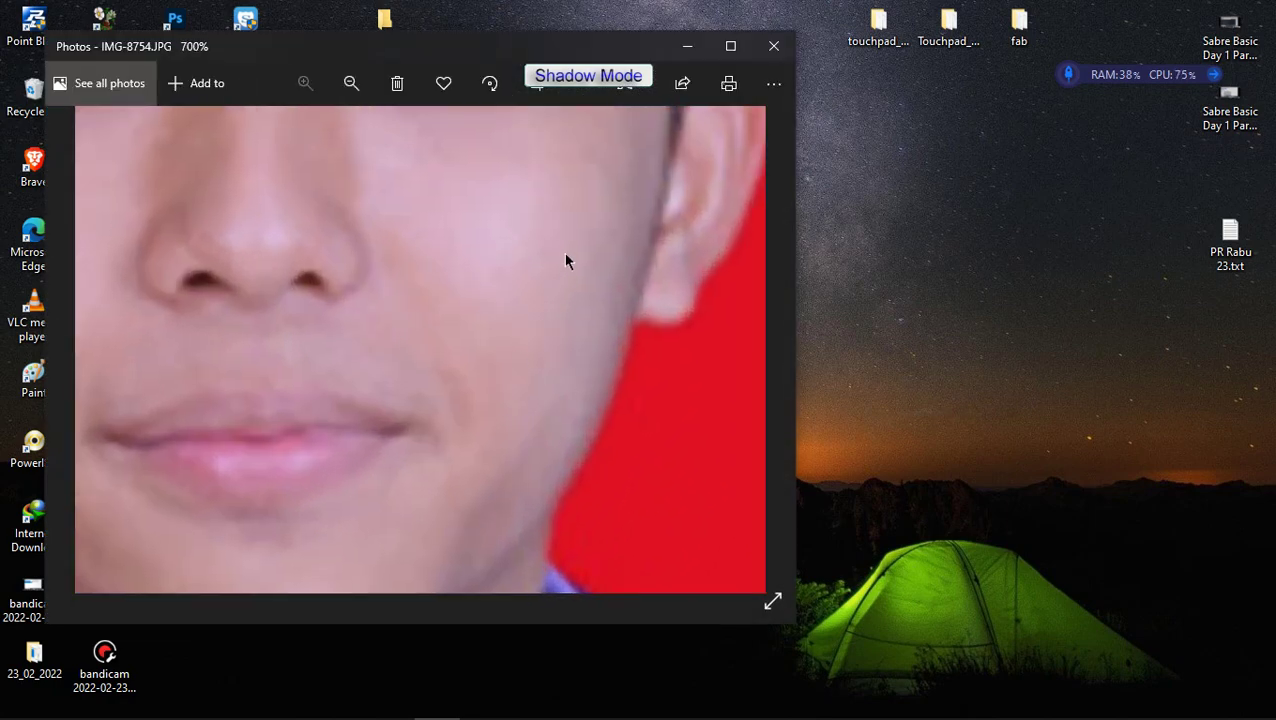
{"action": "left_click_drag", "start_coordinate": [562, 255], "coordinate": [415, 378]}
{"action": "left_click", "coordinate": [774, 46]}
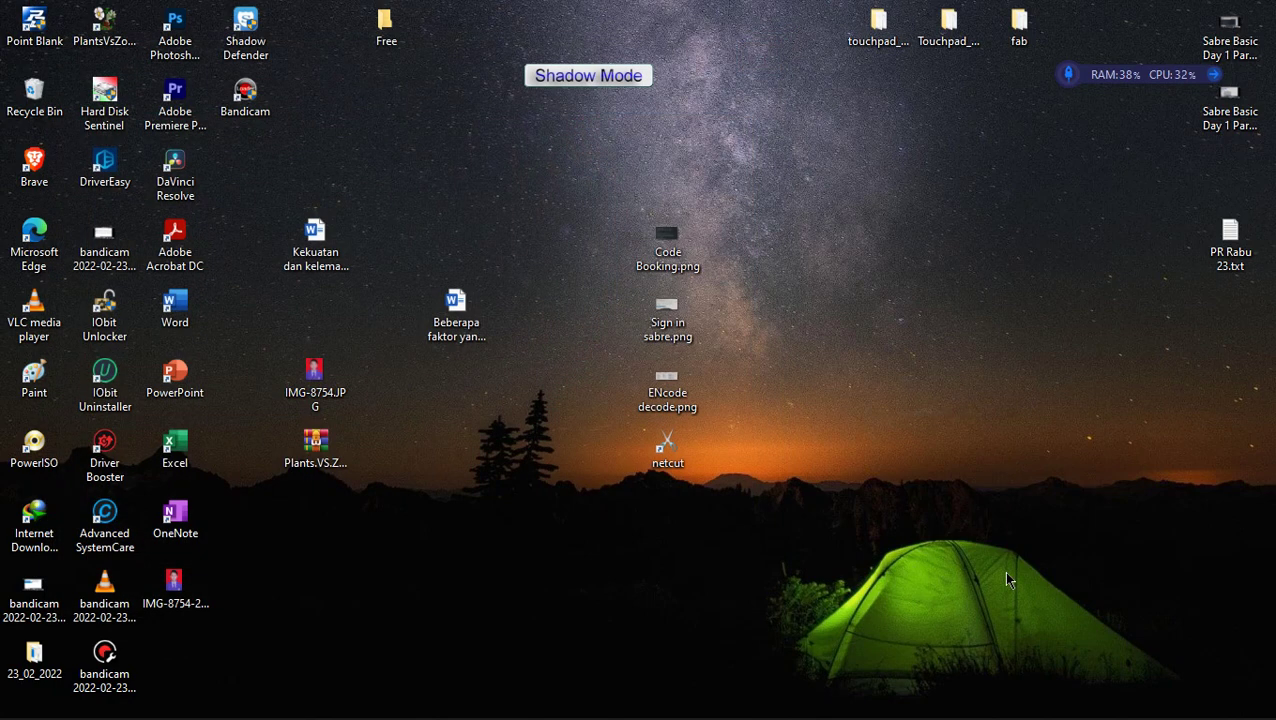
Step: Move IMG-8754-22.png beside IMG-8754.JPG and send both files to the Recycle Bin
{"action": "left_click_drag", "start_coordinate": [196, 594], "coordinate": [337, 318]}
{"action": "left_click_drag", "start_coordinate": [405, 395], "coordinate": [278, 316]}
{"action": "key", "text": "Delete"}
{"action": "key", "text": "Return"}
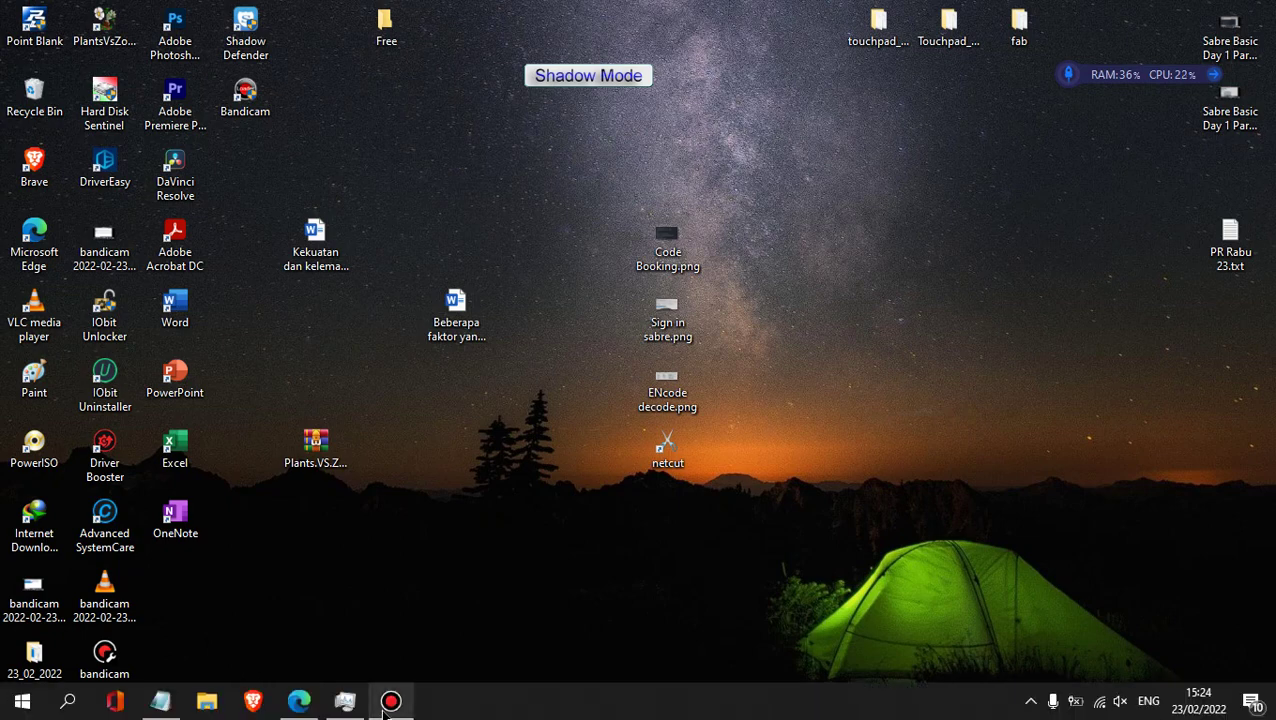
Step: Close the Meeting | Microsoft Teams and Sabre Red Web tabs, exit Edge, and close empty Notepad
{"action": "left_click", "coordinate": [385, 650]}
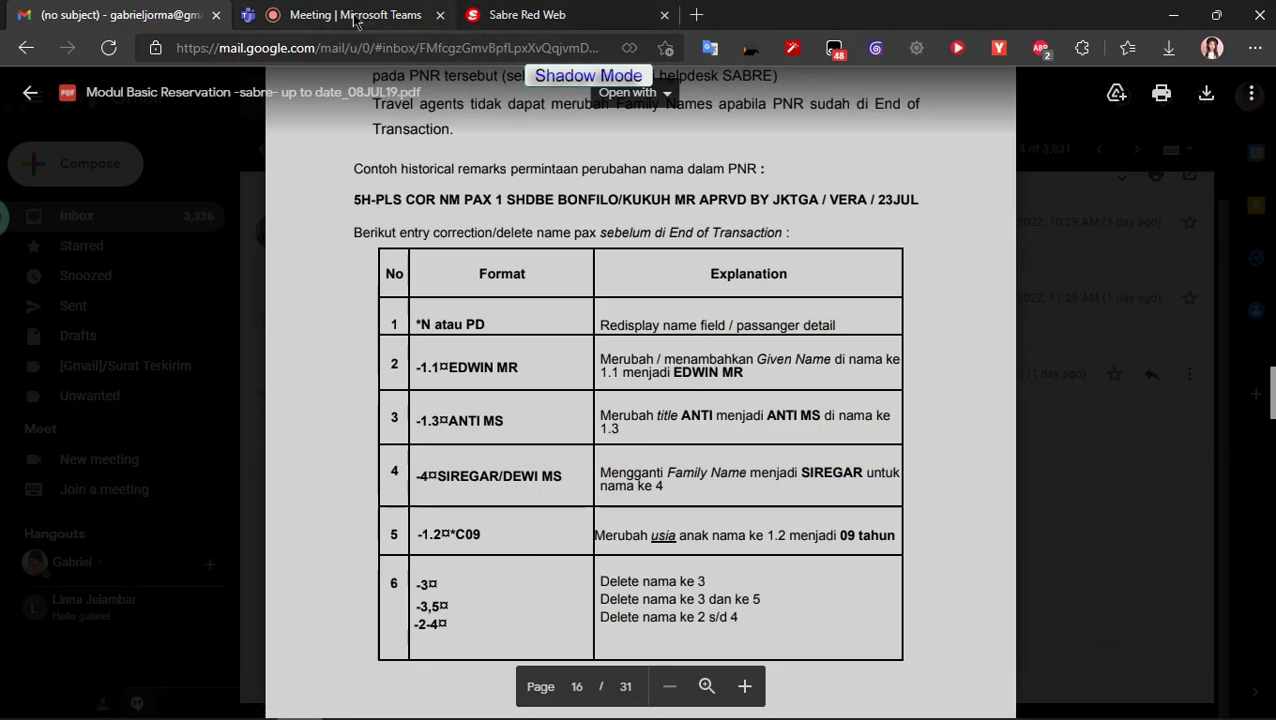
{"action": "left_click", "coordinate": [438, 16]}
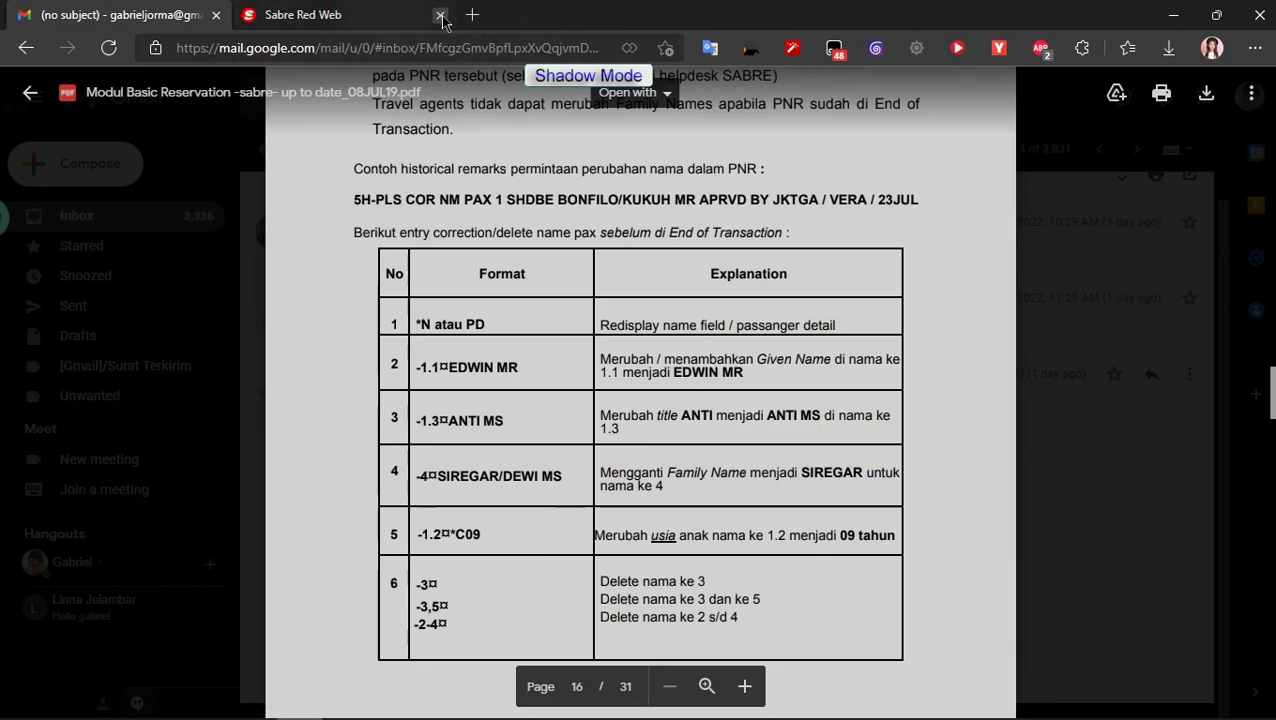
{"action": "left_click", "coordinate": [440, 16]}
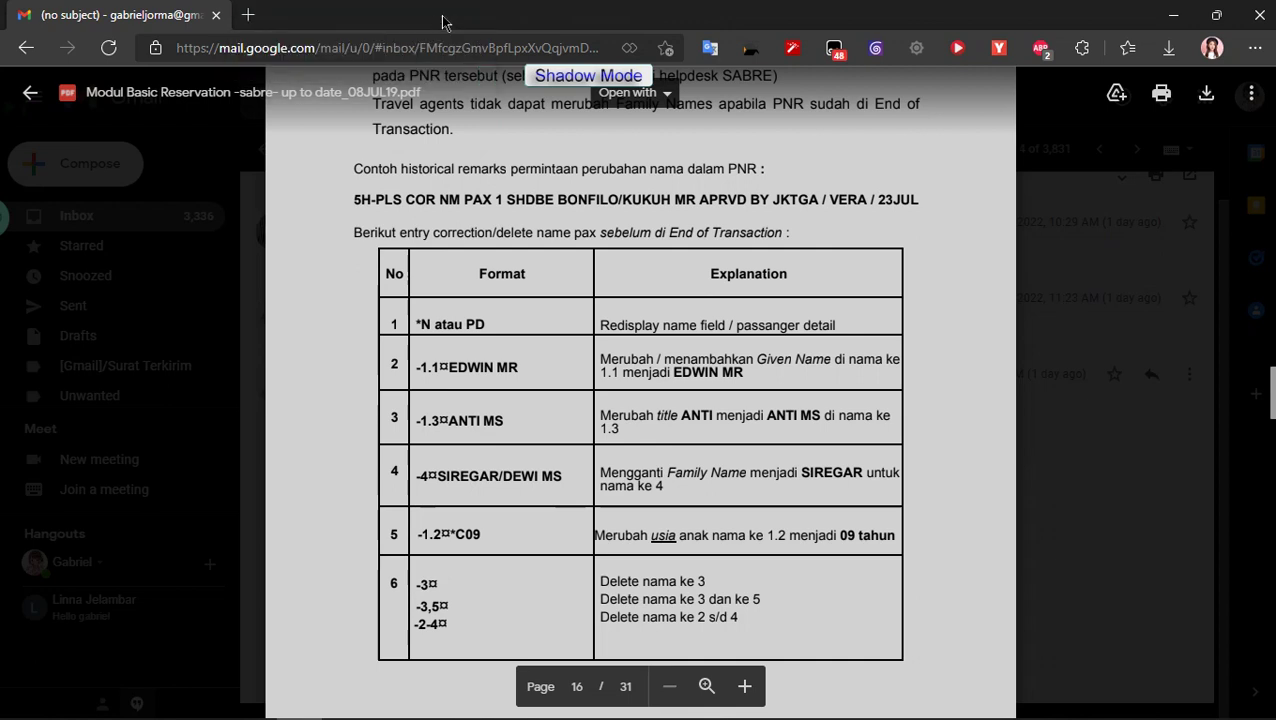
{"action": "left_click", "coordinate": [1259, 15]}
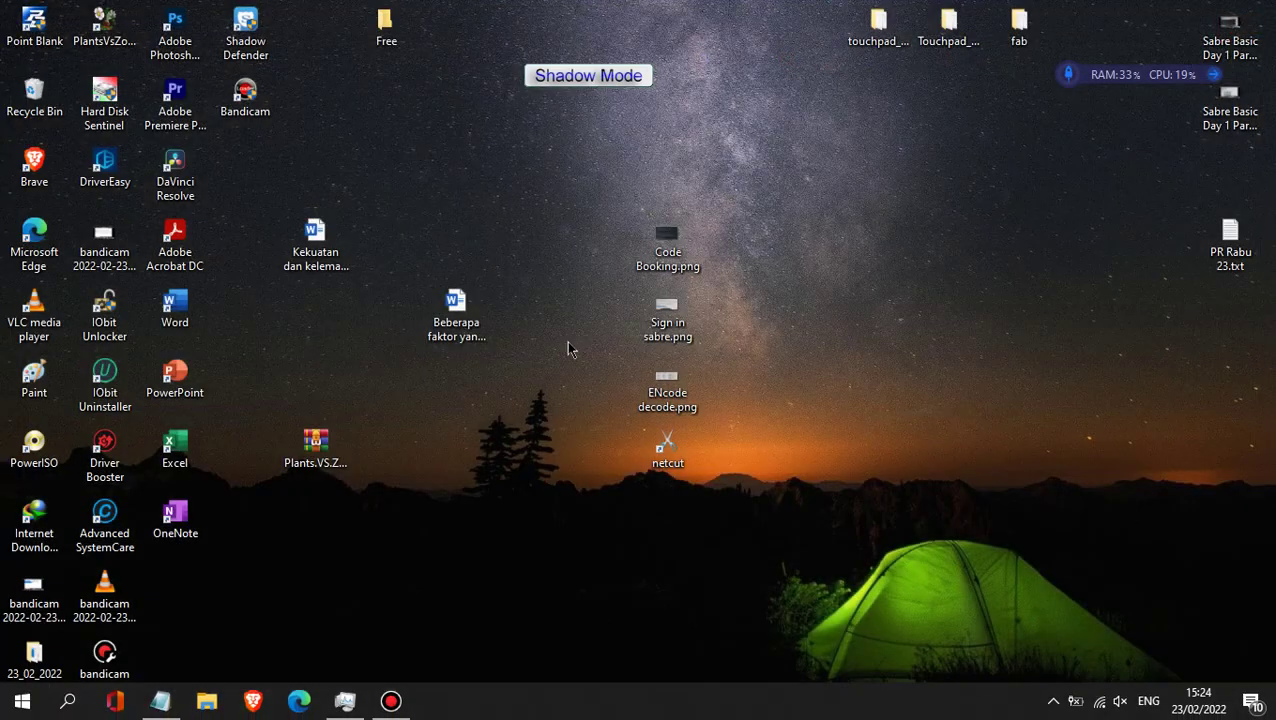
{"action": "left_click", "coordinate": [160, 701]}
{"action": "left_click", "coordinate": [1061, 138]}
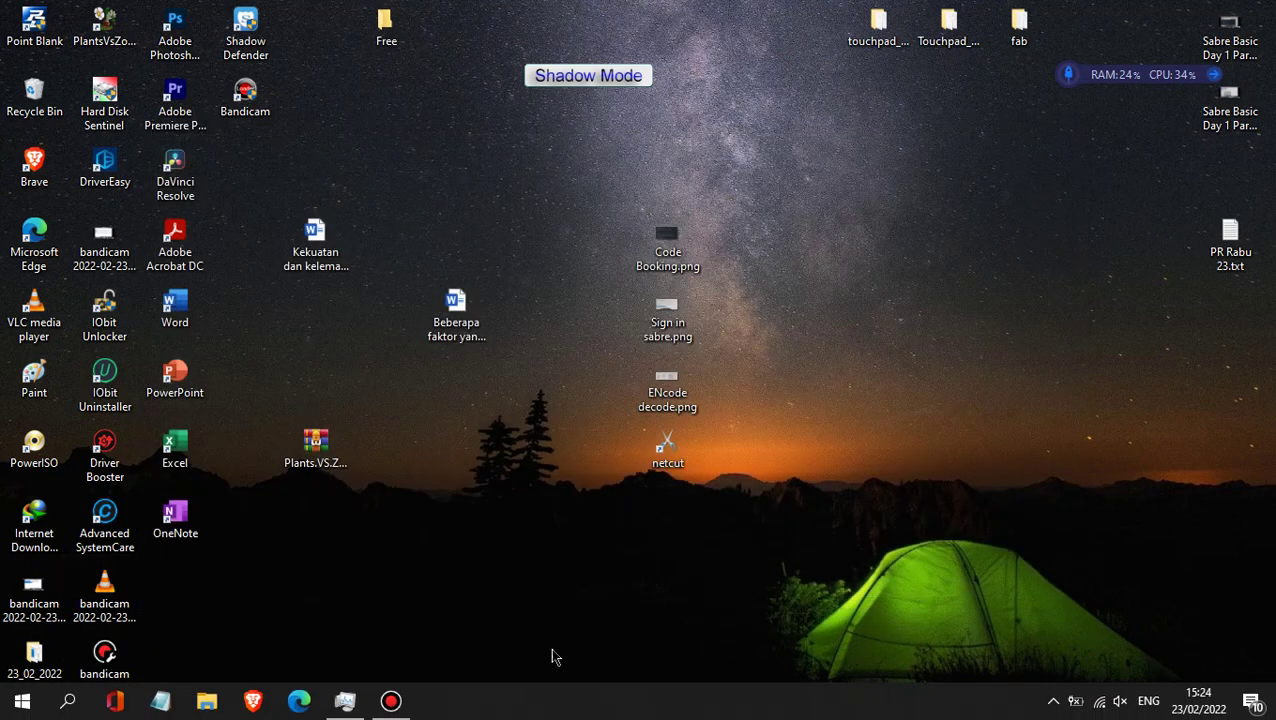